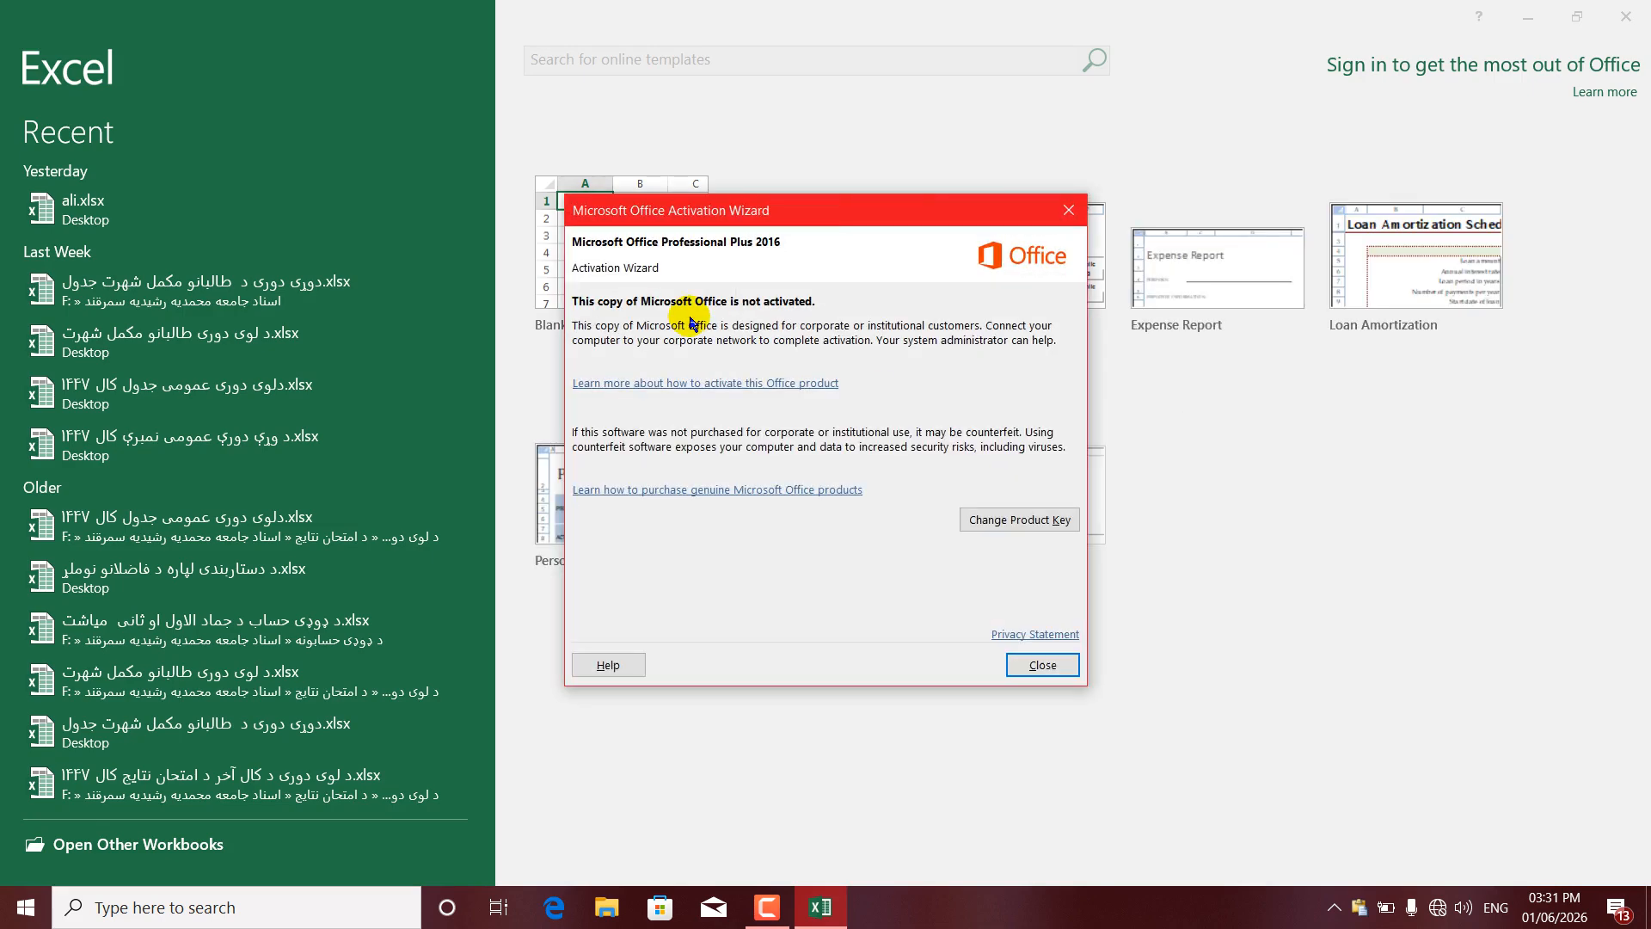
- Dismiss the activation warning and start a blank workbook, Book1
left_click(1065, 206)
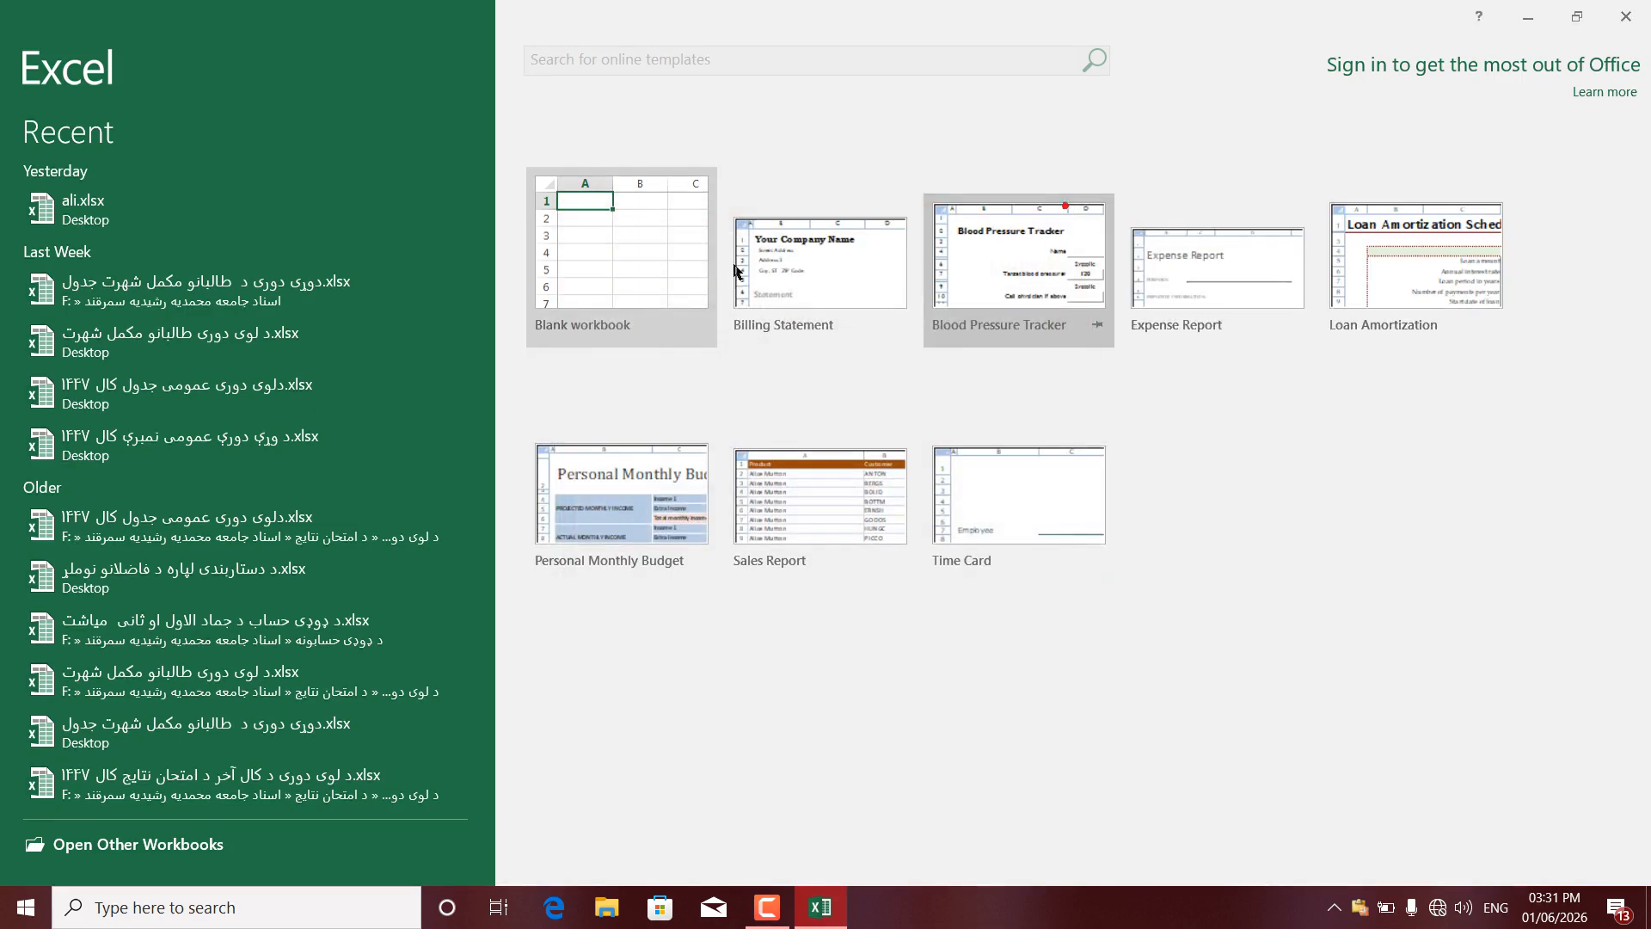
left_click(626, 272)
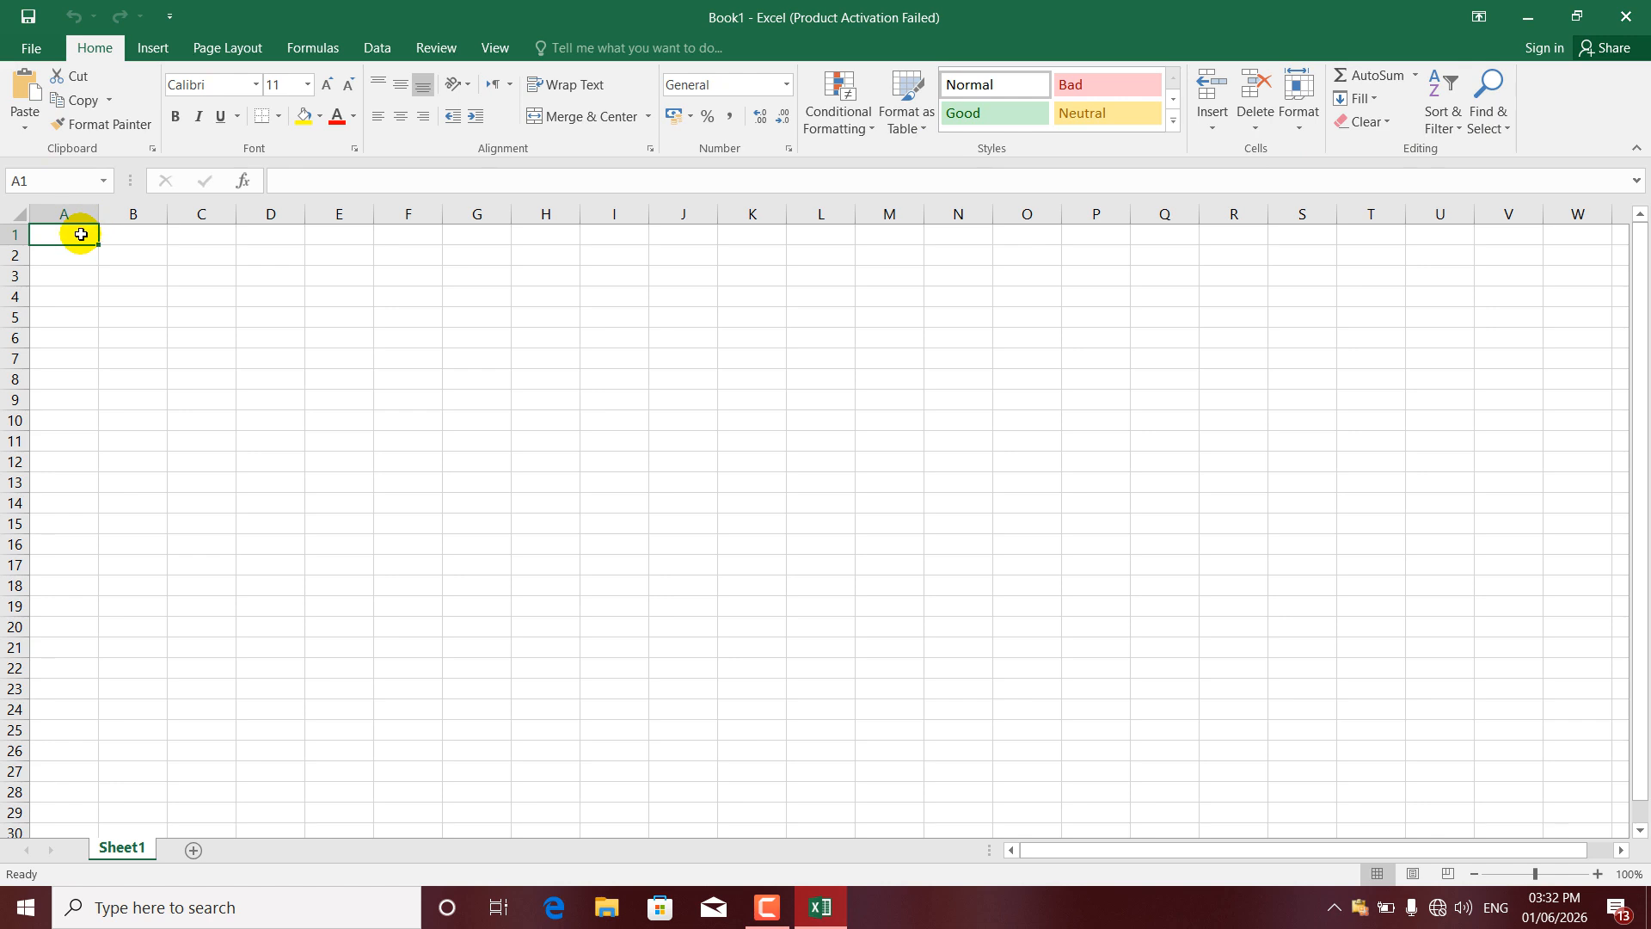
- Enter the headers Name, f Name, job and salary across A1:D1
type("Name")
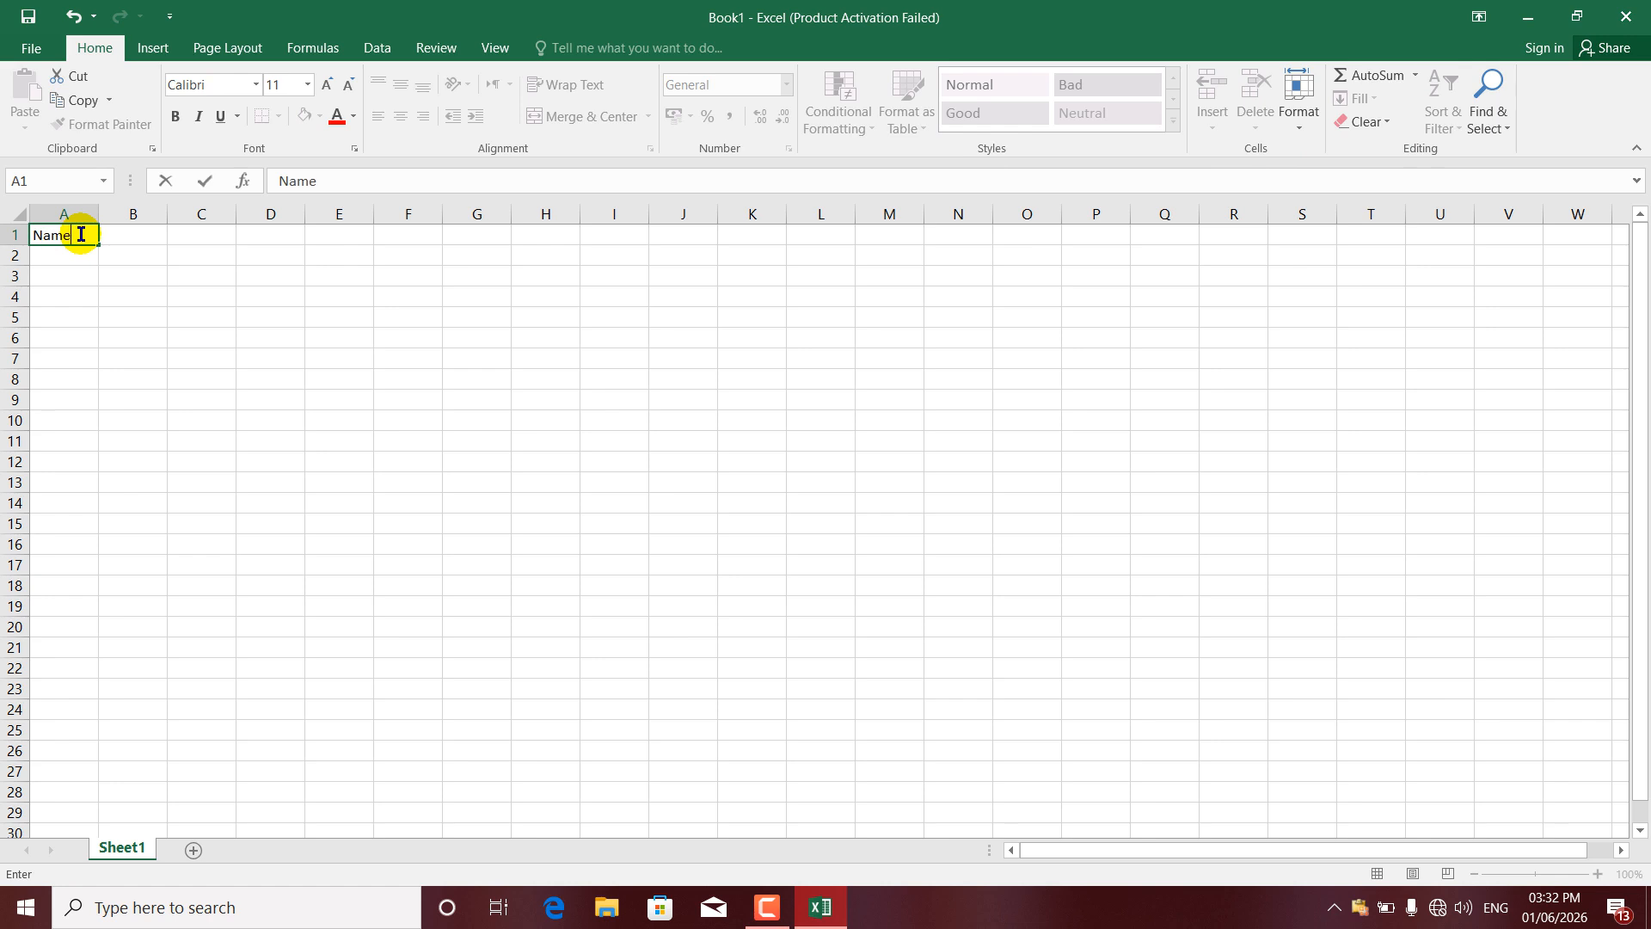
key("Tab")
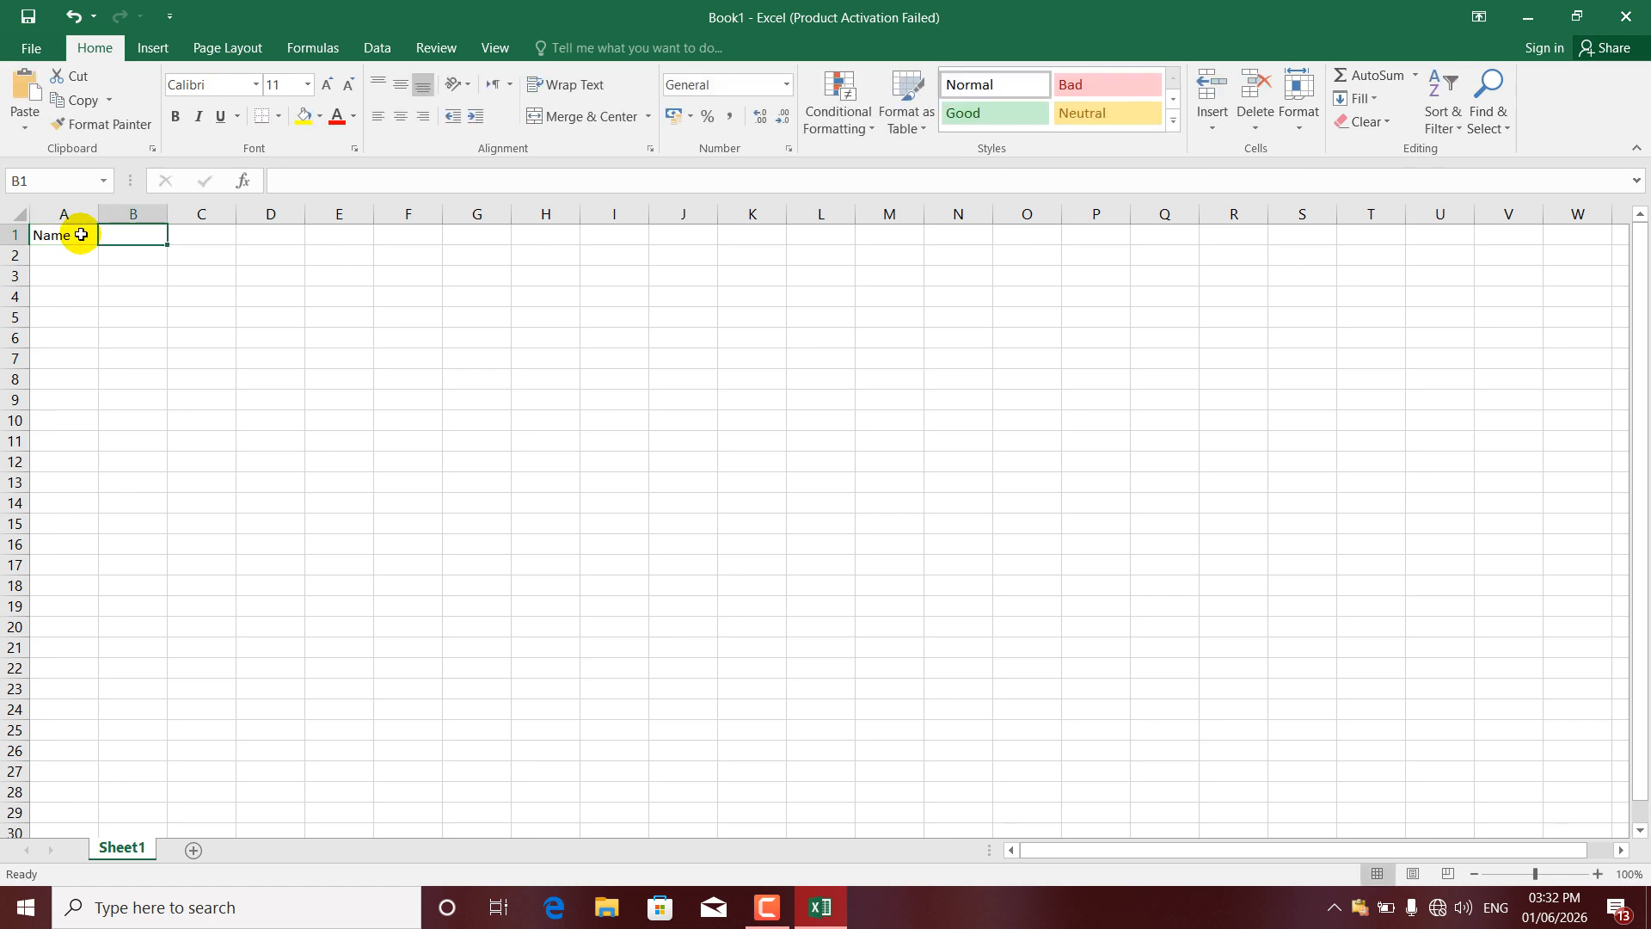
type("f N")
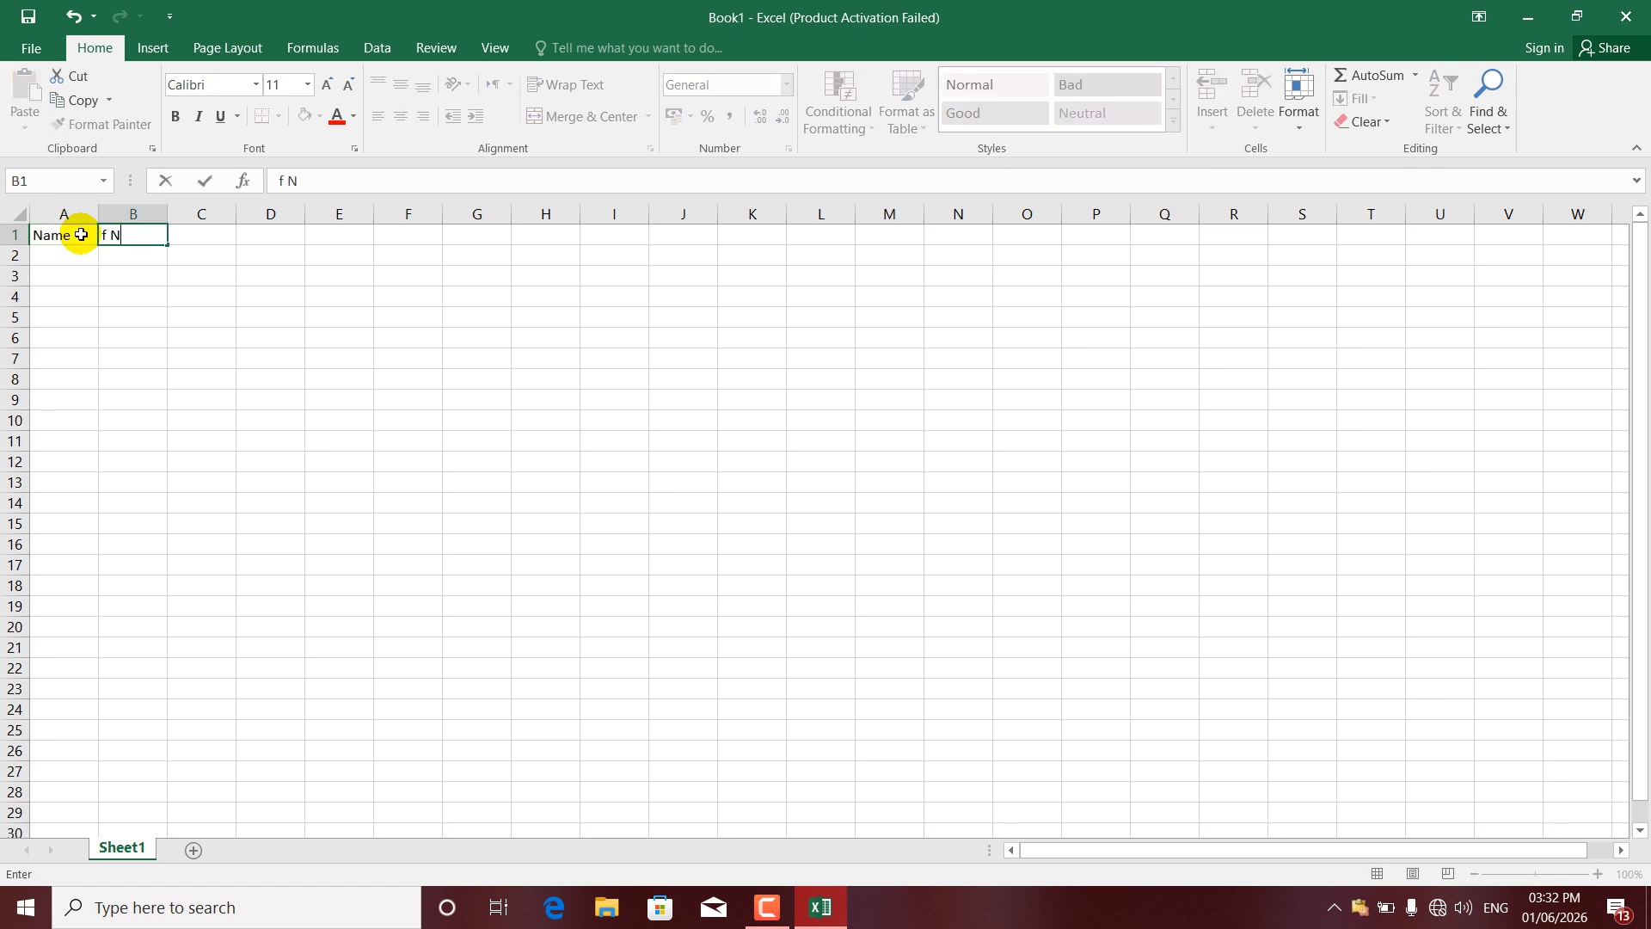
type("ame")
key("Tab")
type("job")
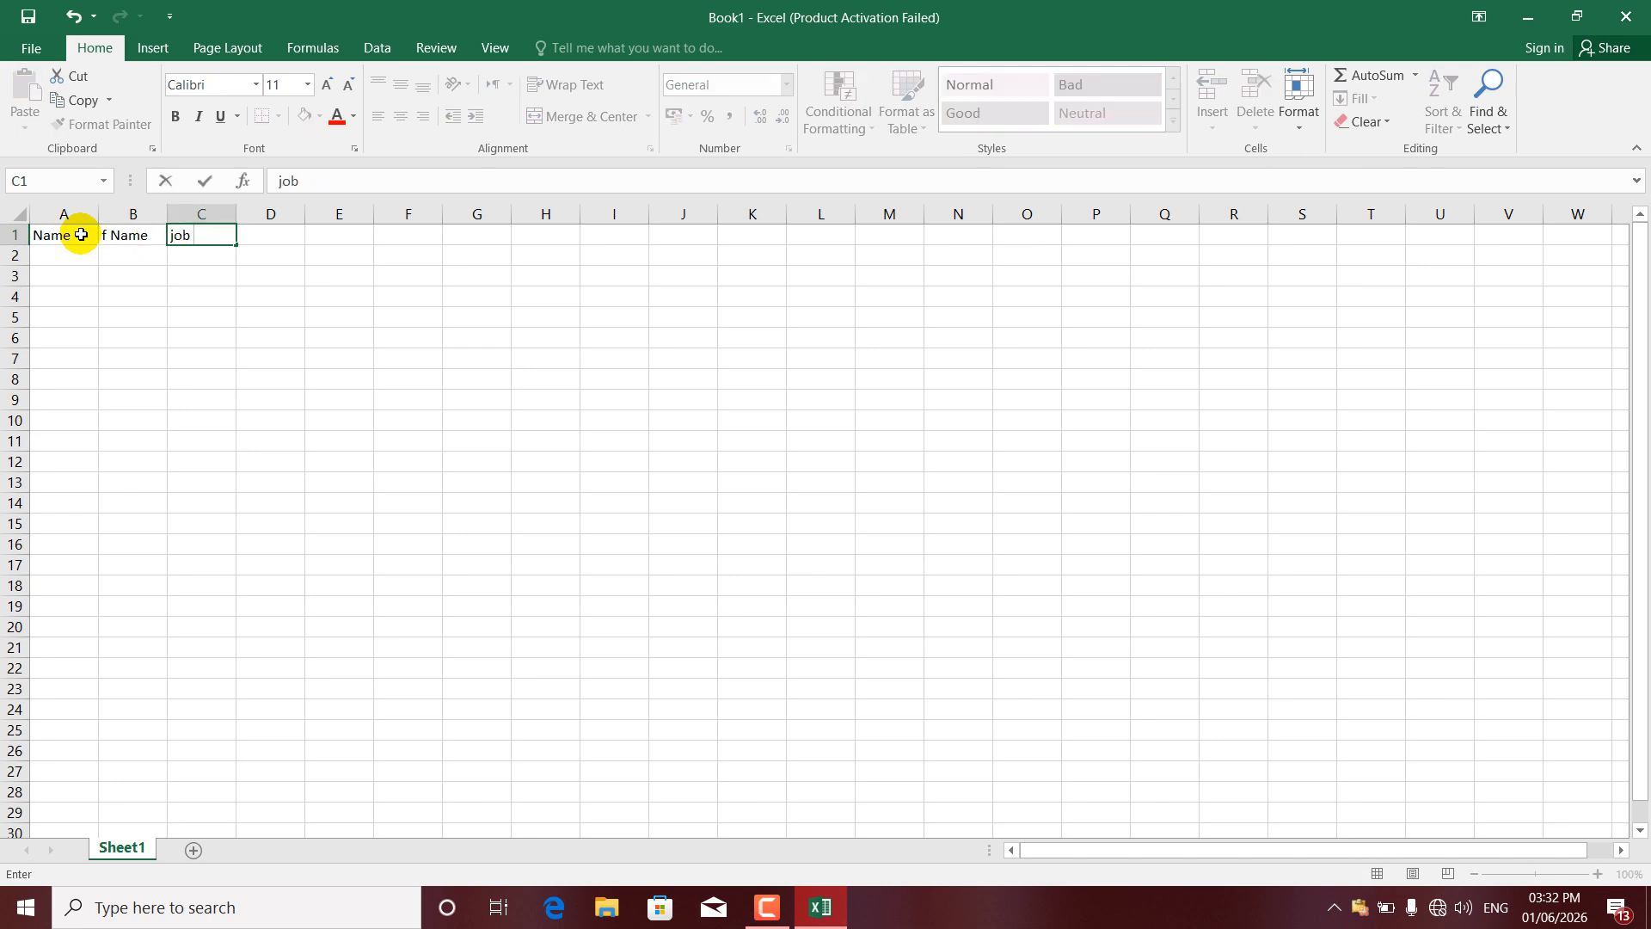
key("Tab")
type("salary")
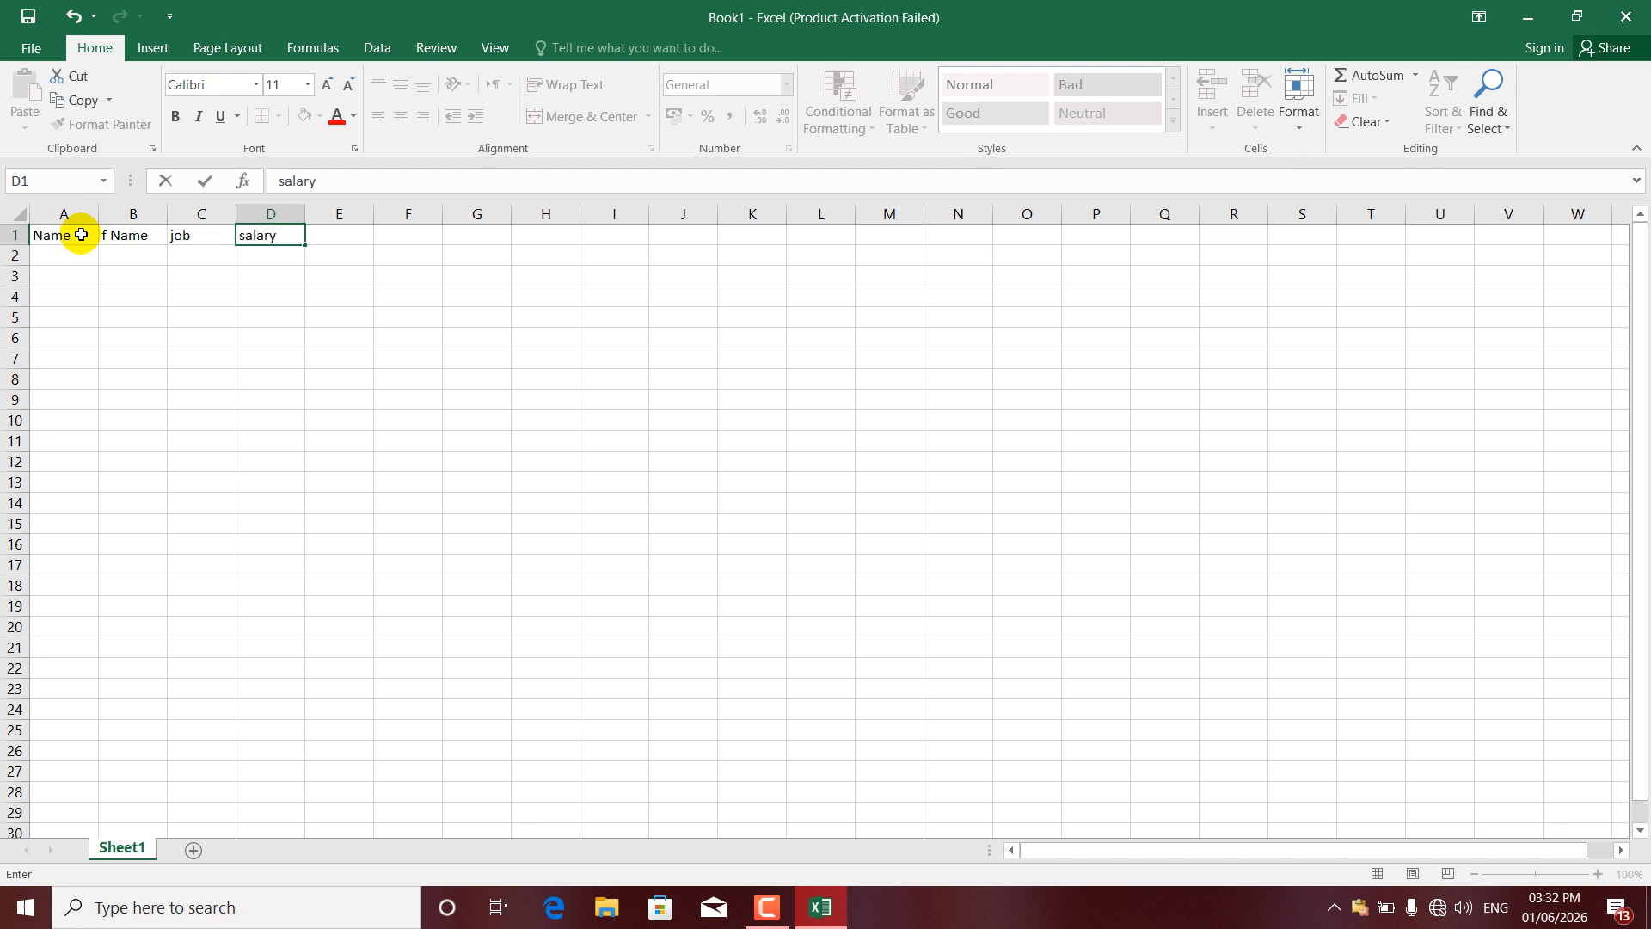
key("Return")
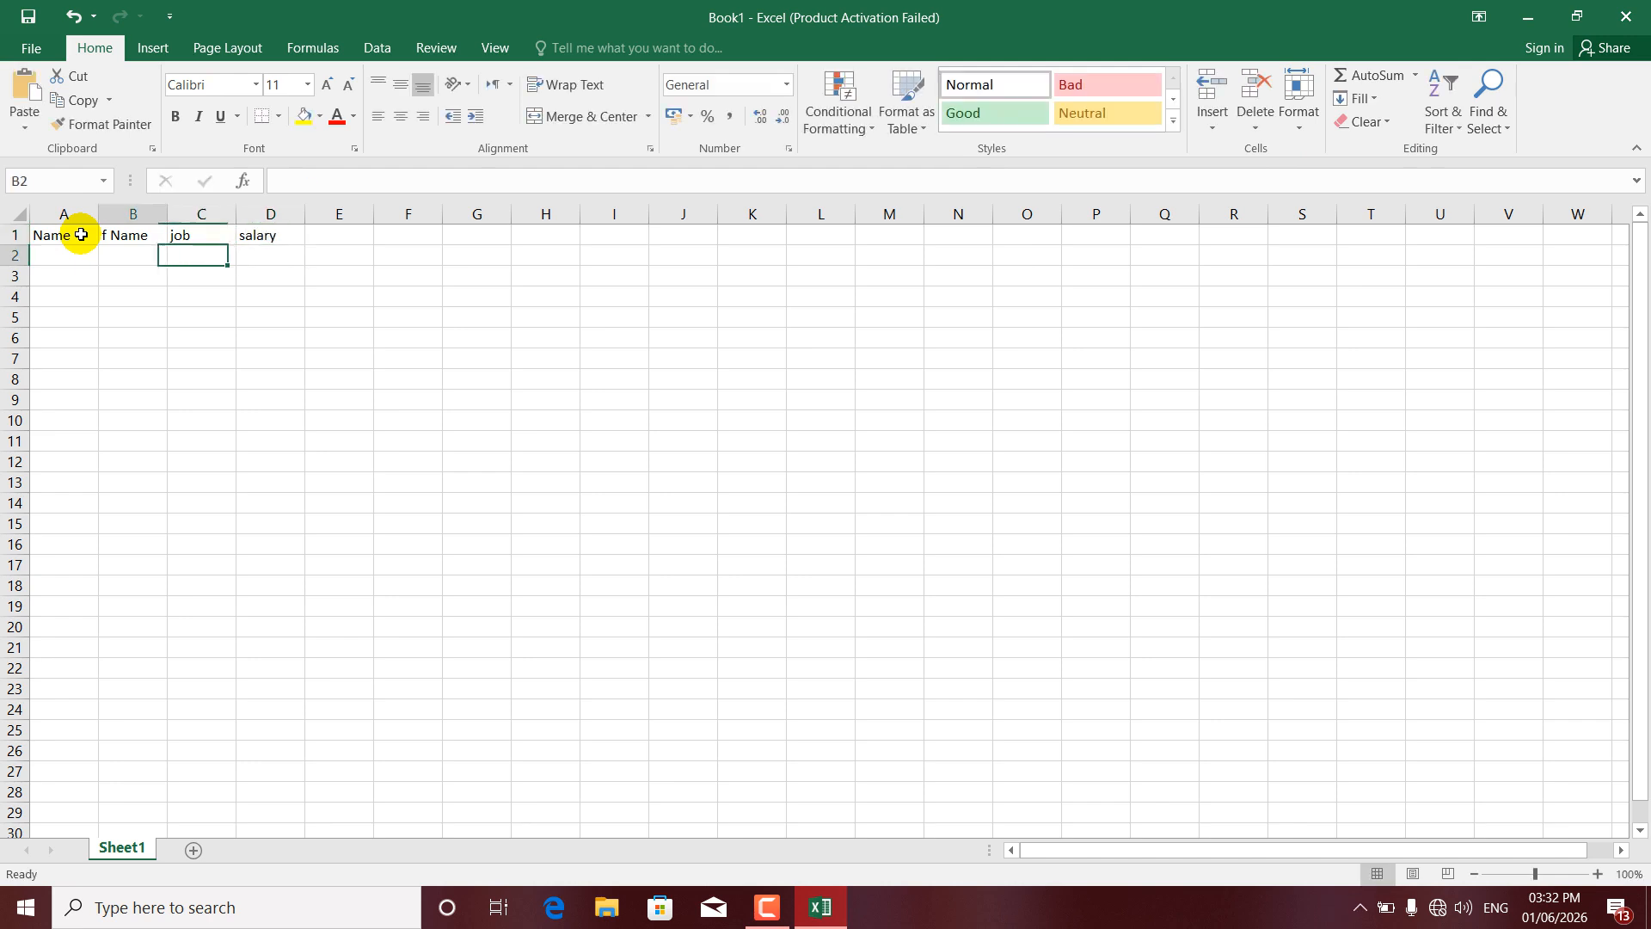
- Enter six employee first names down A2:A7, fixing a typo in the first
type("ah")
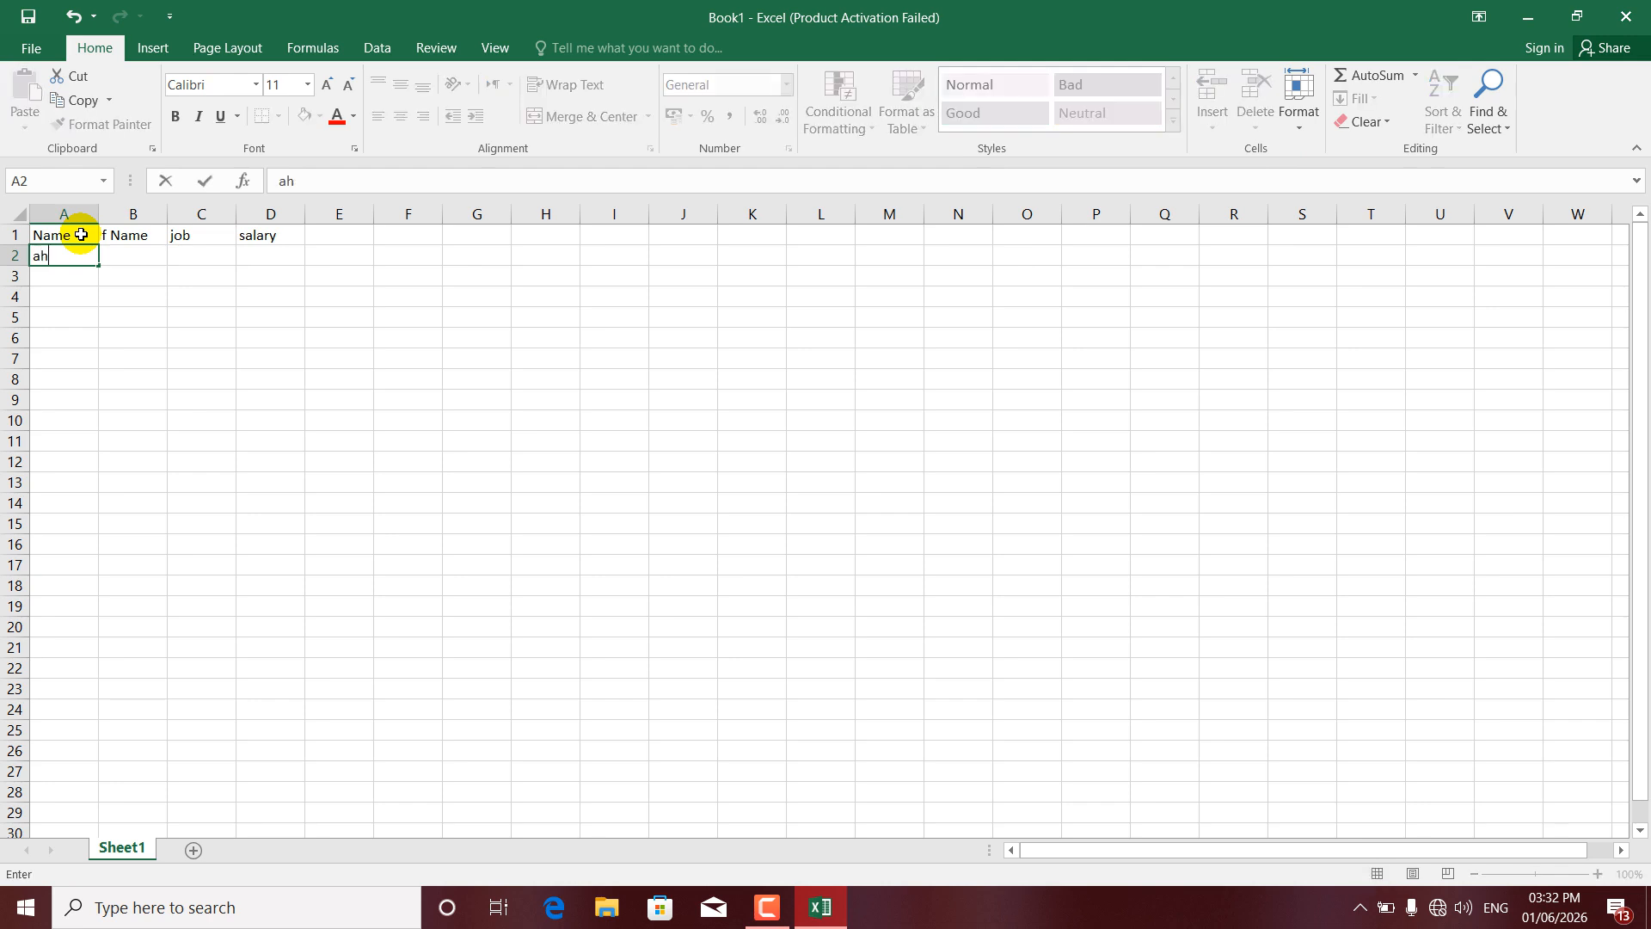
type("amd")
key("BackSpace")
key("BackSpace")
type("ma")
key("Return")
type("al")
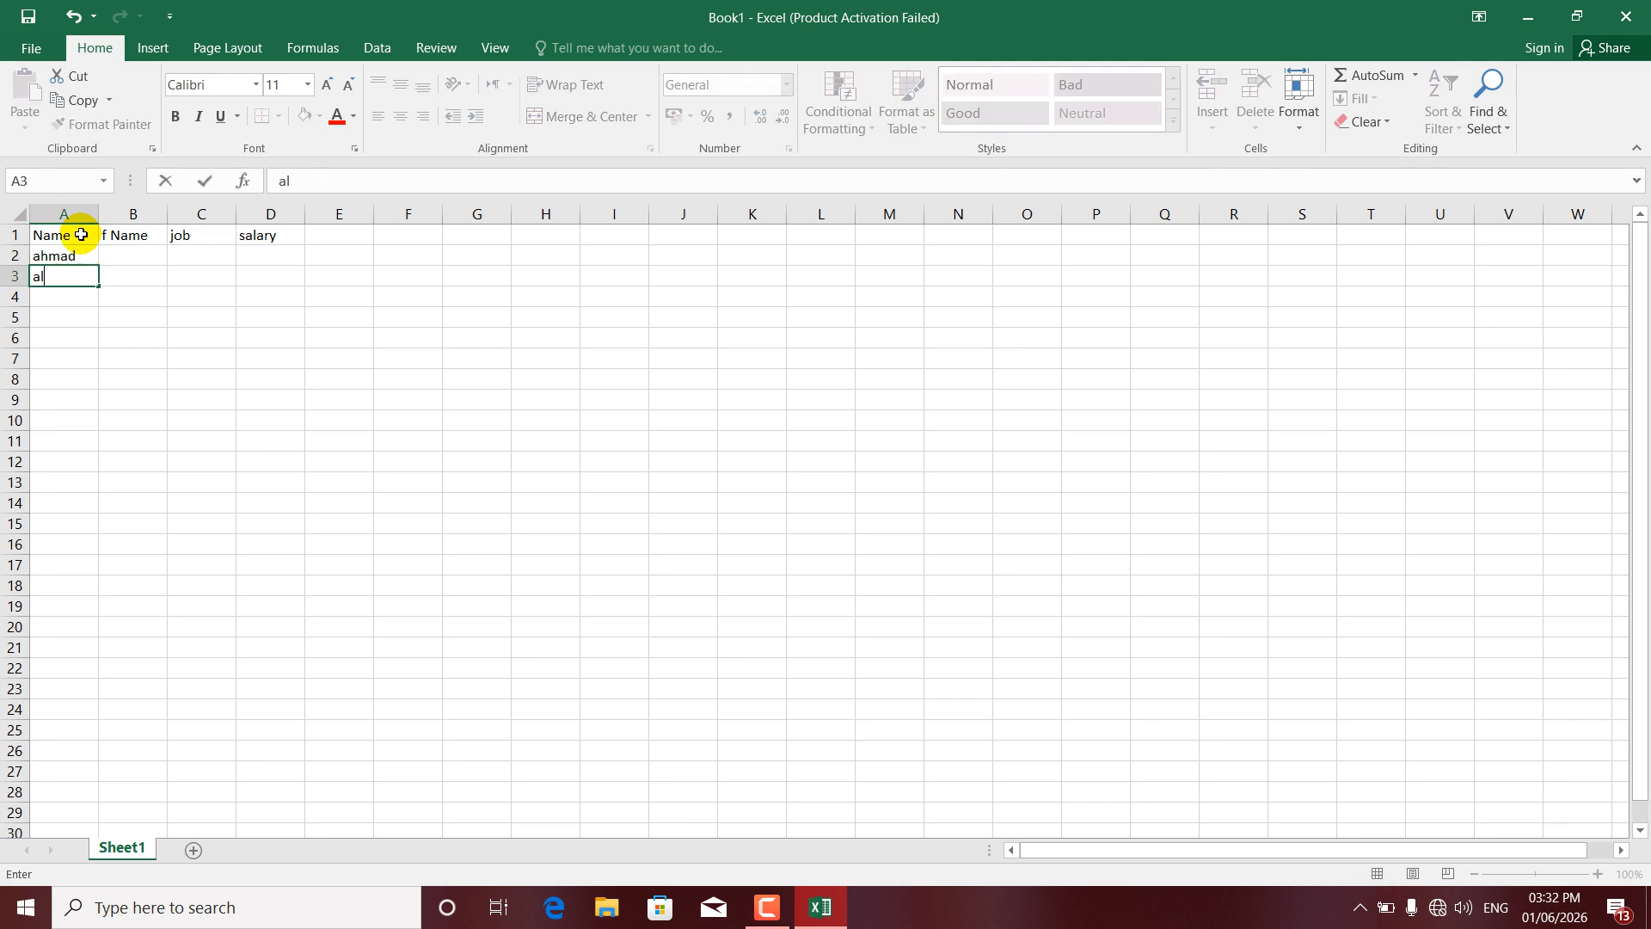
key("Return")
type("jan")
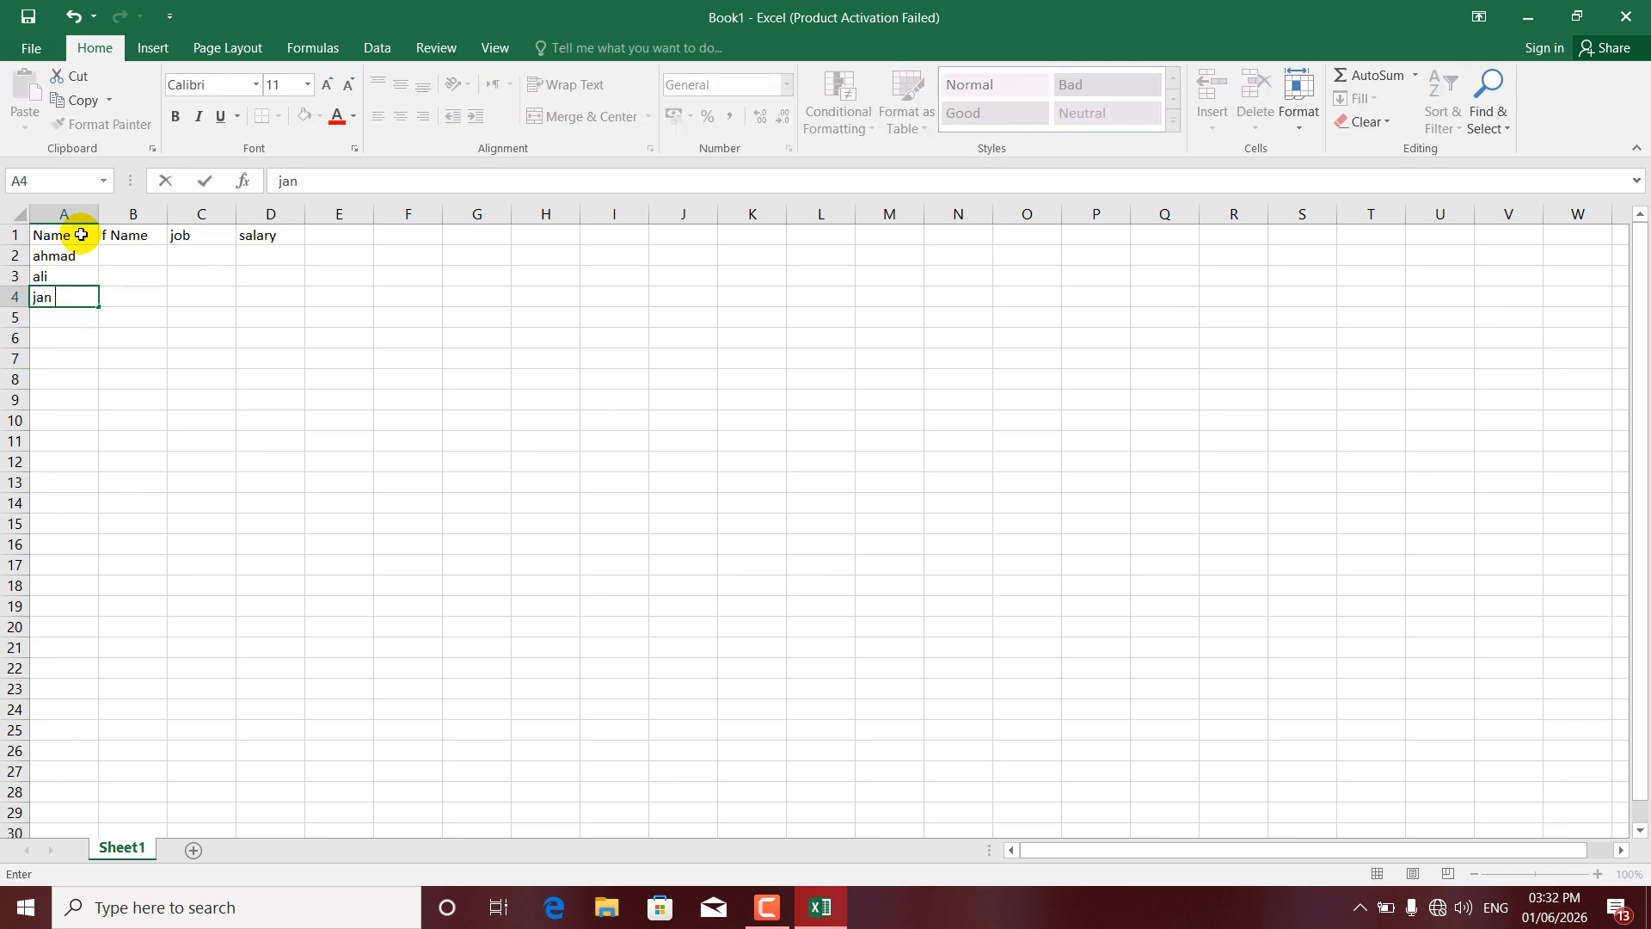
key("Return")
type("khan")
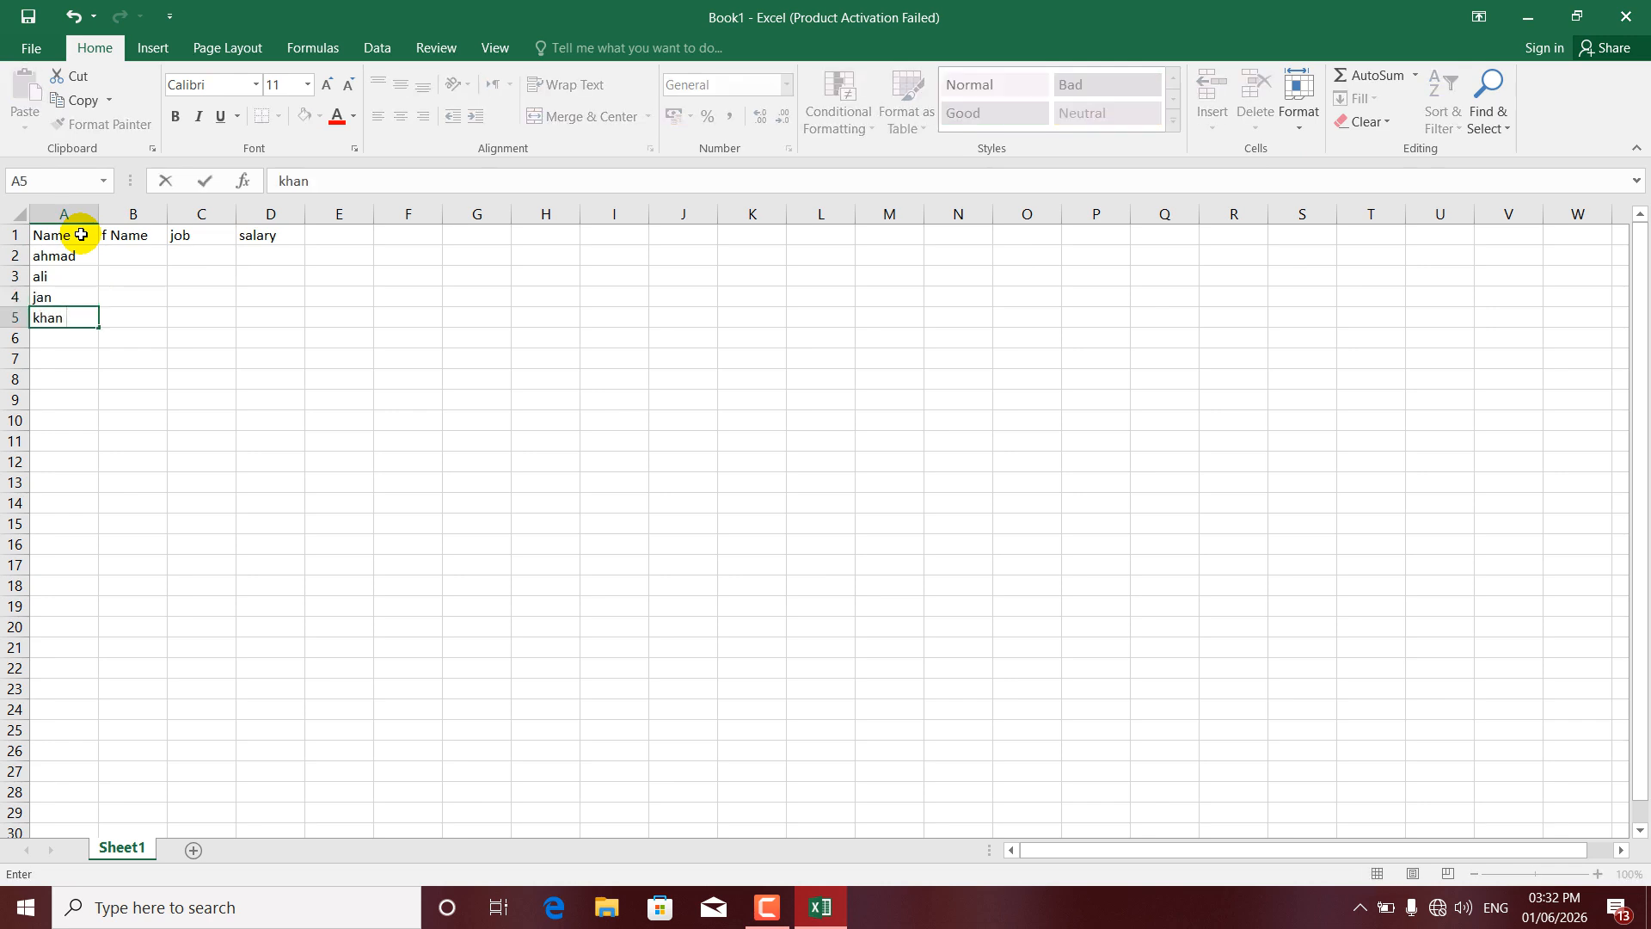
key("Return")
type("wali")
key("ctrl+Return")
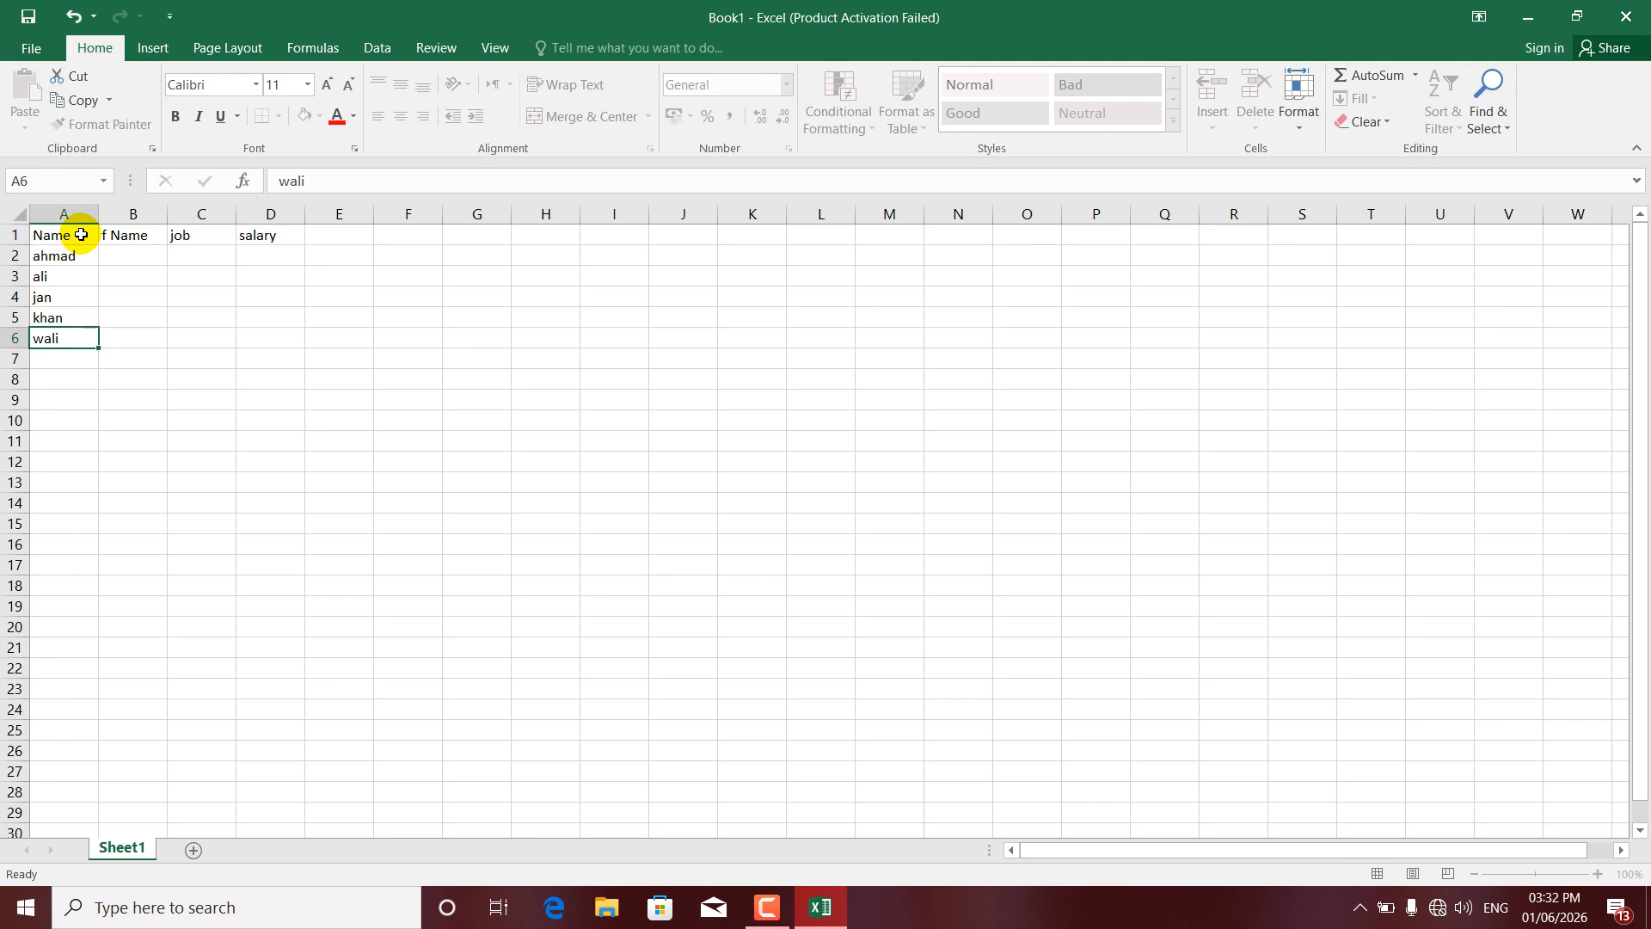
key("Return")
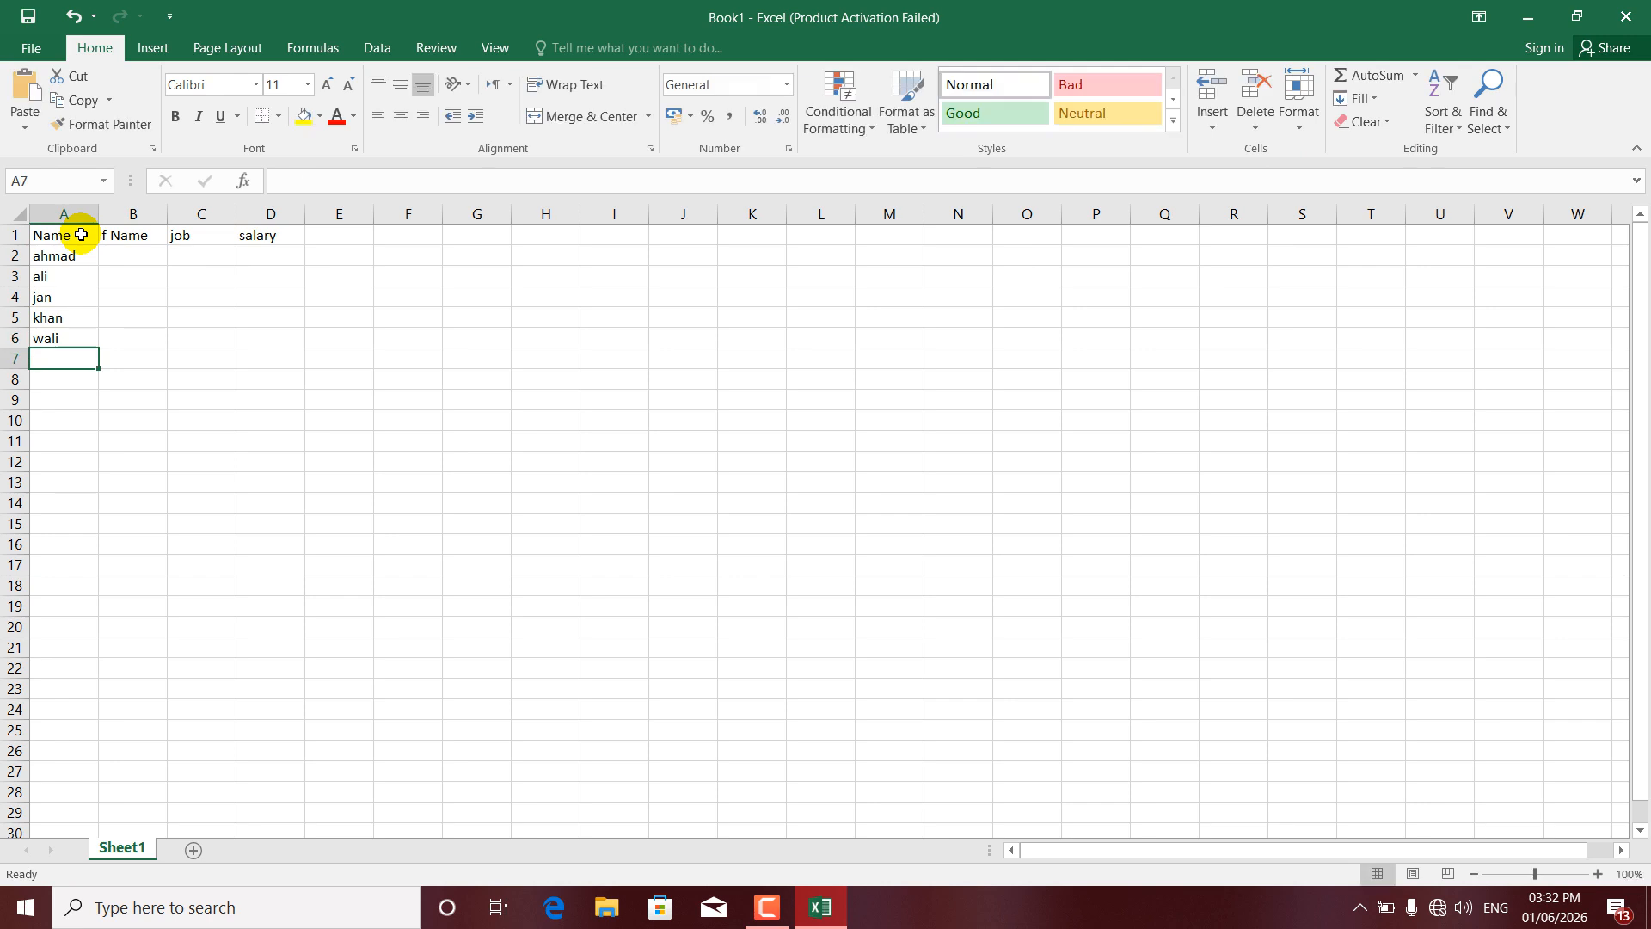
type("akma")
key("Tab")
key("Up")
key("Up")
key("Up")
key("Up")
key("Up")
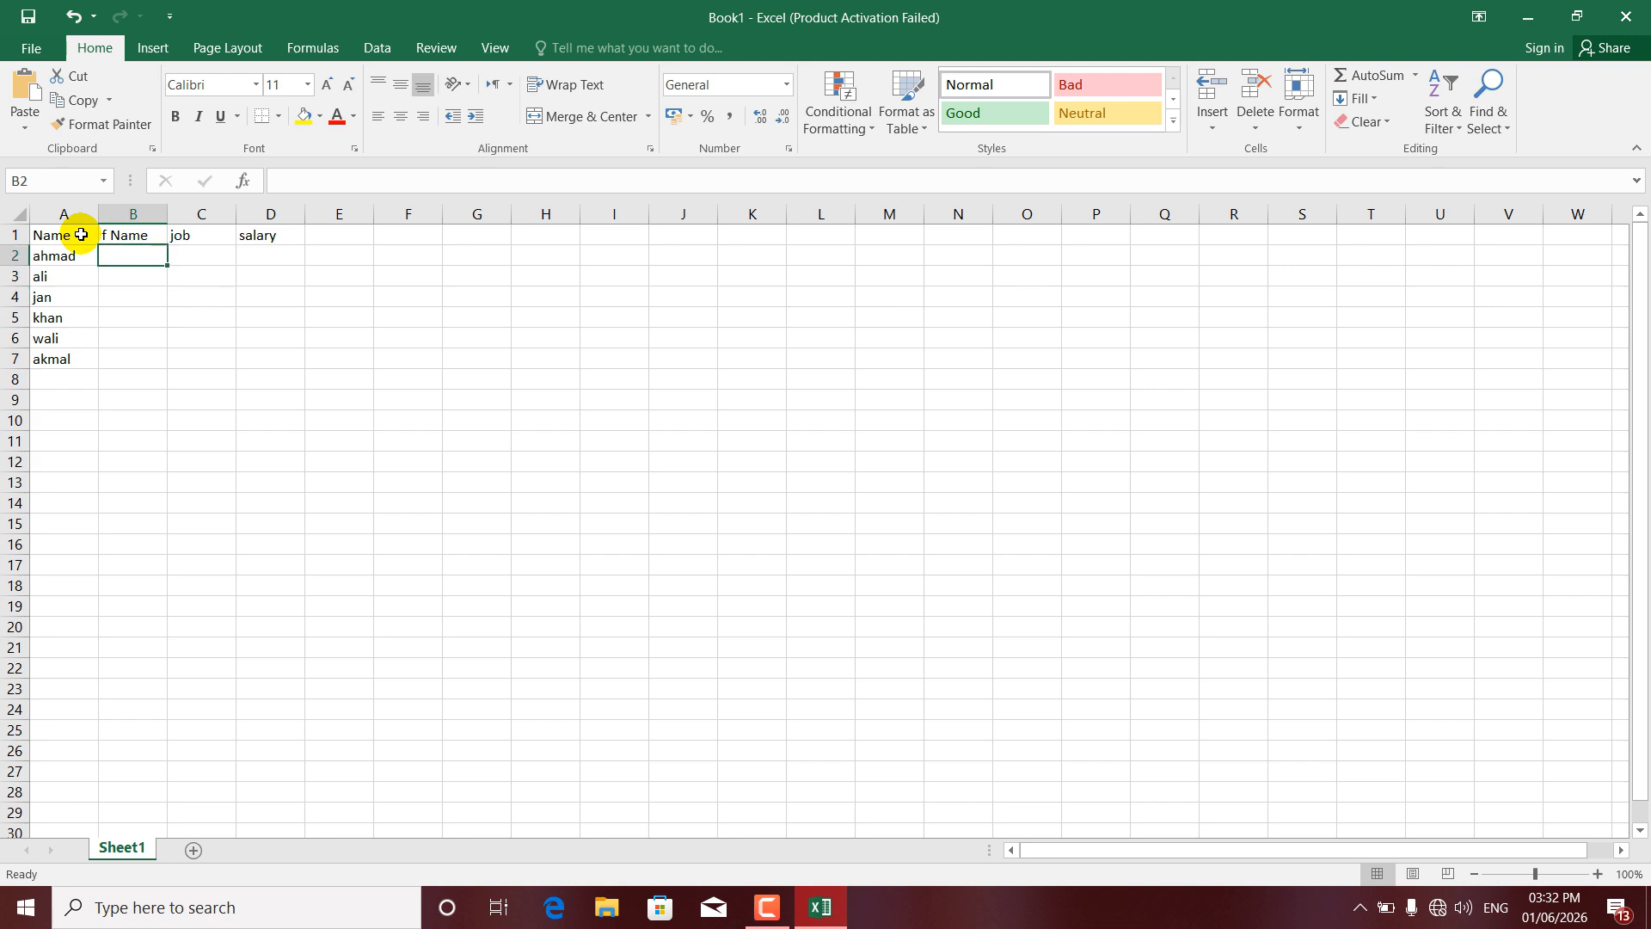
- Enter father's names in cells B2 through B5
type("mahmood")
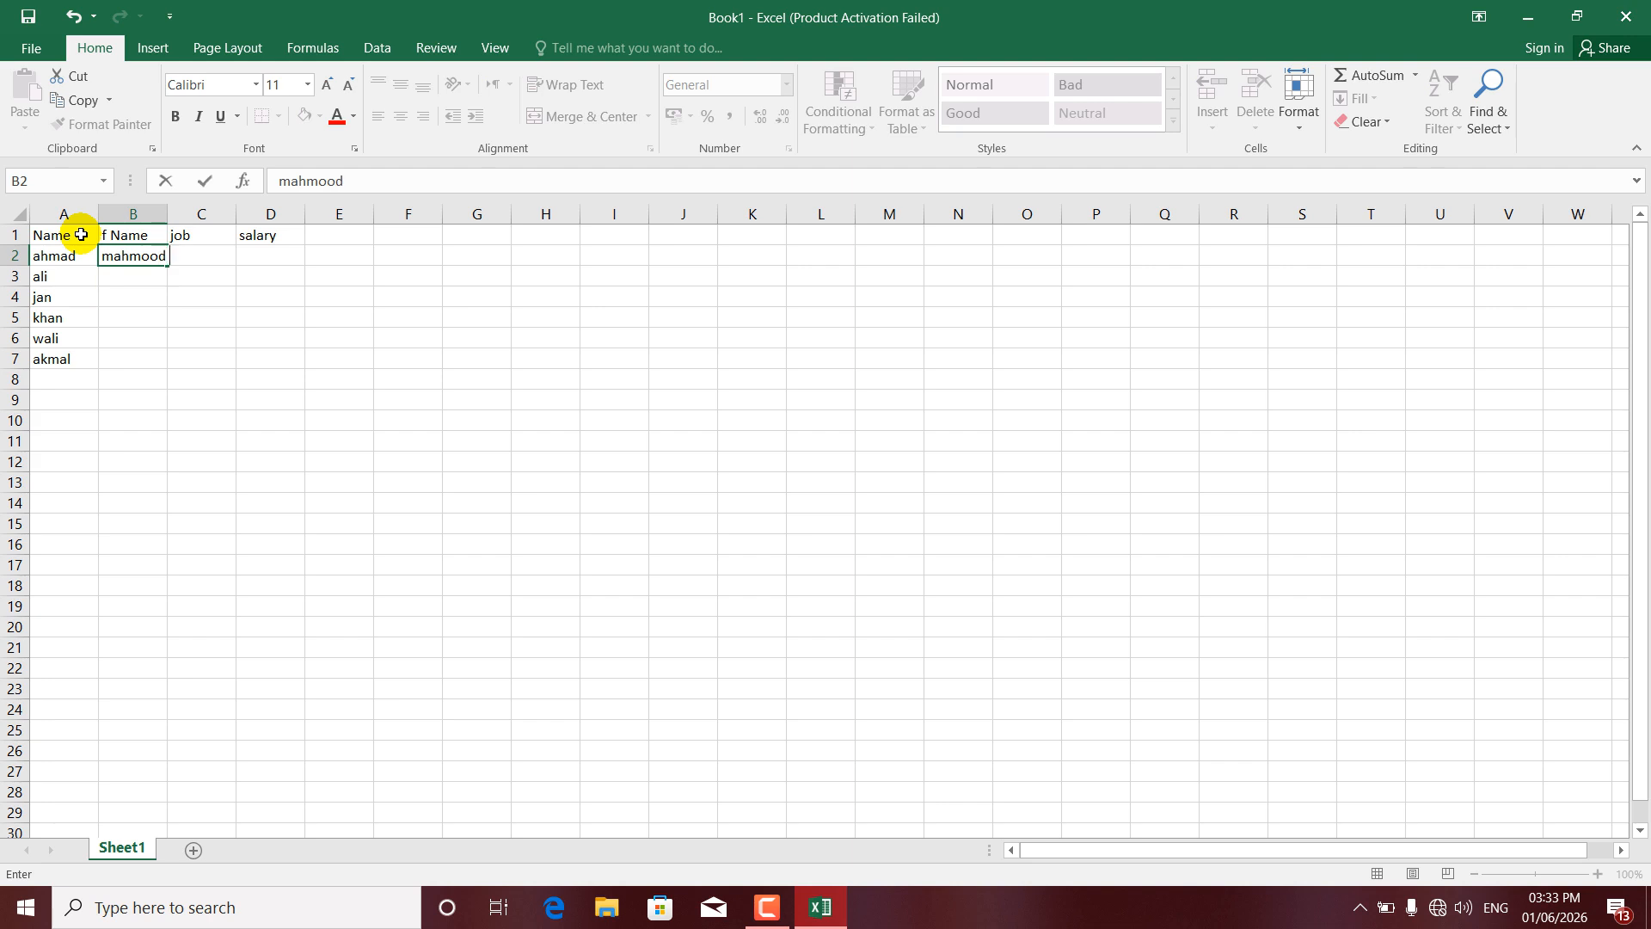
key("Return")
type("kh")
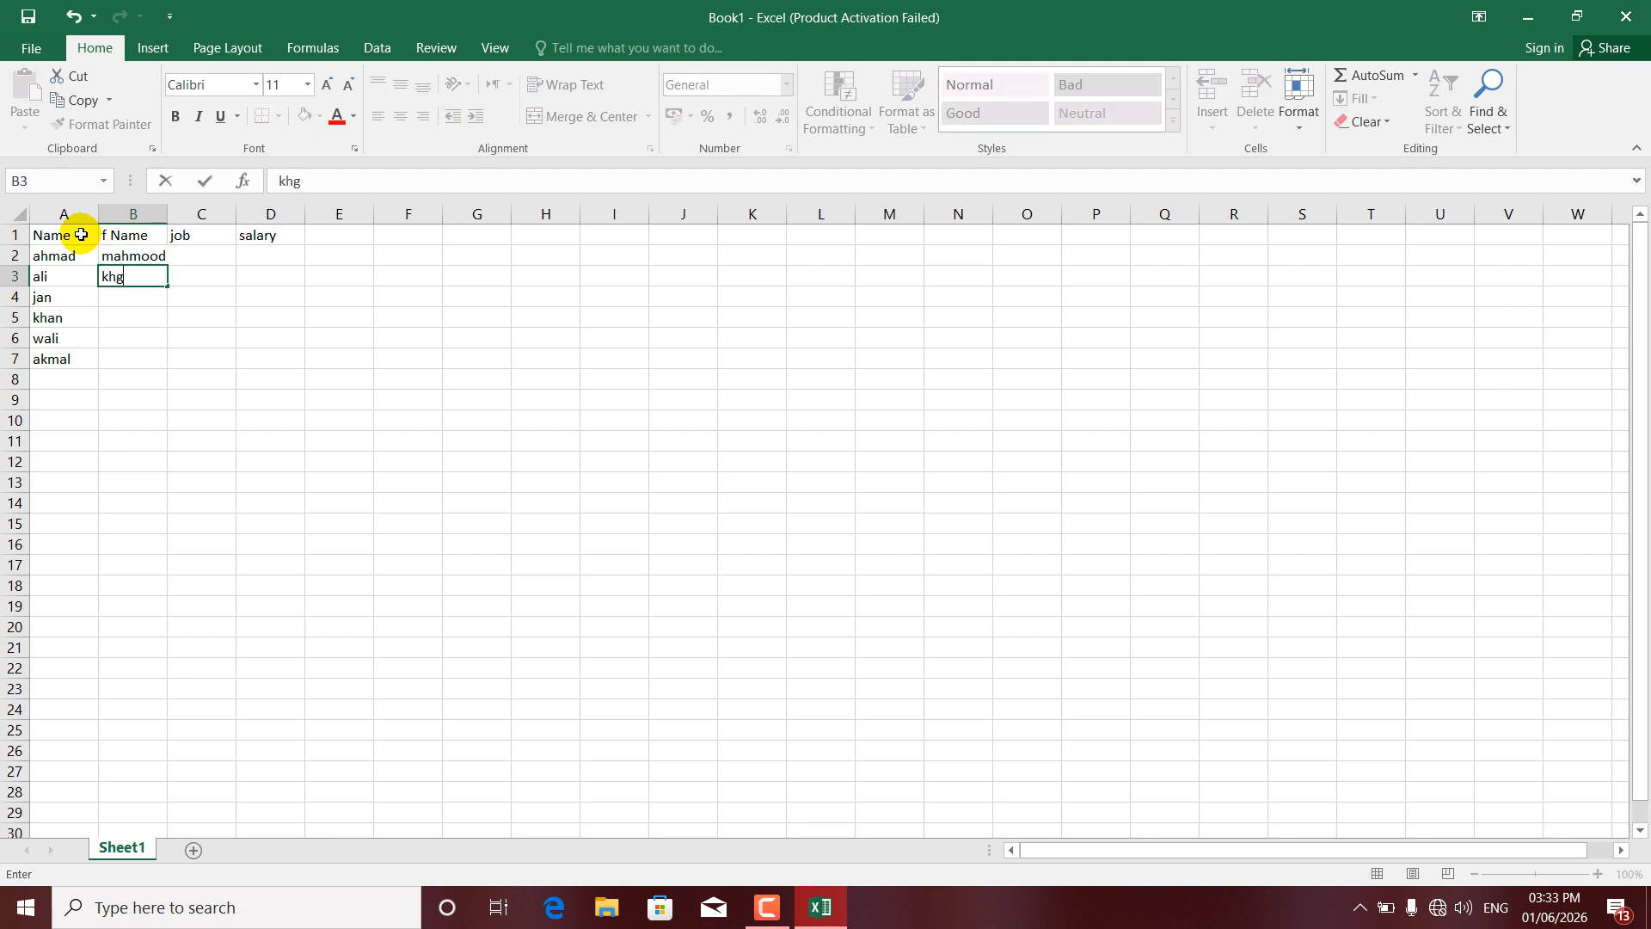
type("alid")
key("Return")
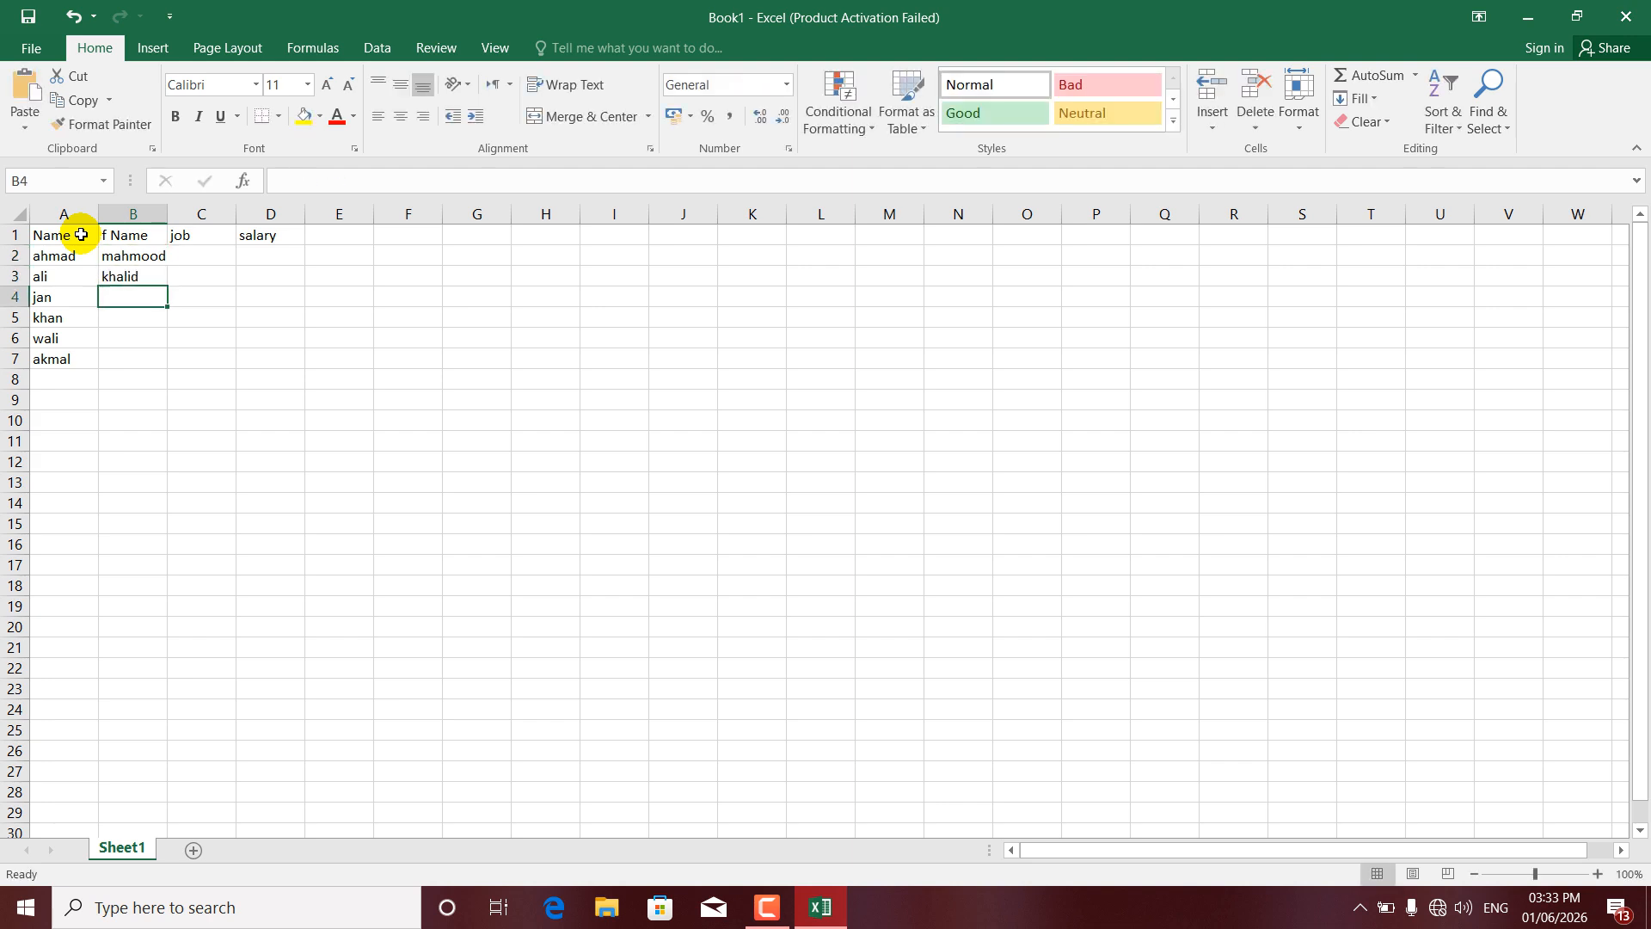
type("hamid")
key("Return")
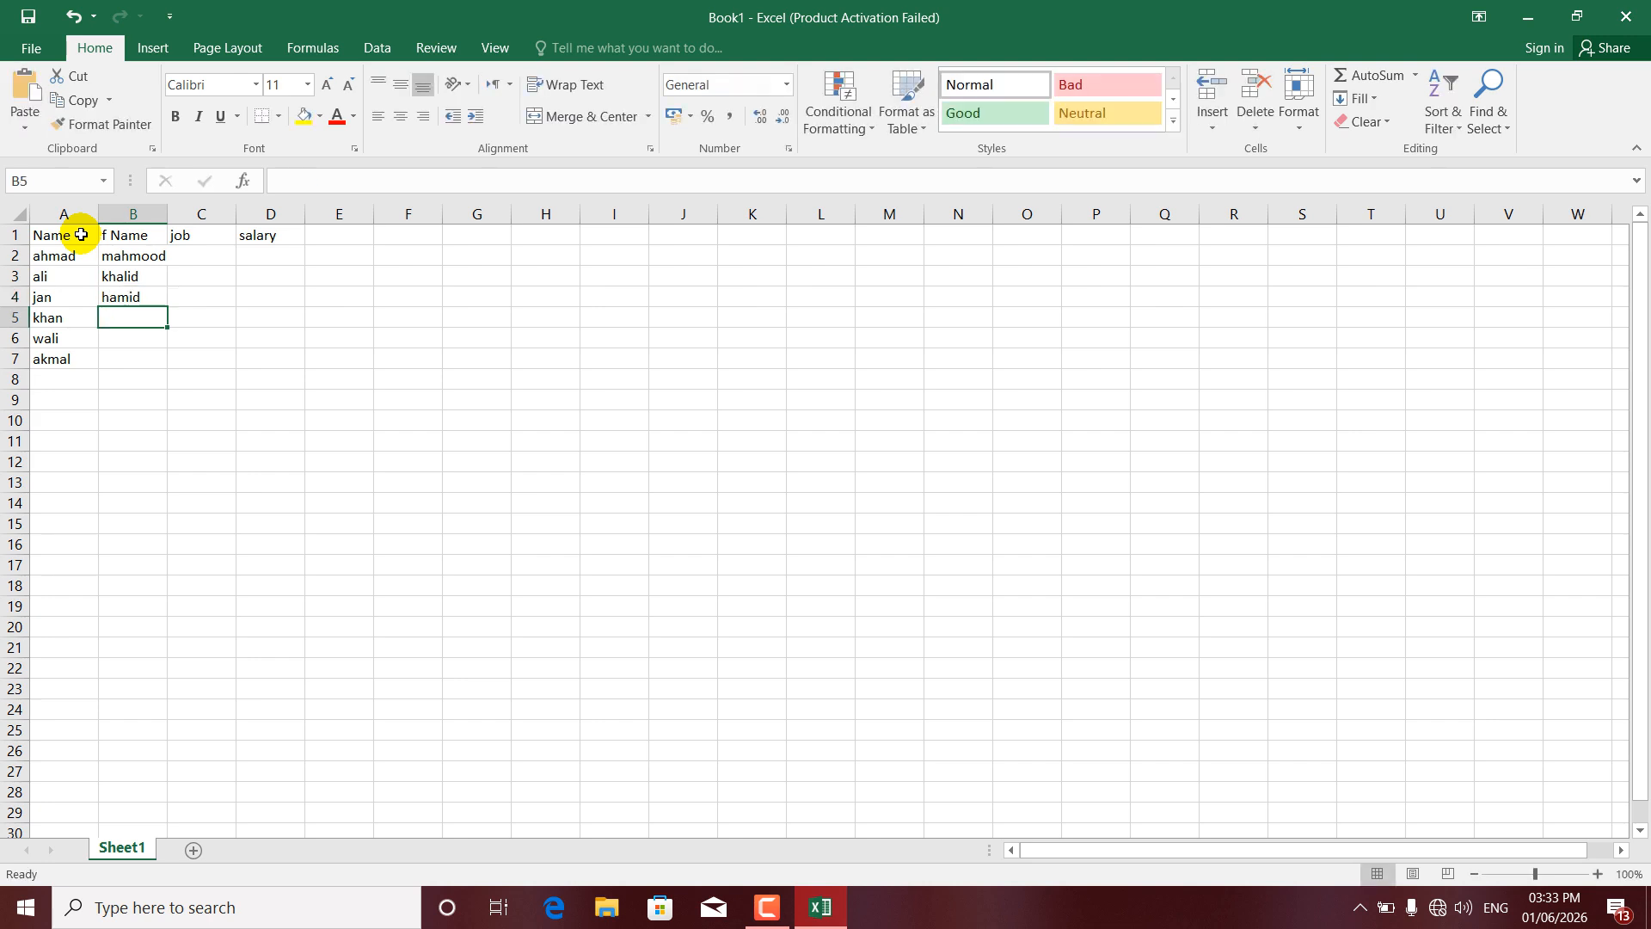
type("fahim")
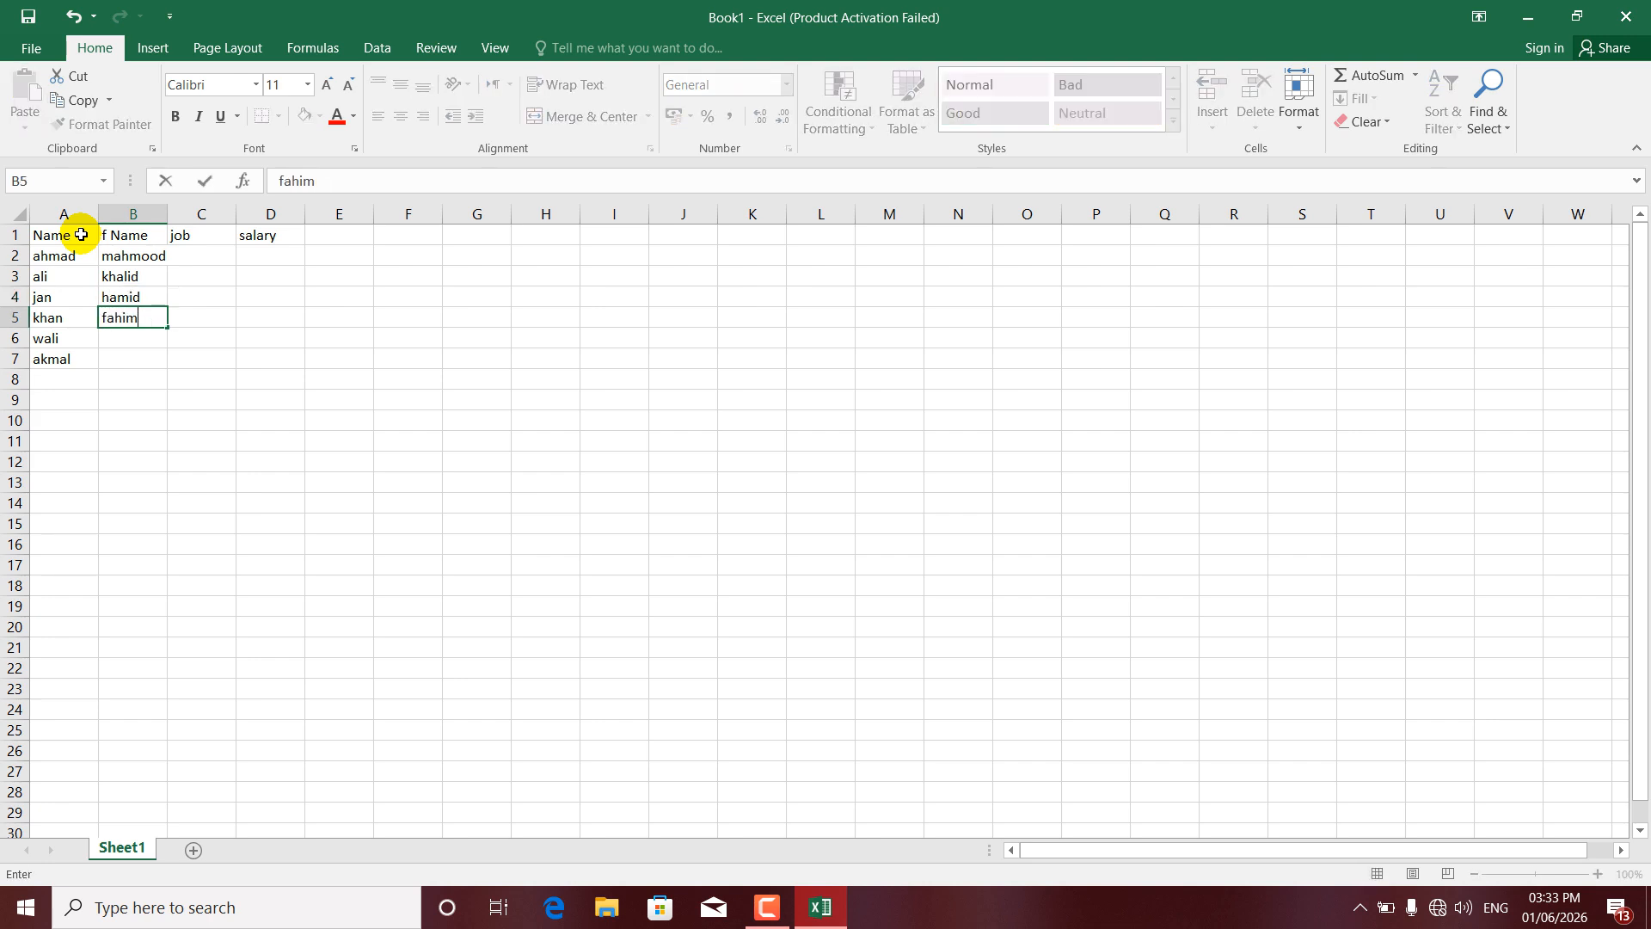
key("Return")
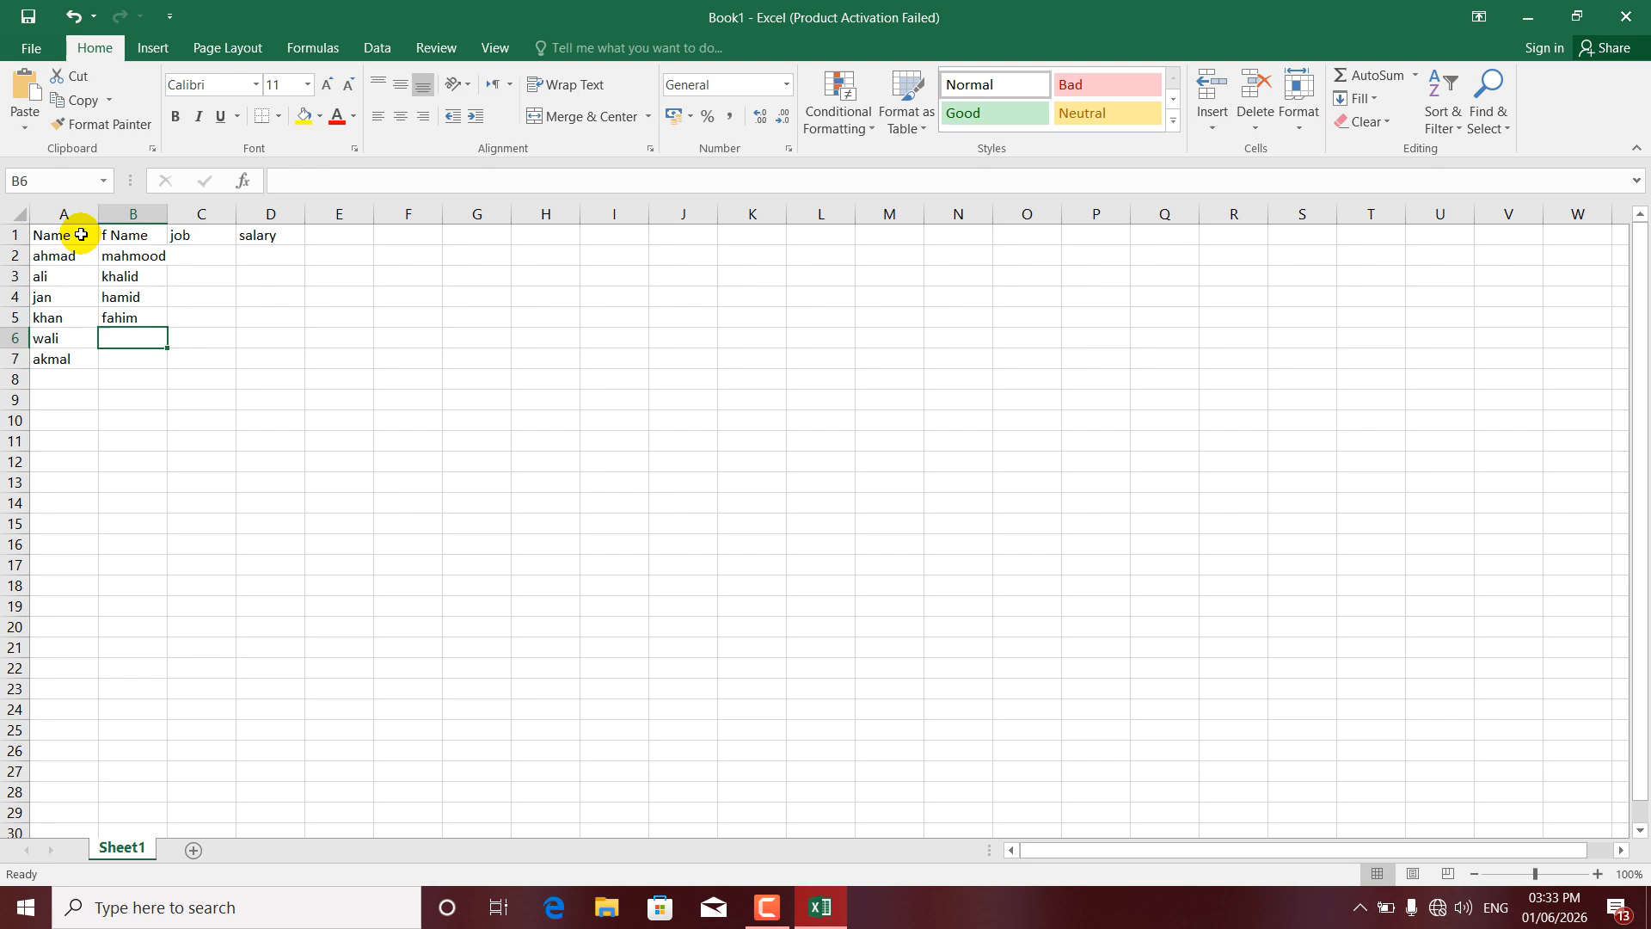
- Enter the last two father's names in B6:B7, retyping the misspelled B7 entry
type("a")
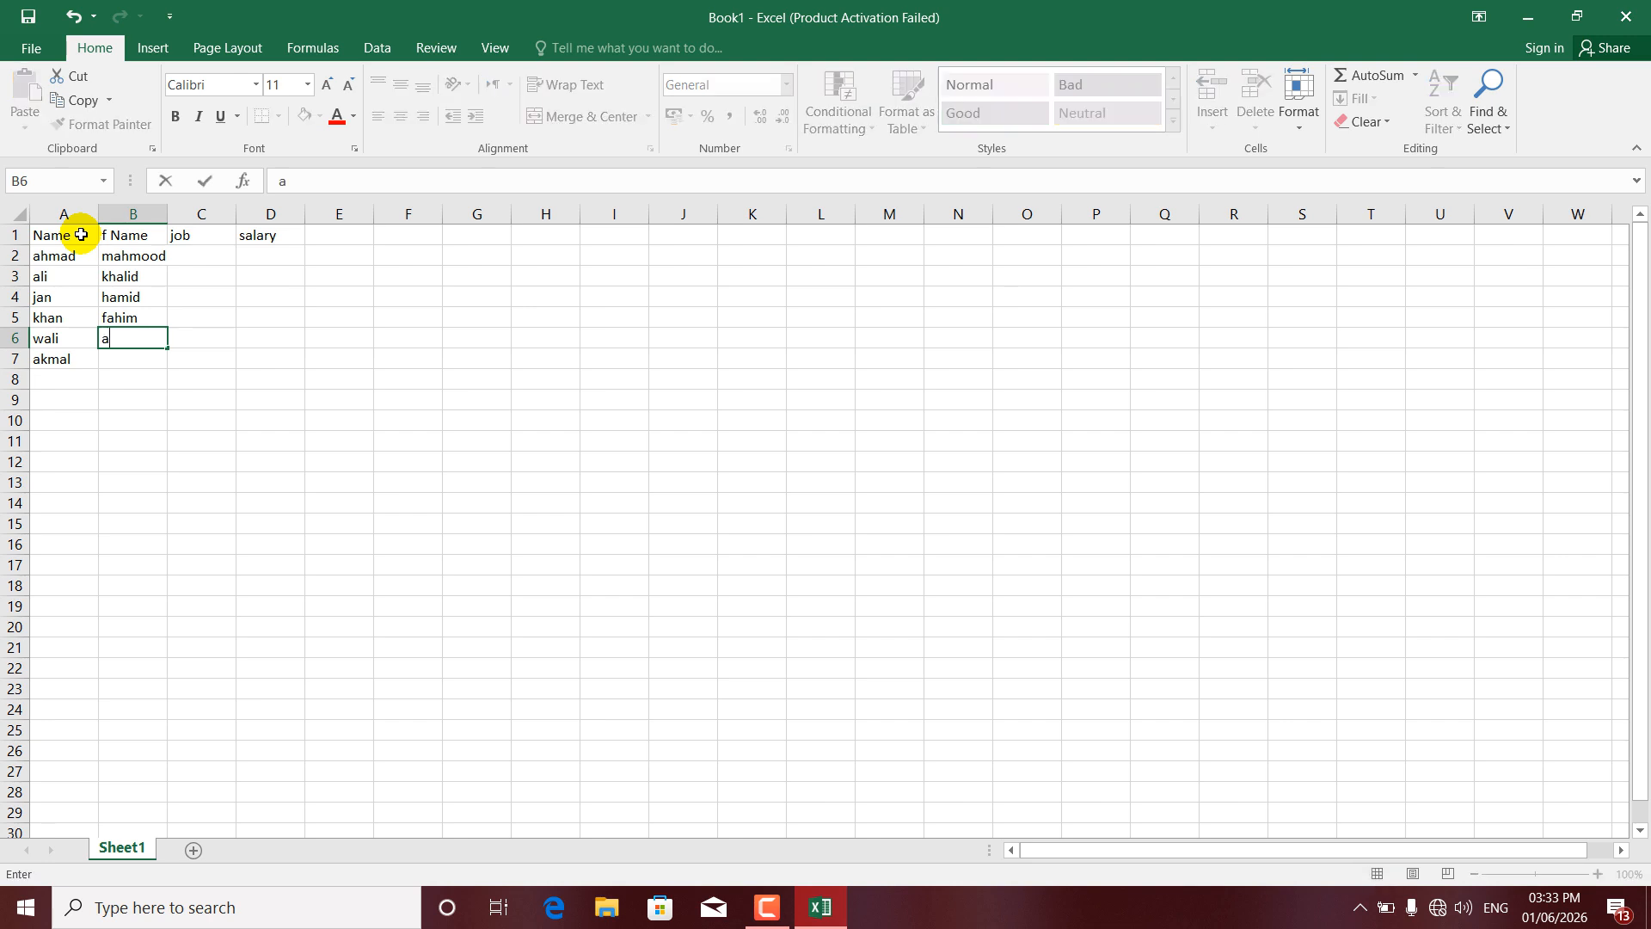
type("jmal")
key("Return")
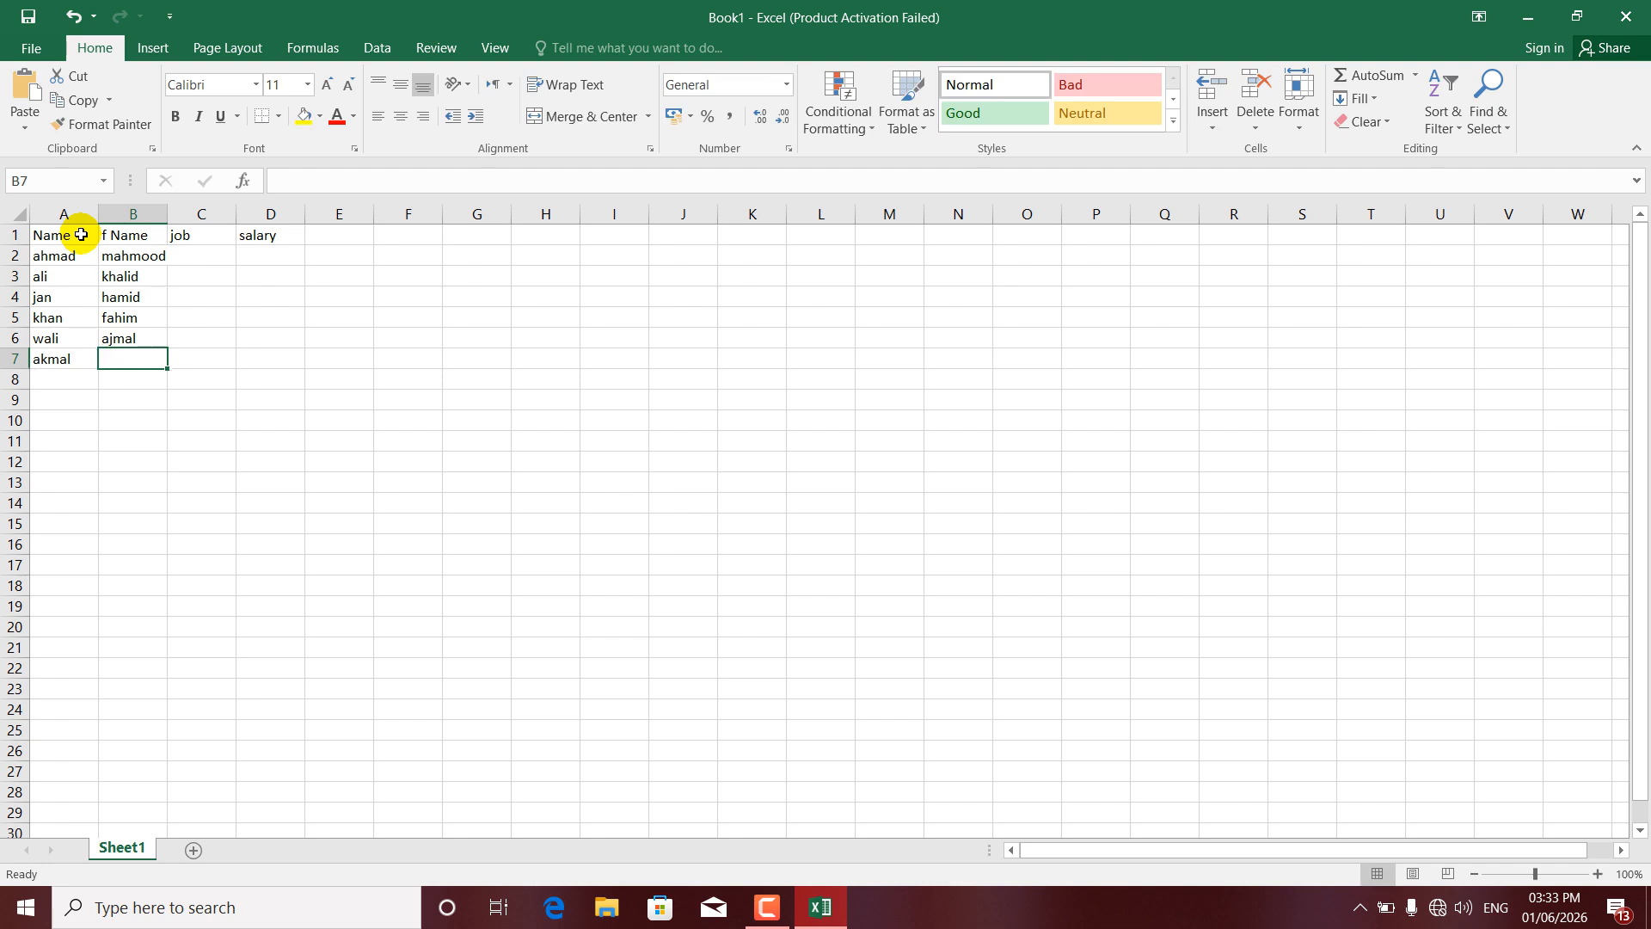
type("ham")
key("BackSpace")
type("bib")
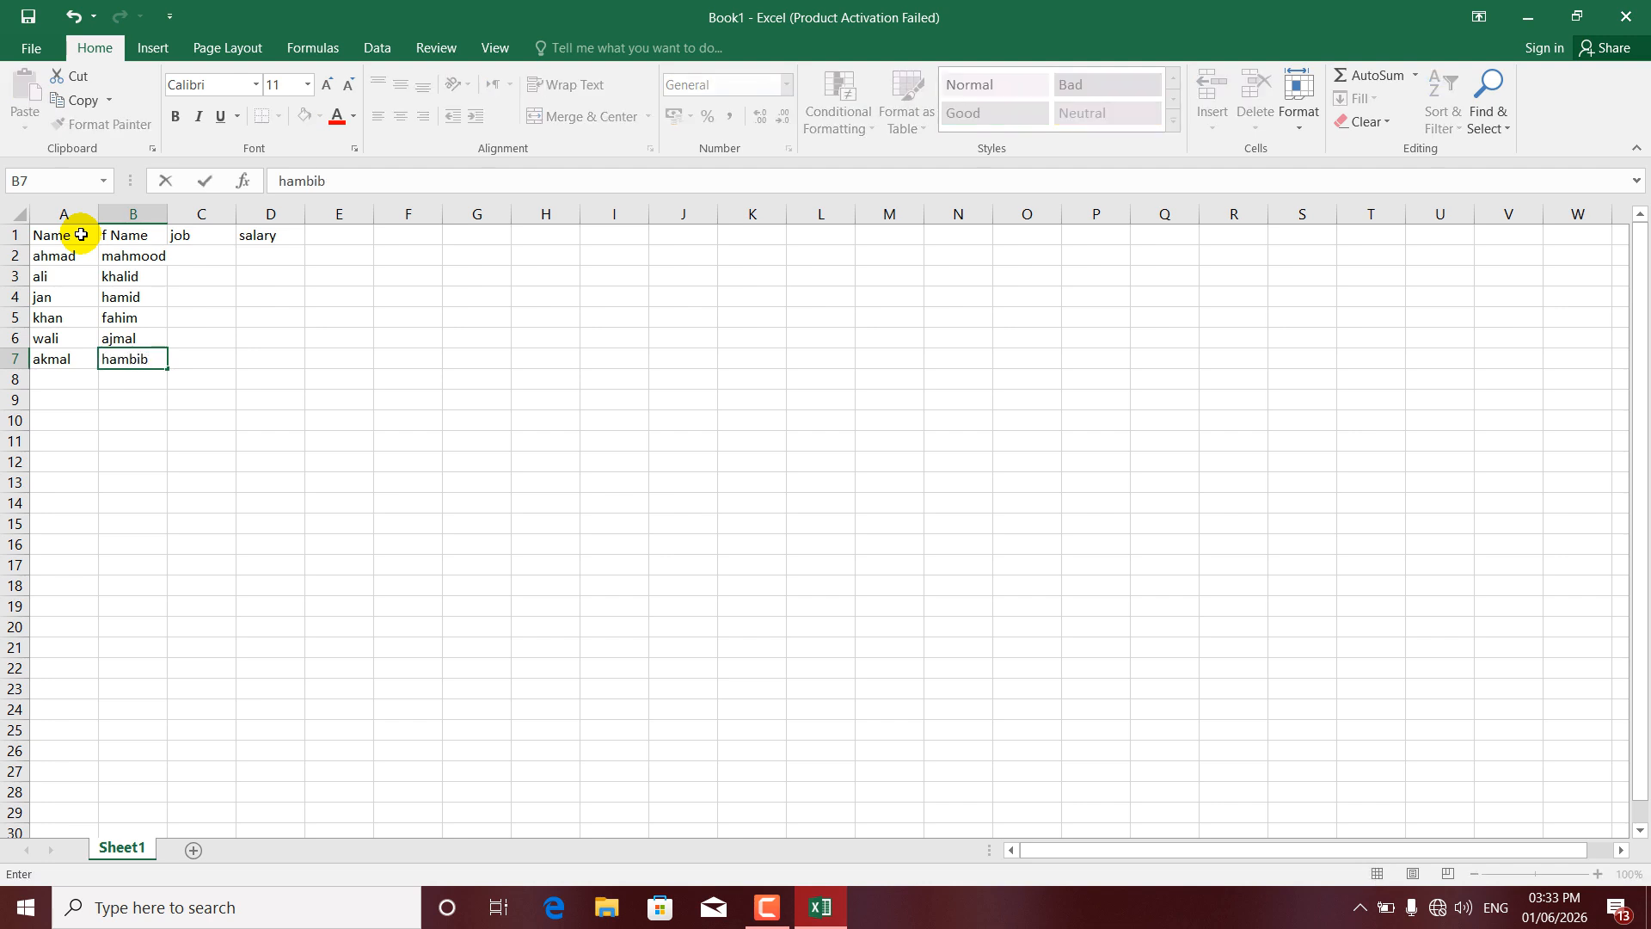
key("Left")
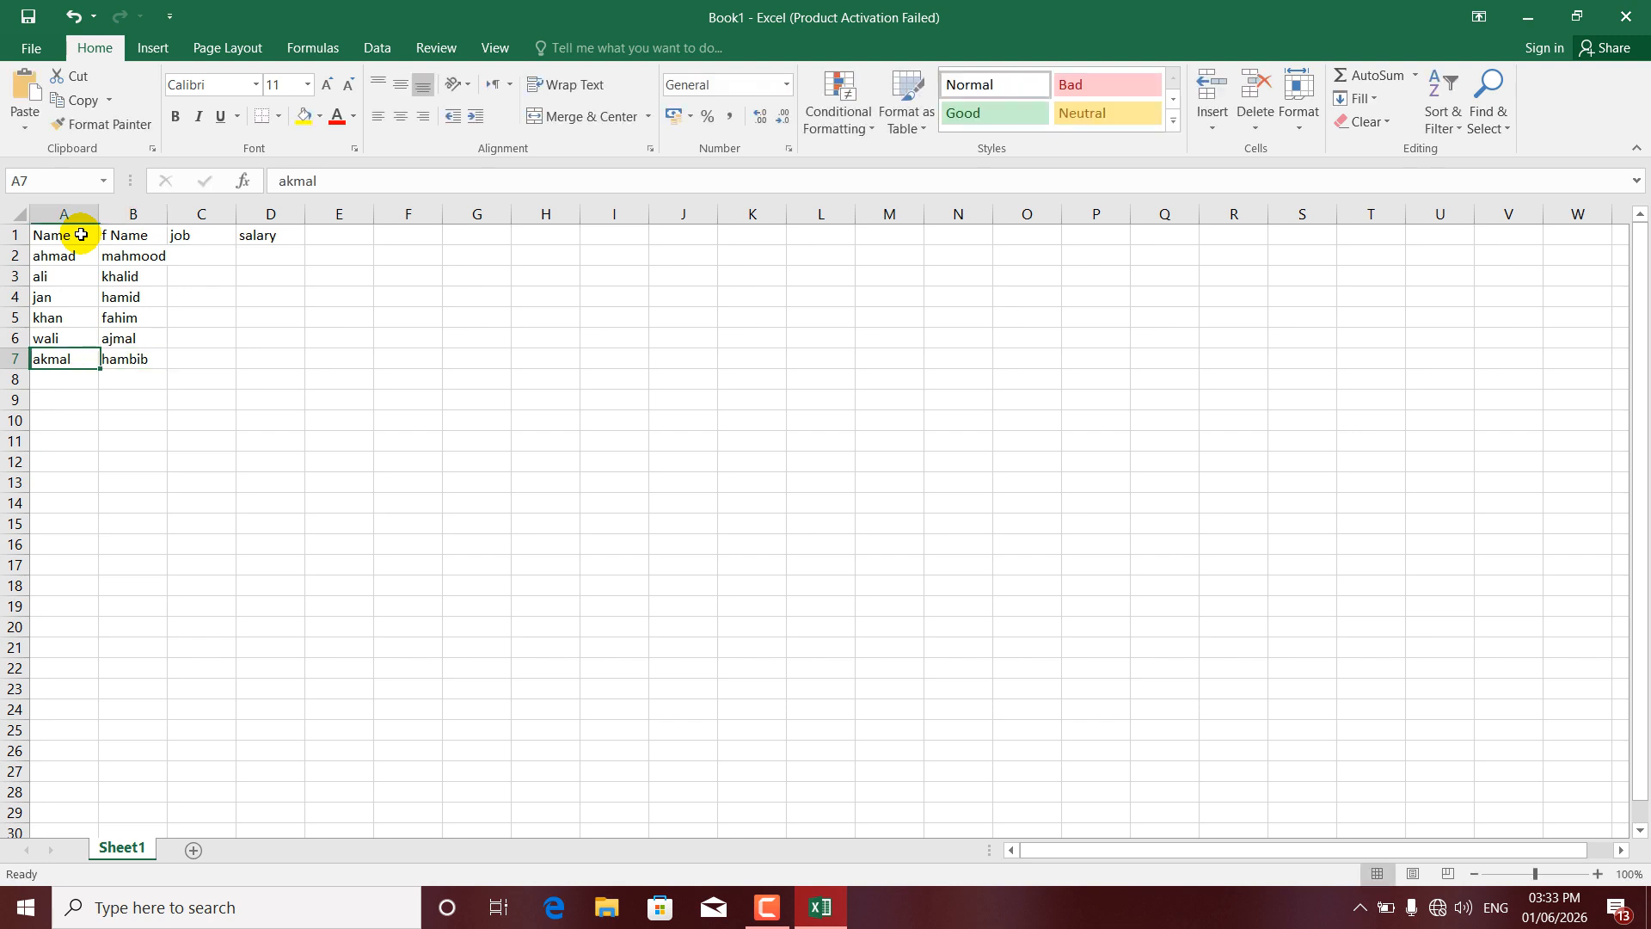
key("Right")
key("BackSpace")
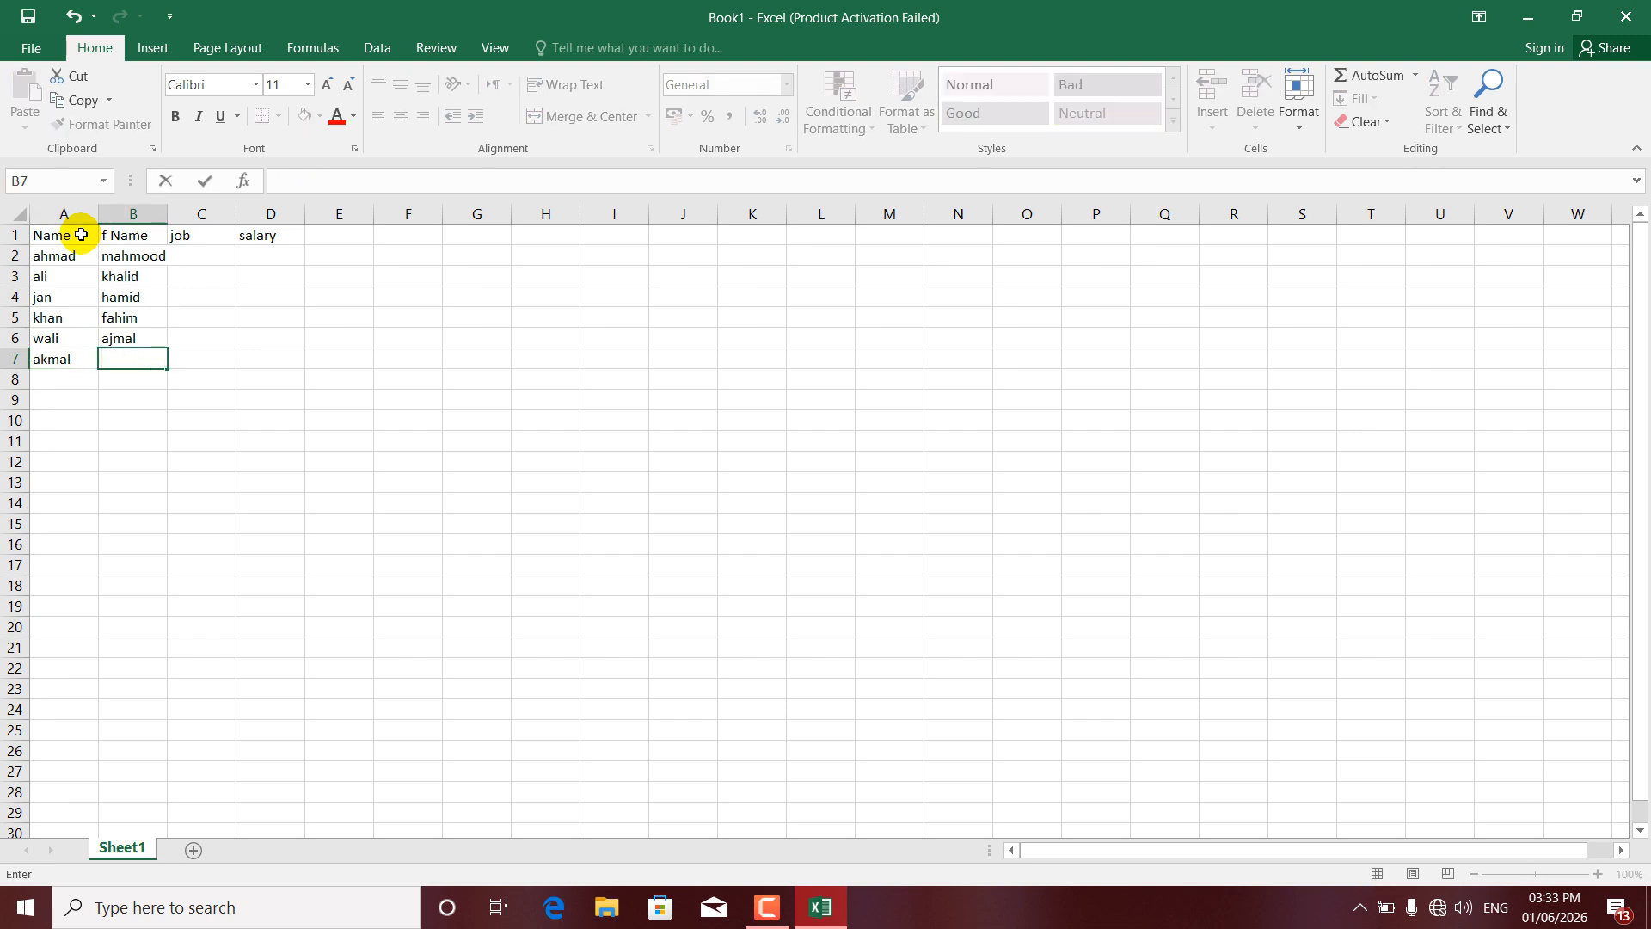
type("habib")
key("Tab")
key("Up")
key("Up")
key("Up")
key("Up")
key("Up")
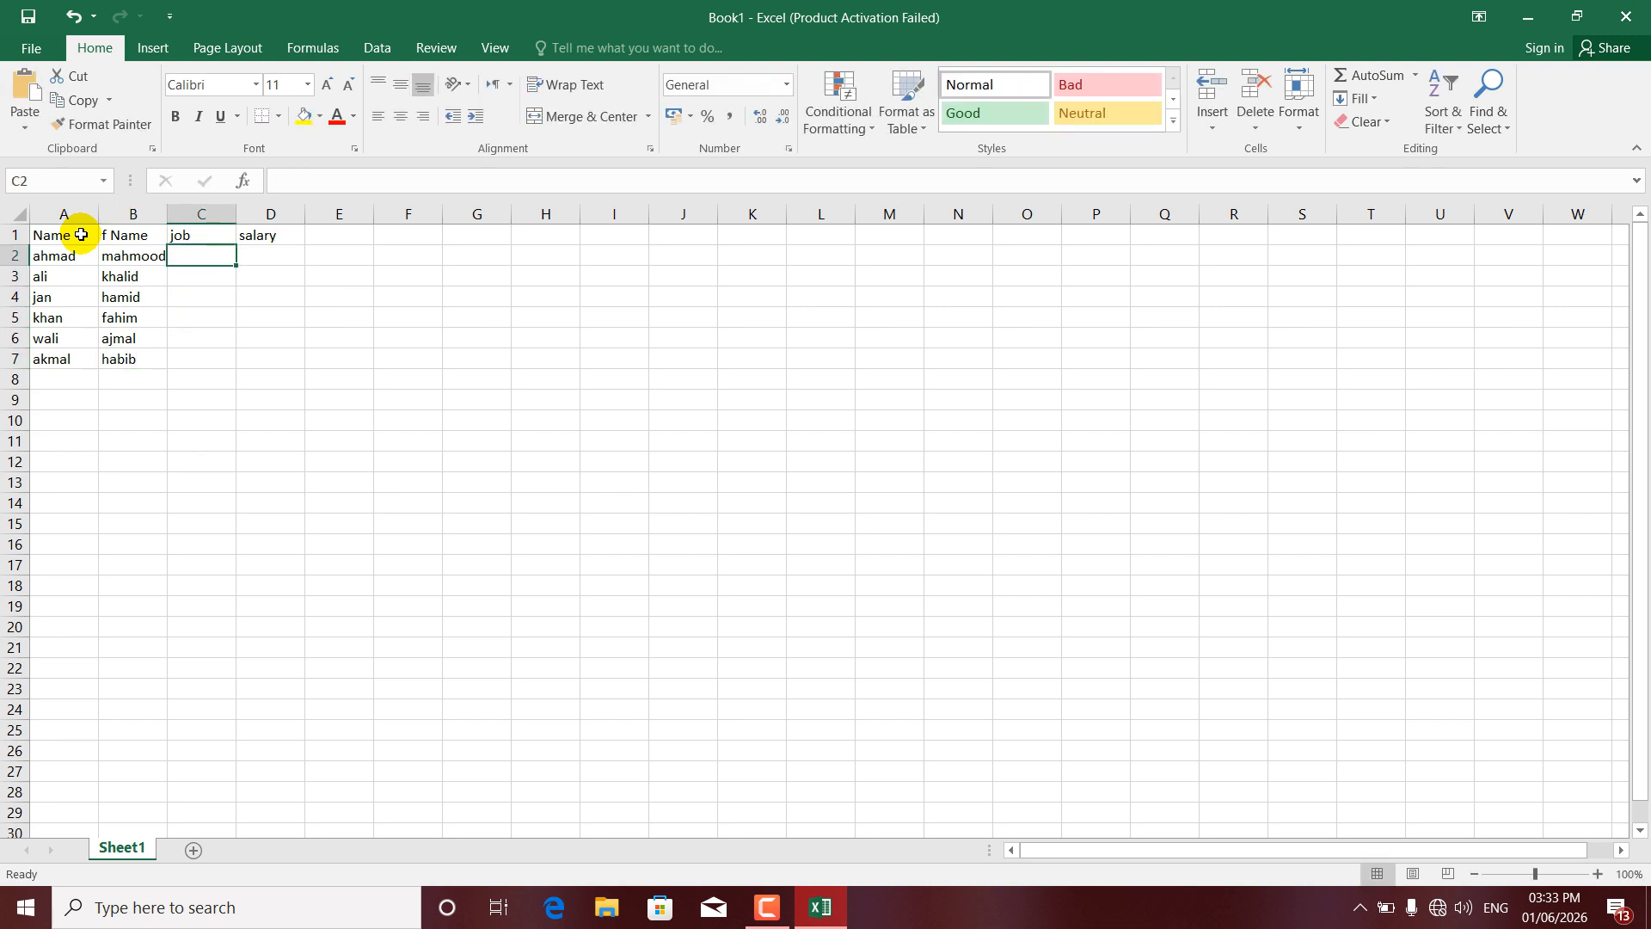
- Fill the job column C2:C7 with manager followed by five teachers
type("man")
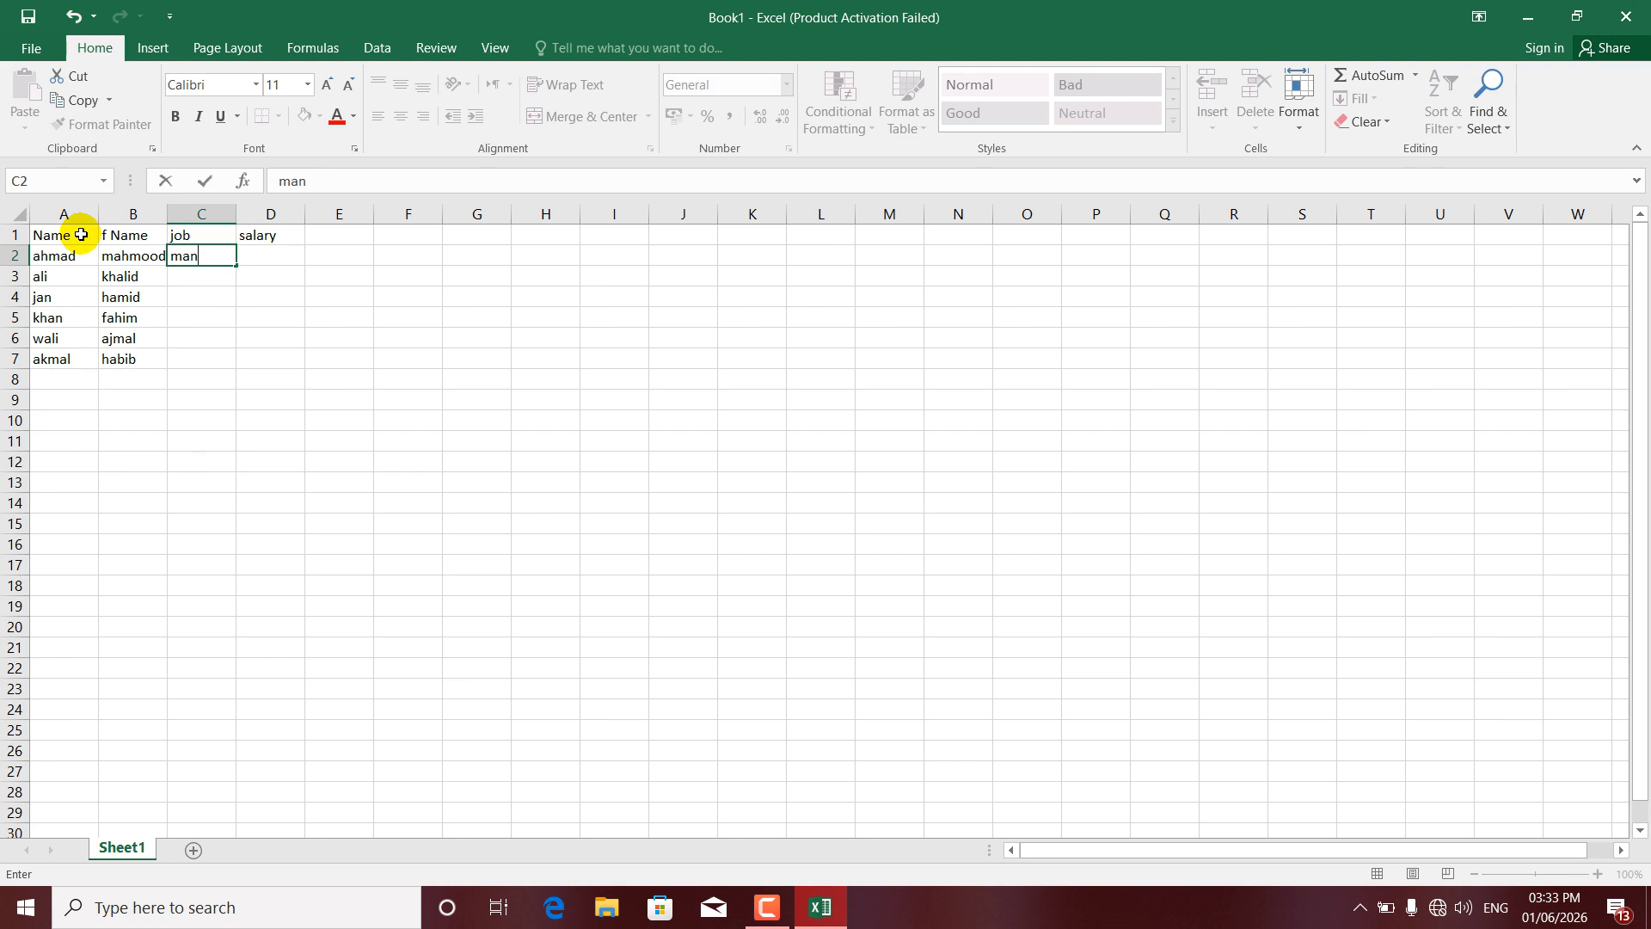
type("ager")
key("Return")
type("t")
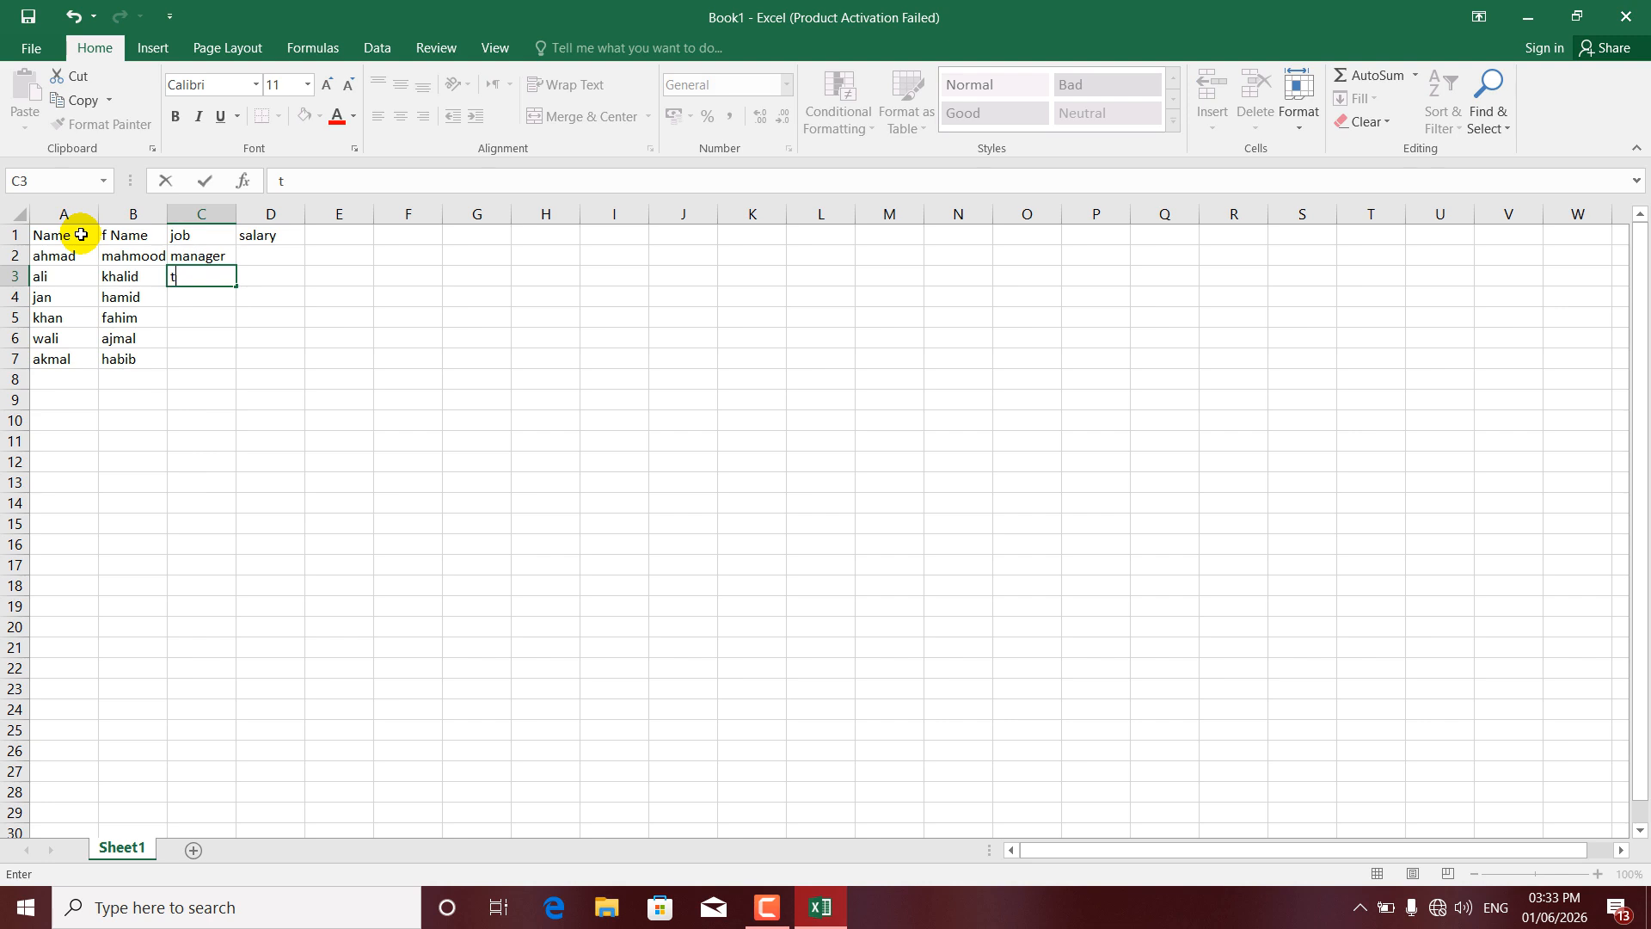
type("eacher")
key("Return")
type("teacher")
key("Return")
type("teacher")
key("Return")
type("teacher")
key("Return")
type("teacher")
key("Return")
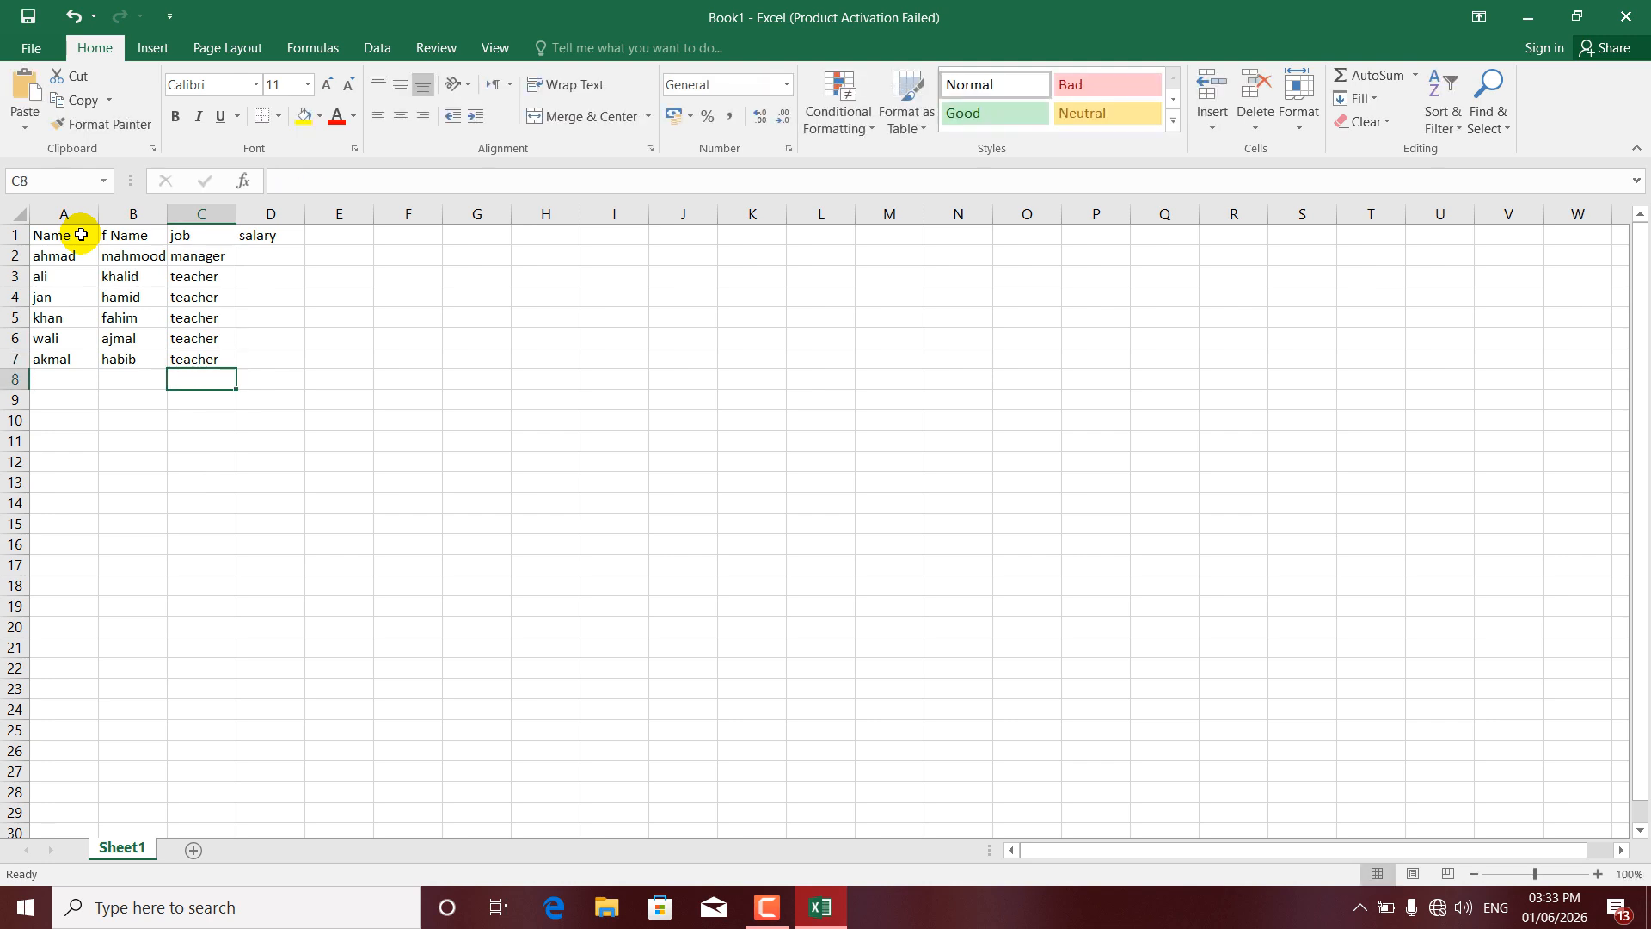
- Enter salaries 1000 in D2 and 2000 in D3
key("Right")
key("Up")
key("Up")
key("Up")
key("Up")
key("Up")
key("Up")
key("Up")
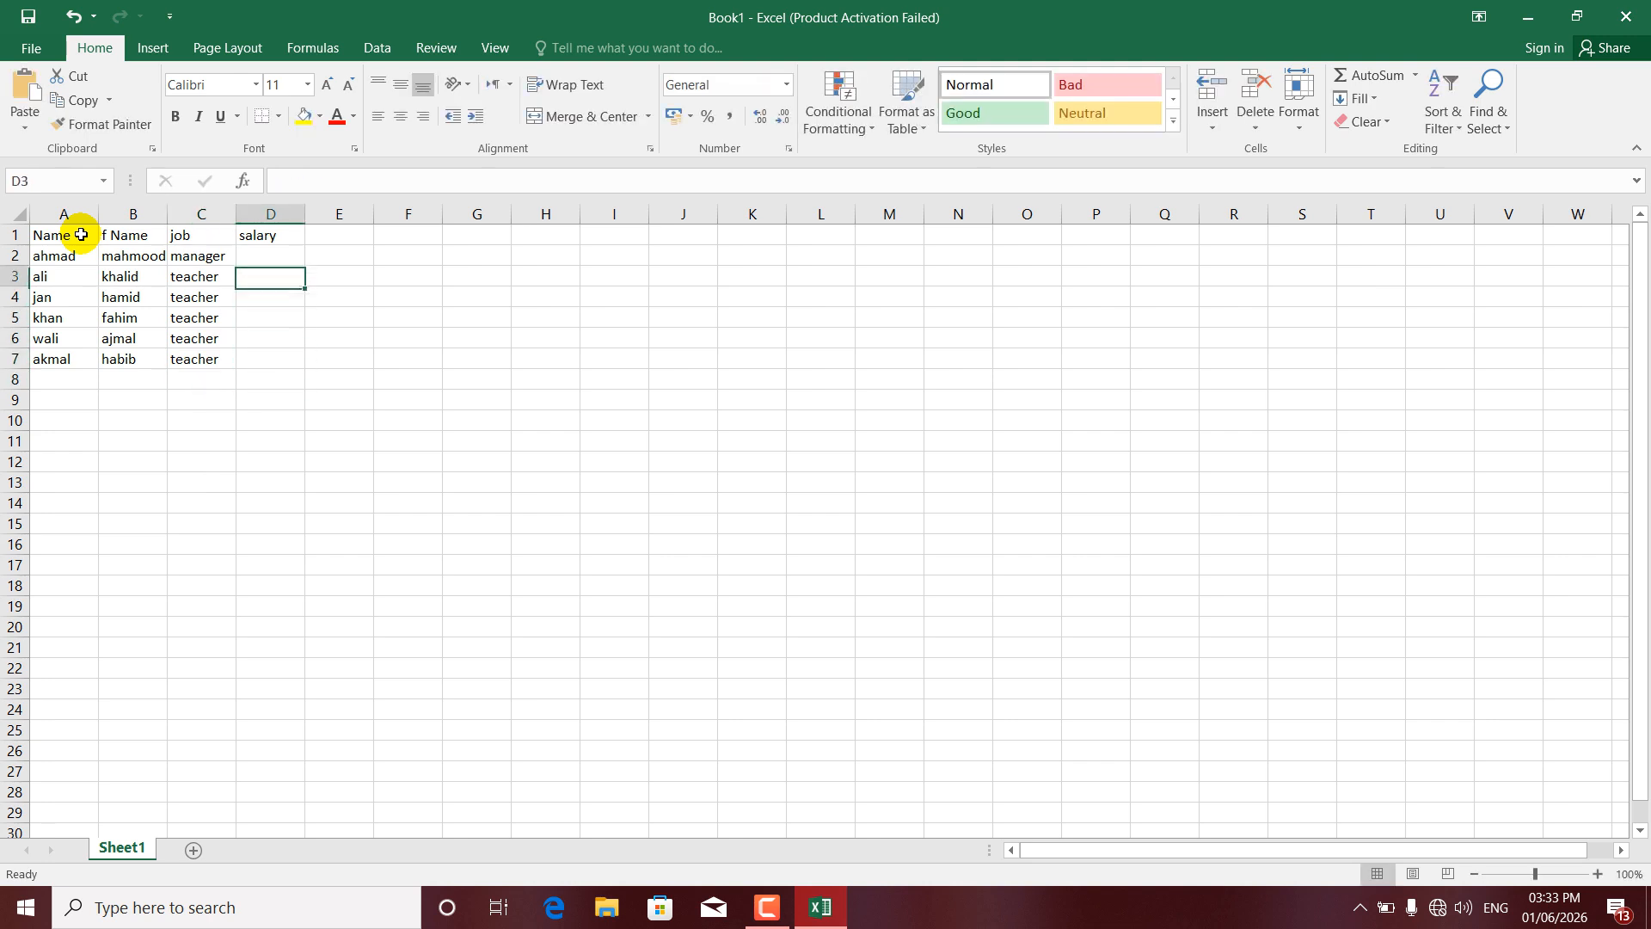
key("Down")
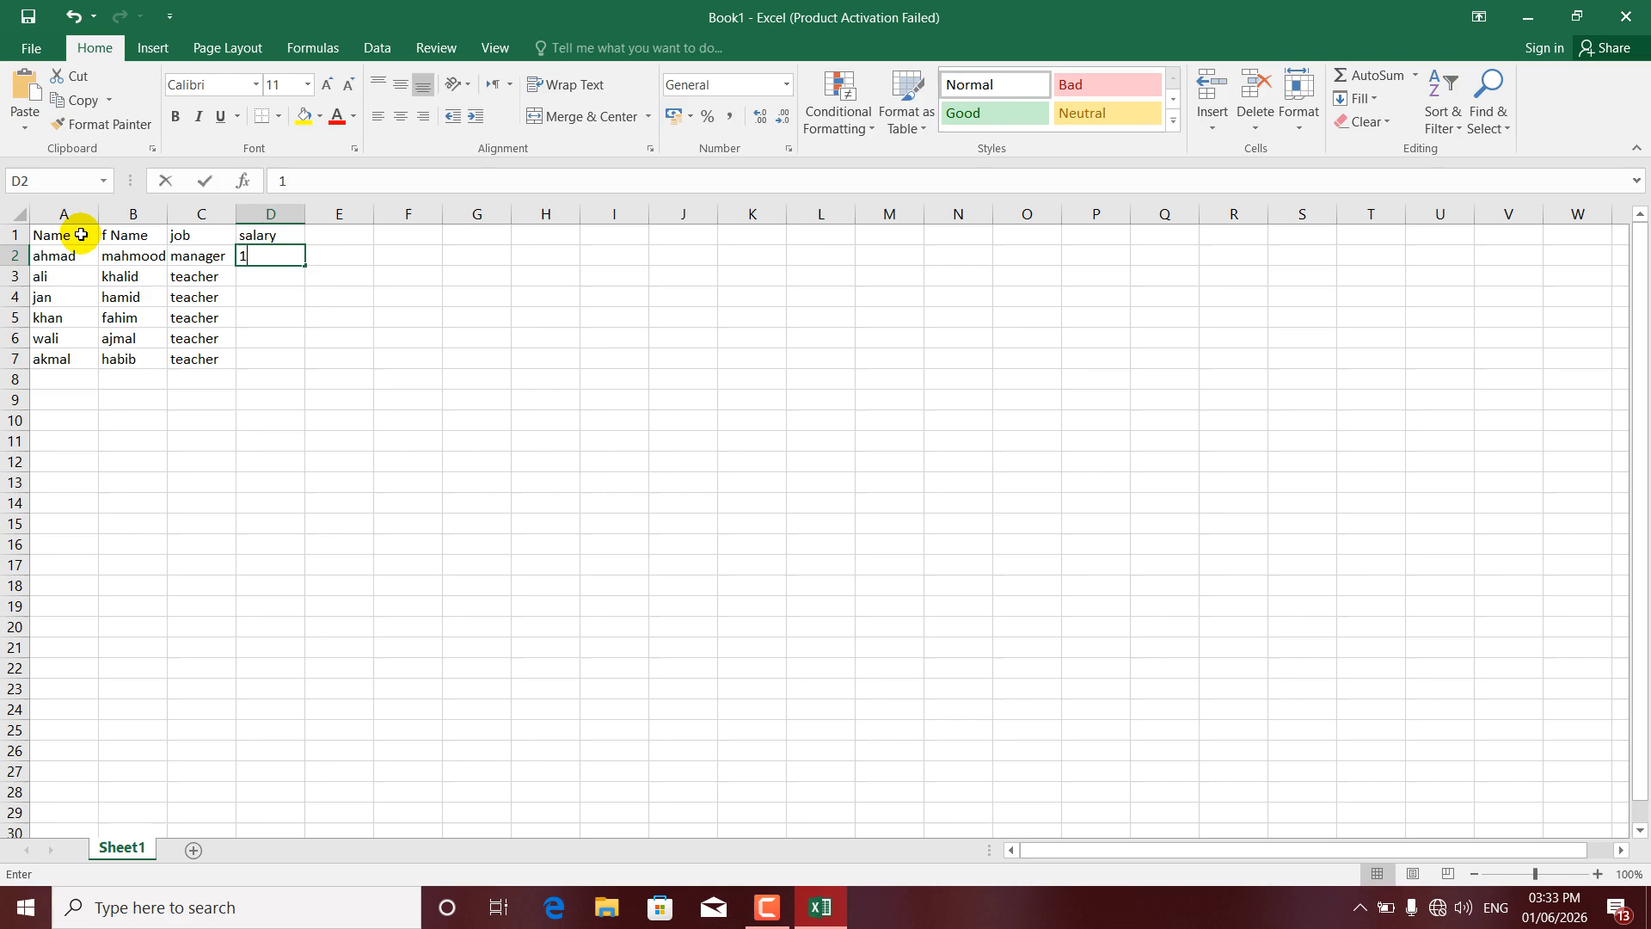
type("1000")
key("Return")
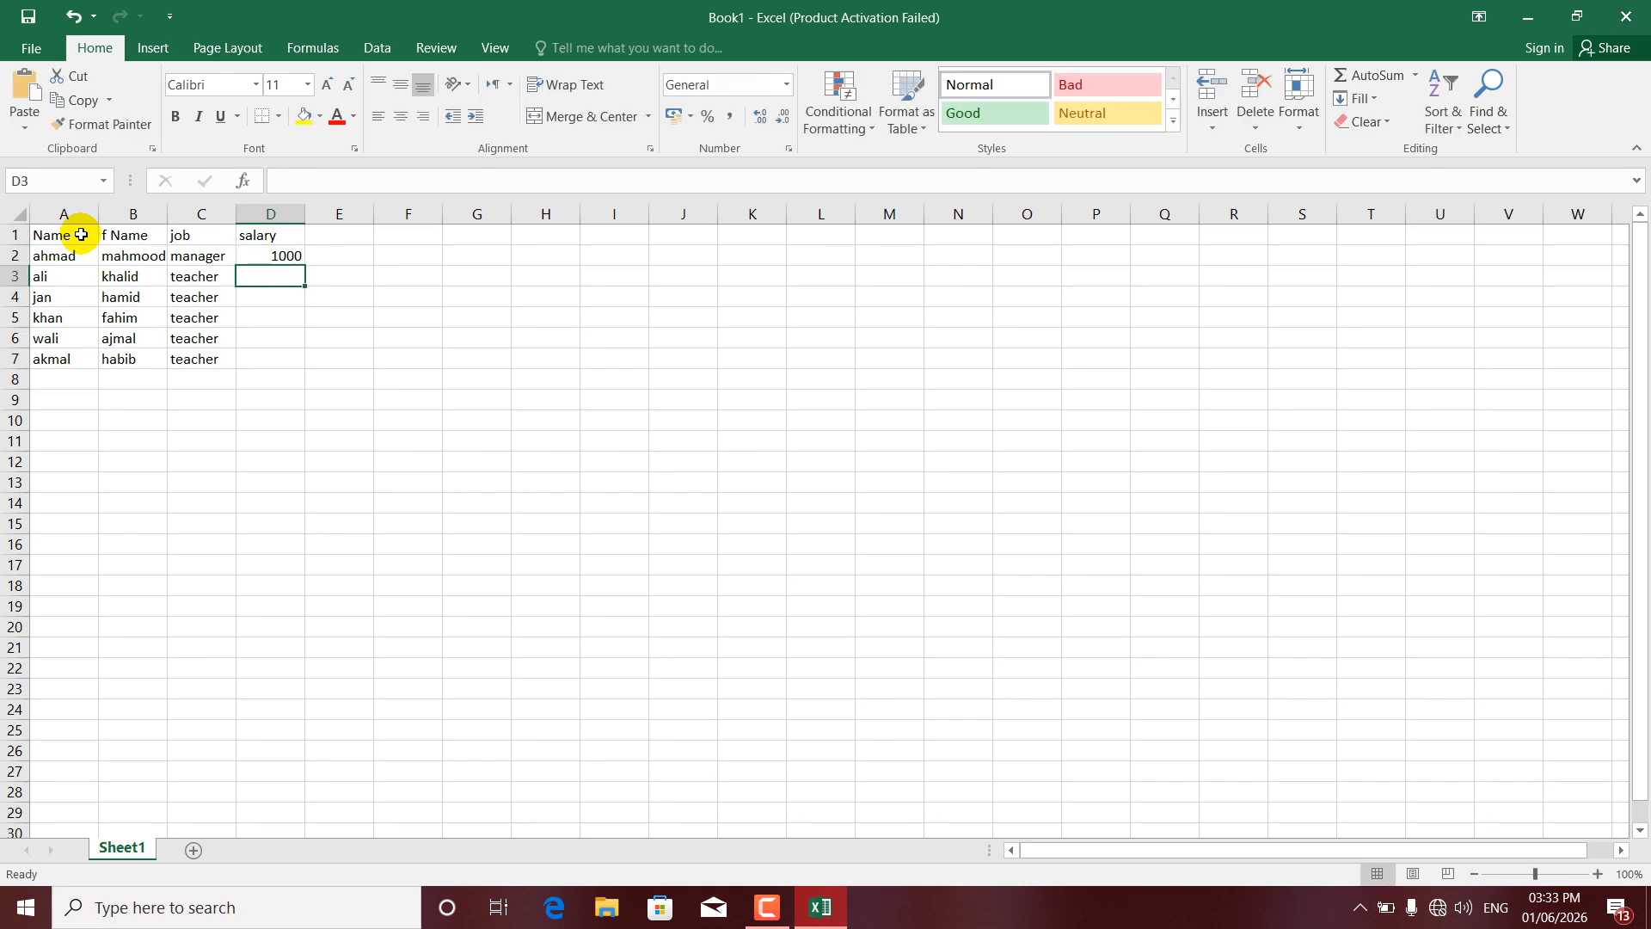
type("2000")
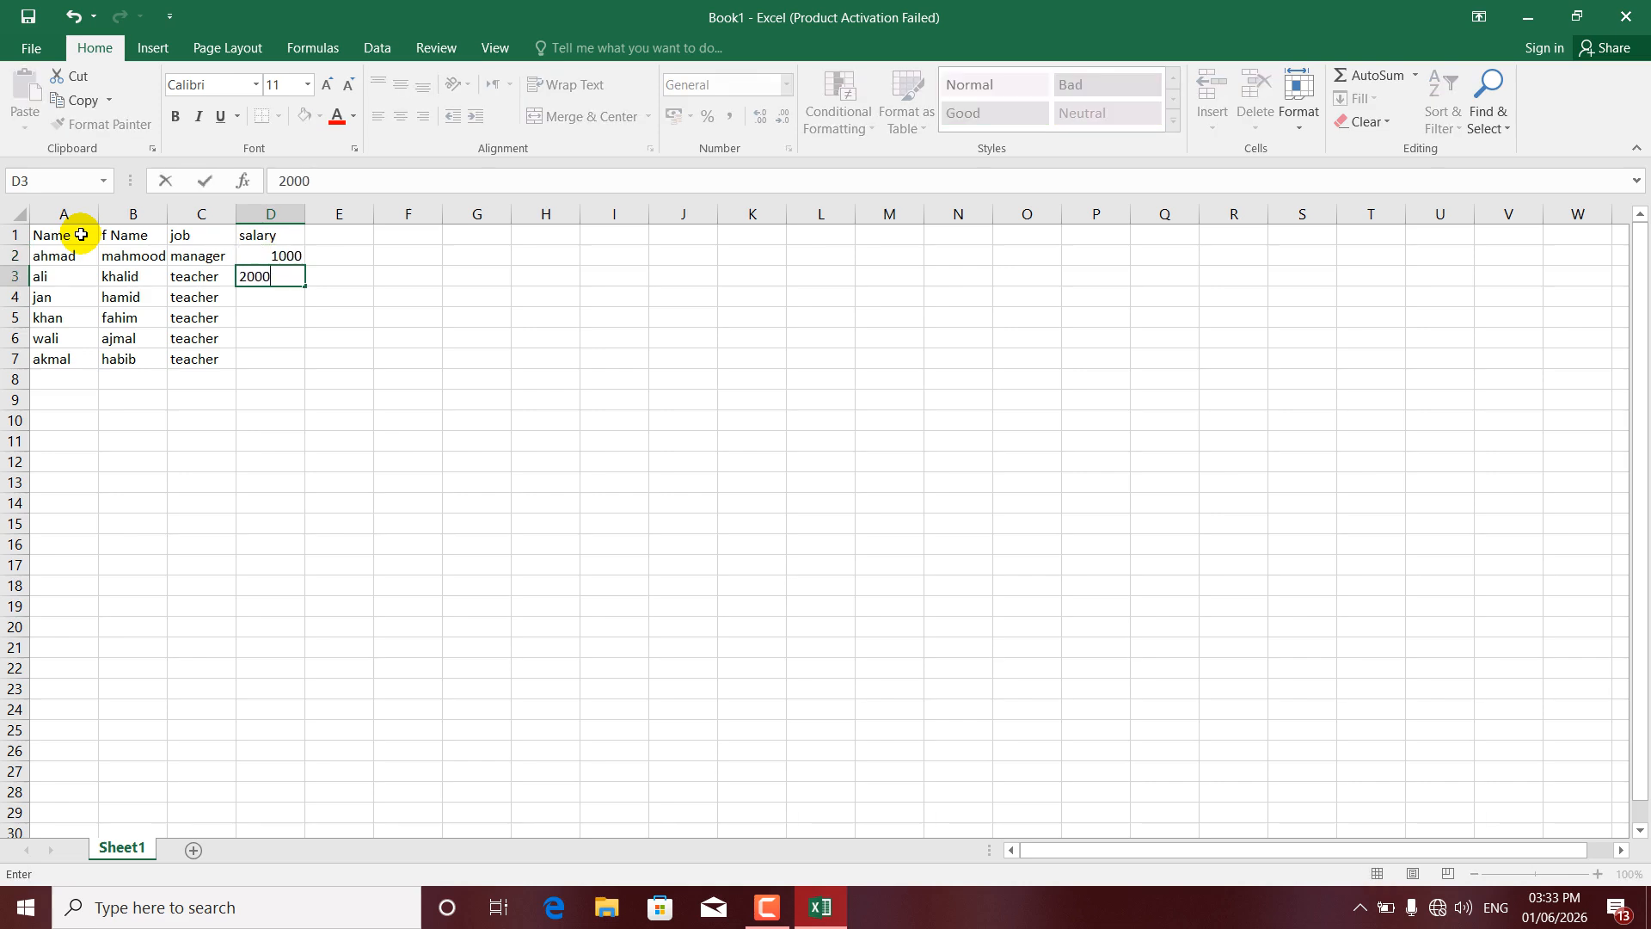
- Extend the salary series to 6000 in D7 and total it in D8 with AutoSum (21000)
left_click_drag(250, 255, 293, 360)
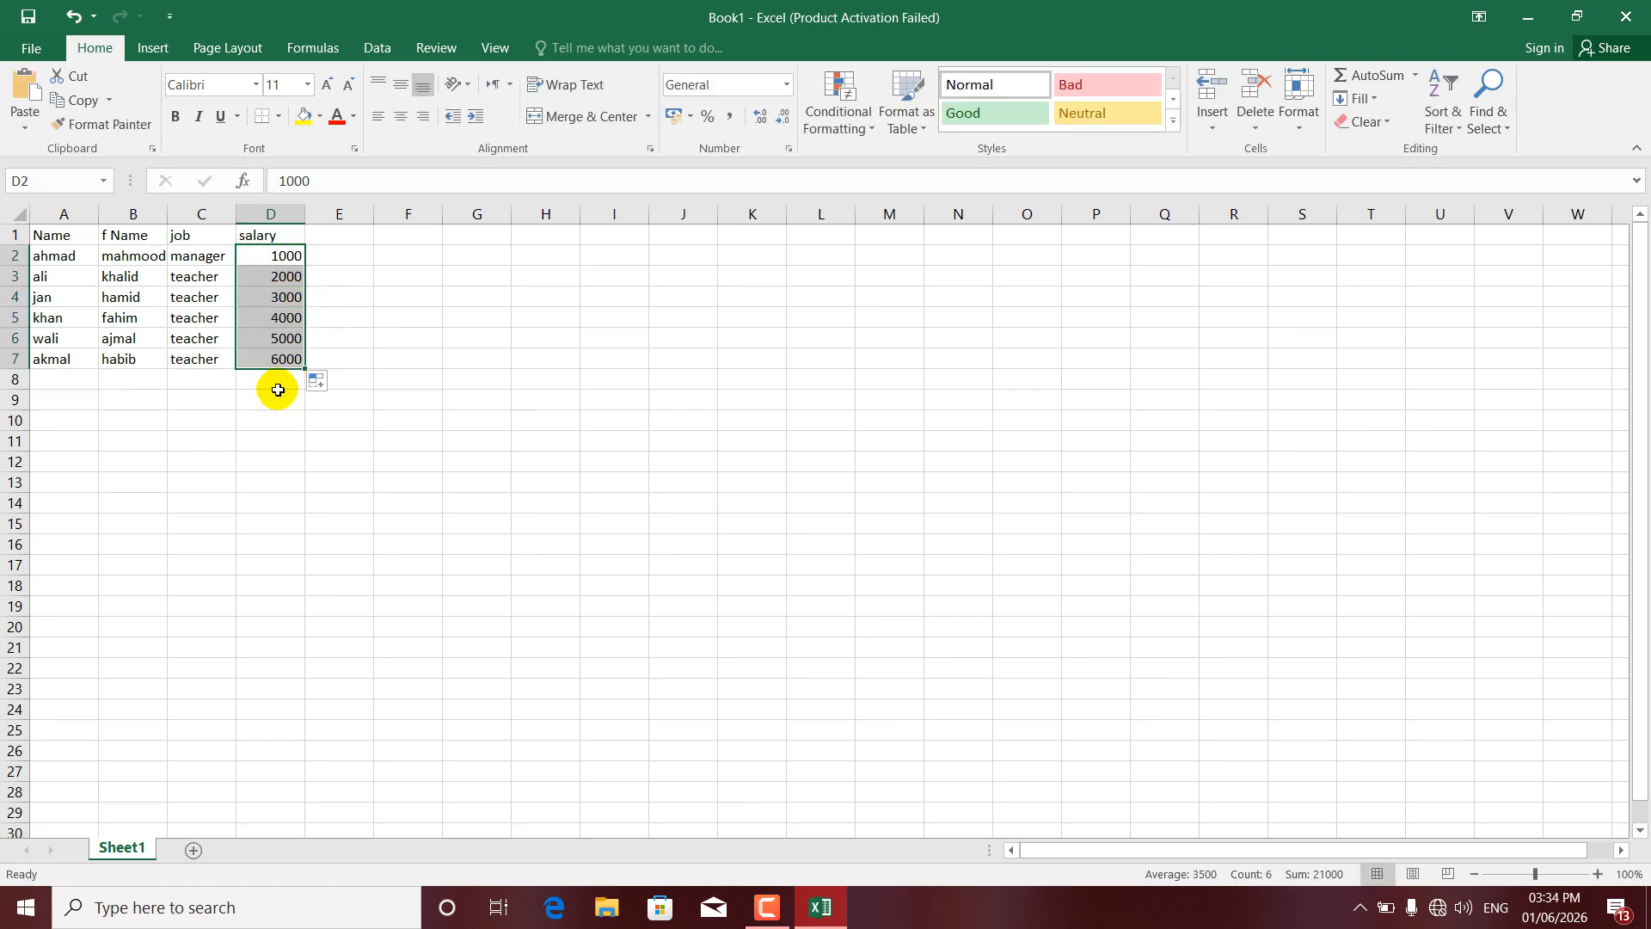
left_click(278, 394)
left_click(277, 379)
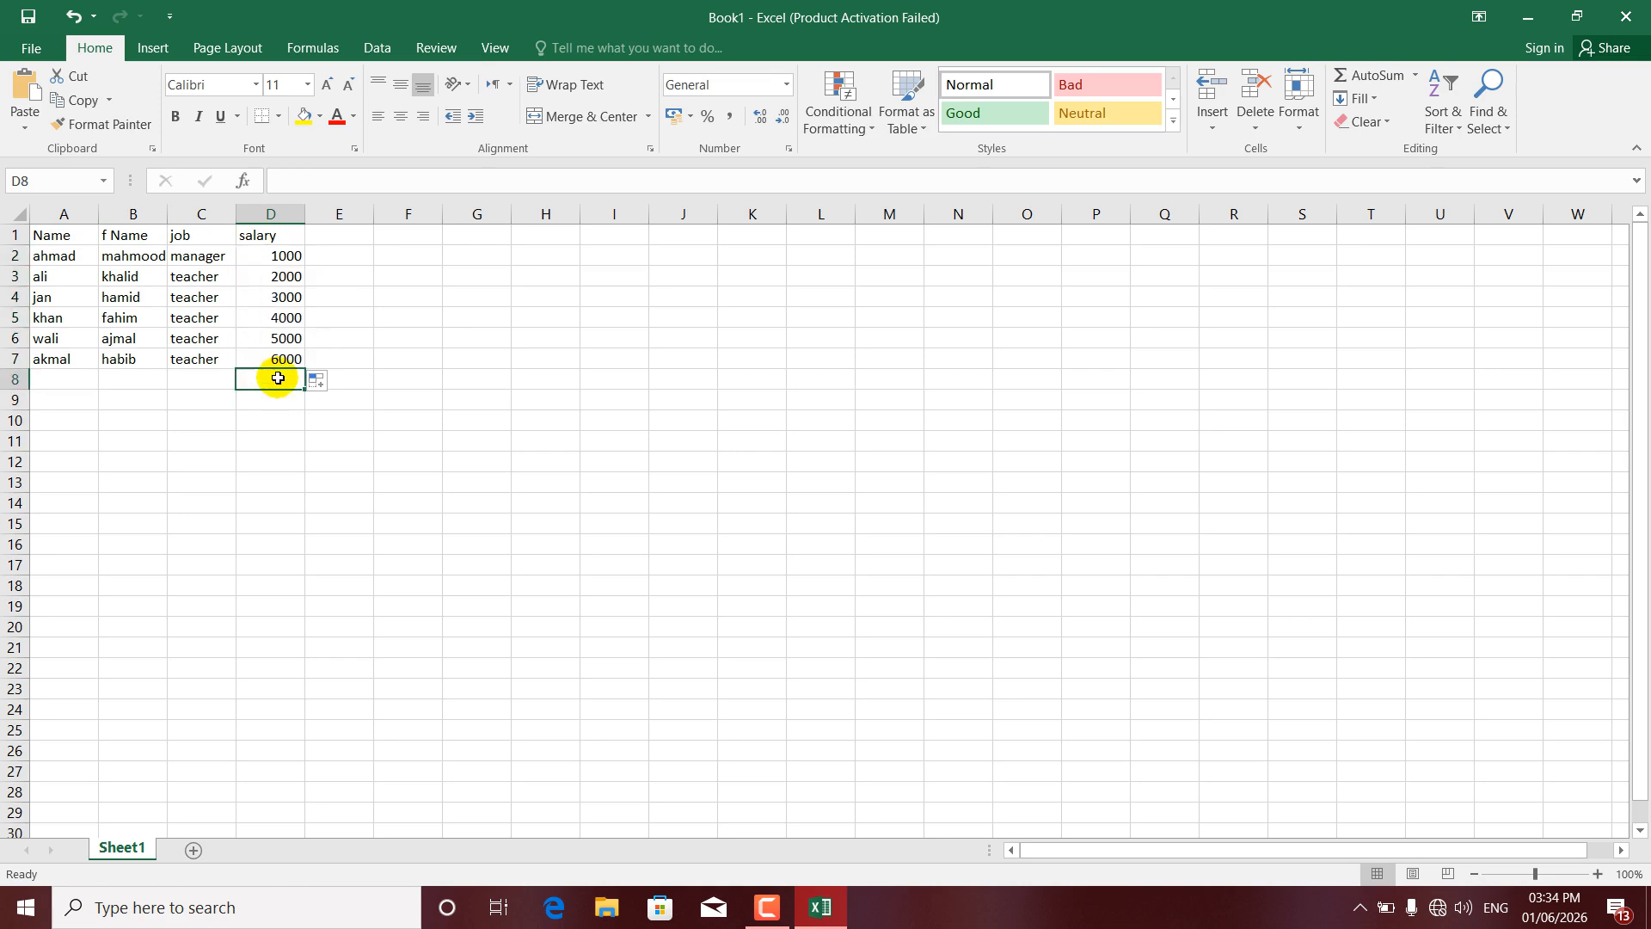
left_click(1371, 77)
left_click(1370, 77)
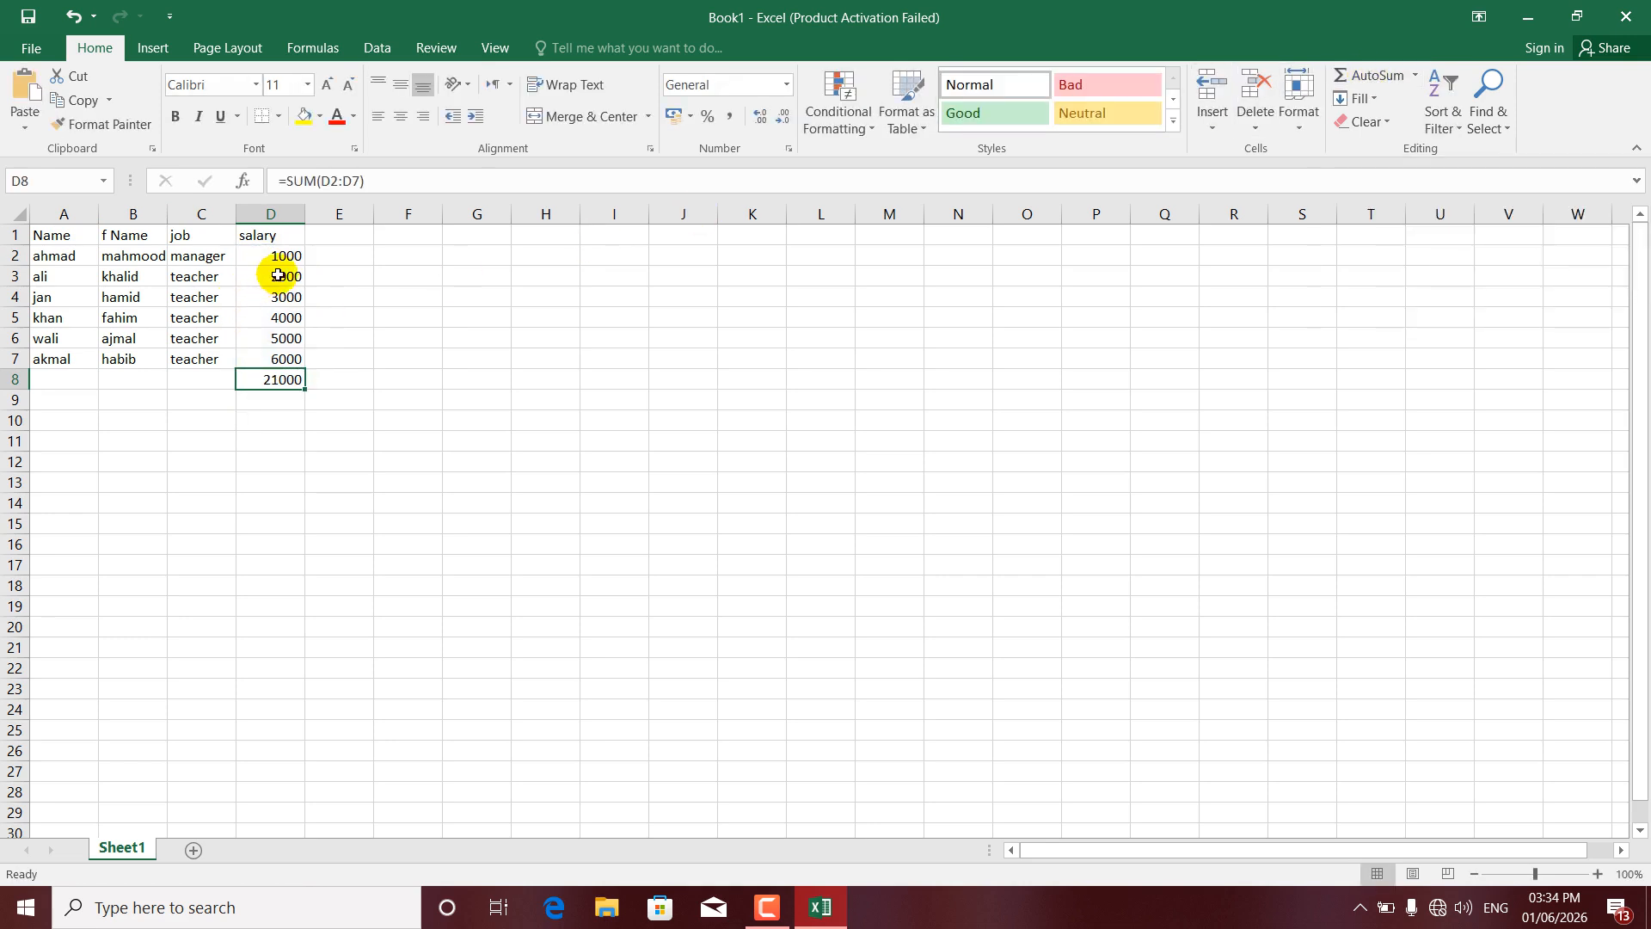
- Apply All Borders to the A1:D8 table and copy it for moving
left_click_drag(54, 234, 293, 391)
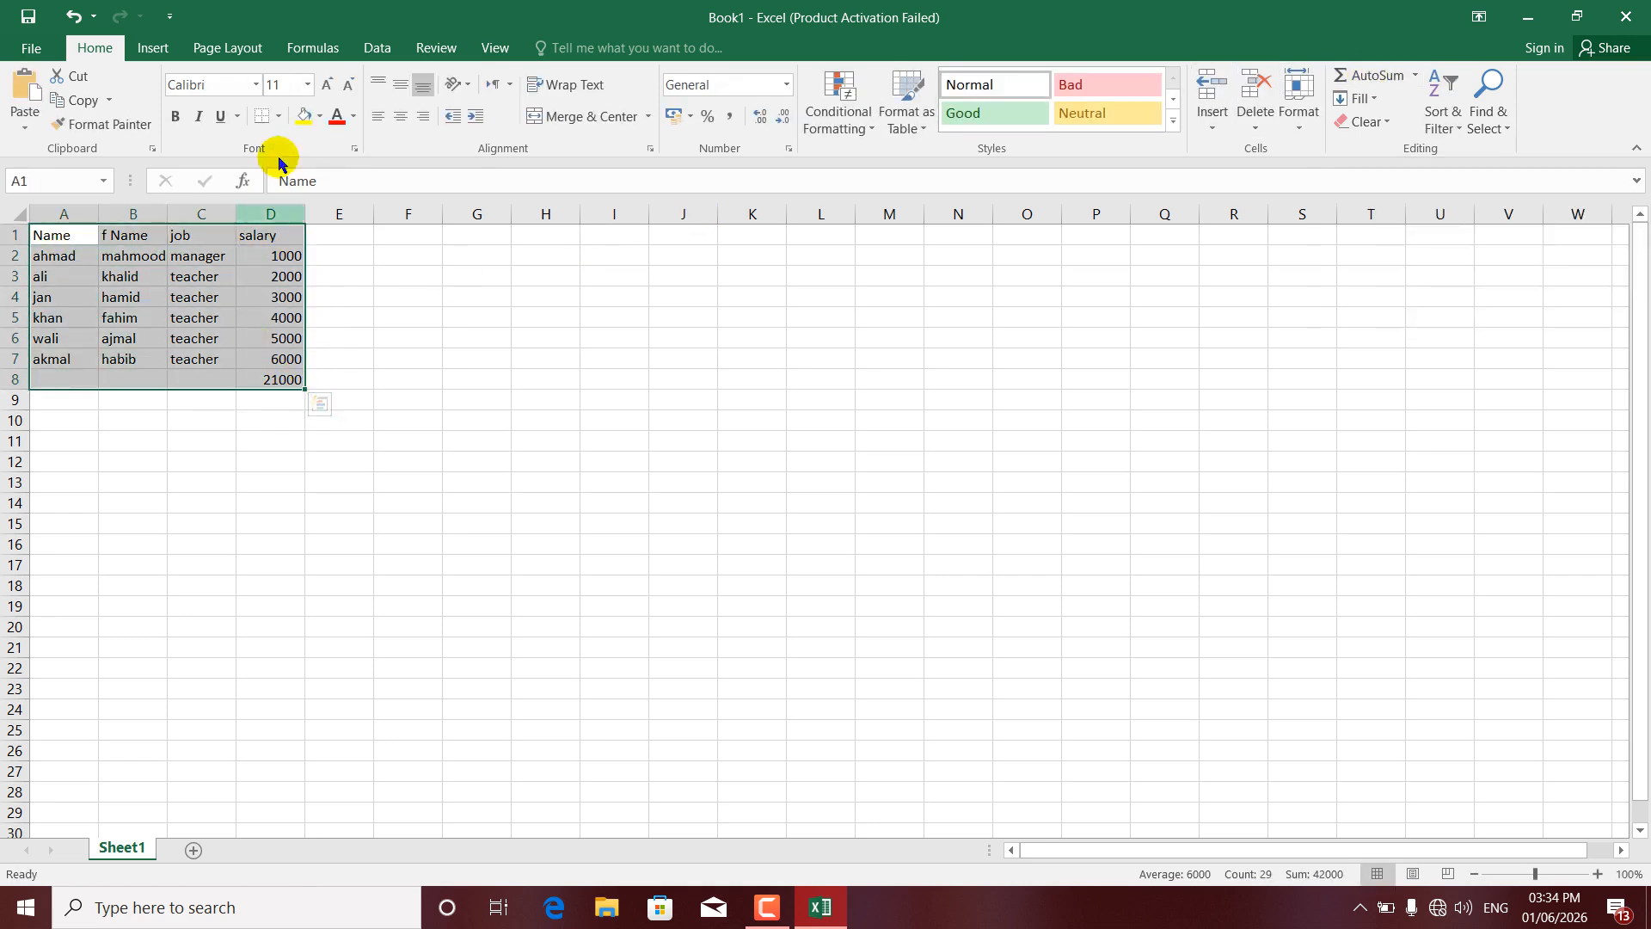
left_click(278, 116)
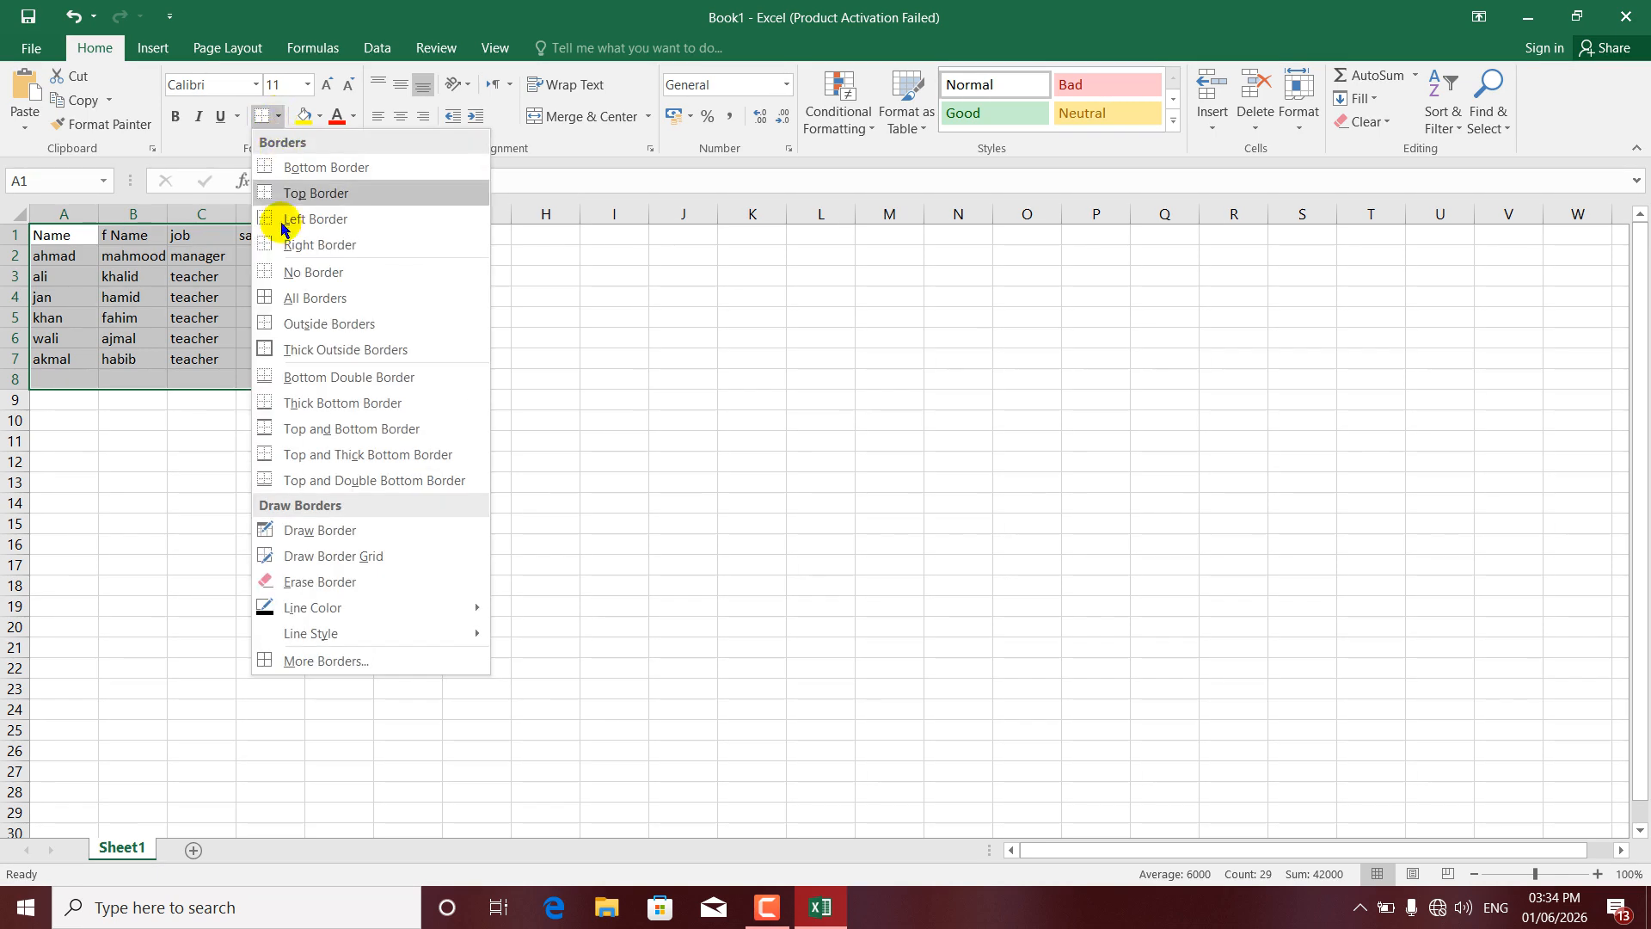
left_click(289, 297)
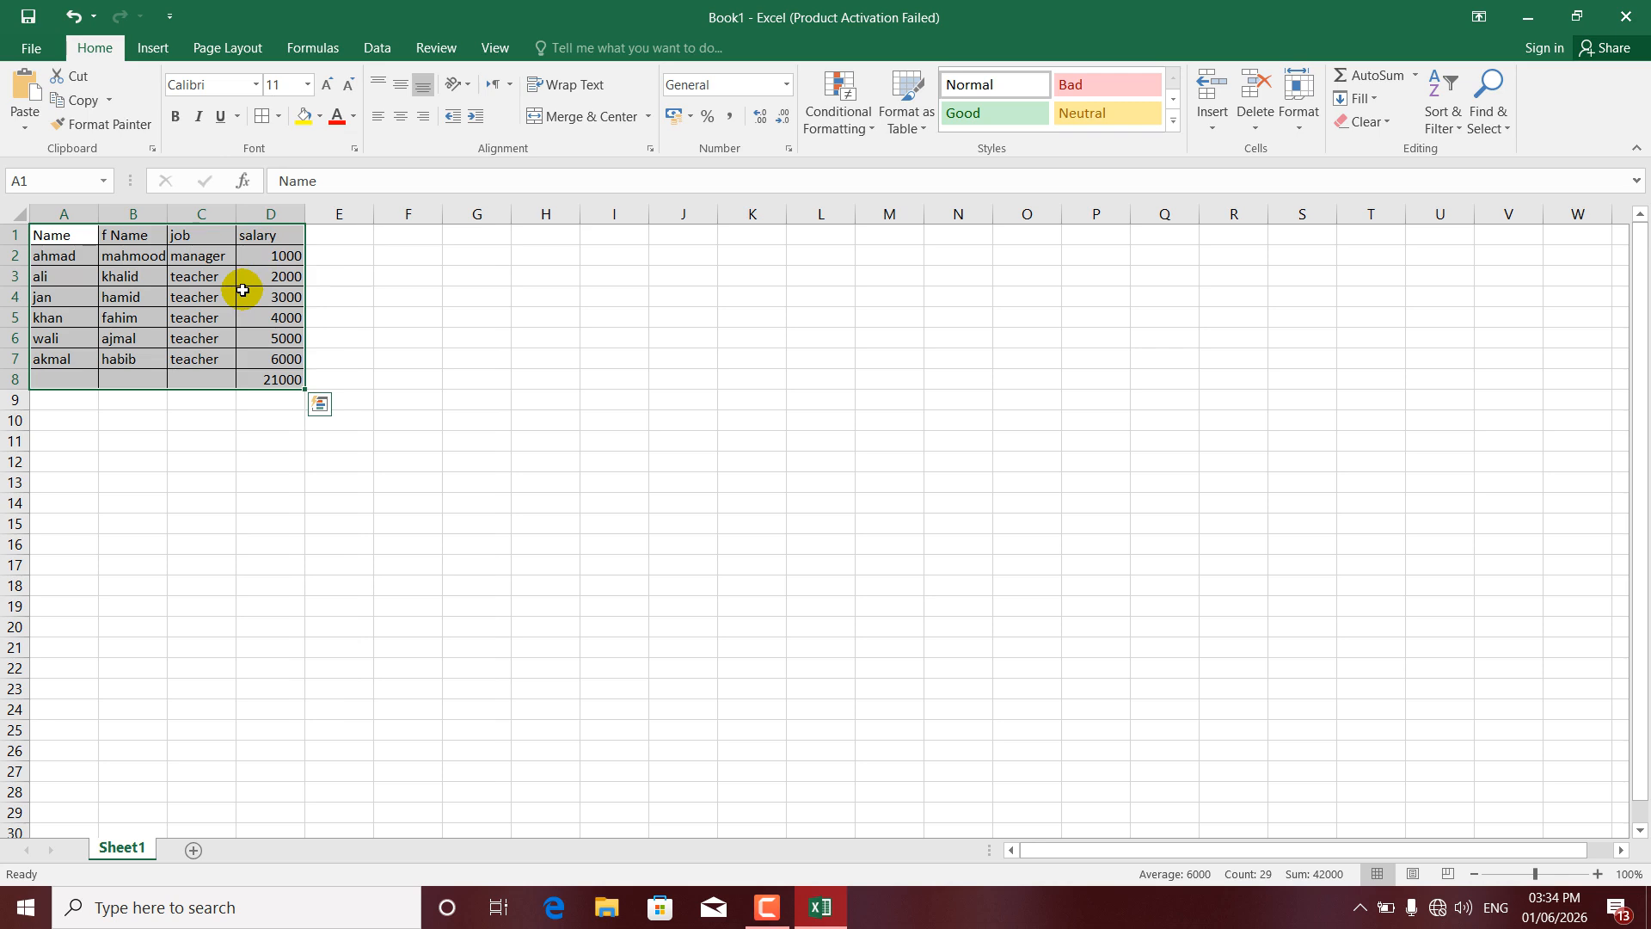
key("ctrl+c")
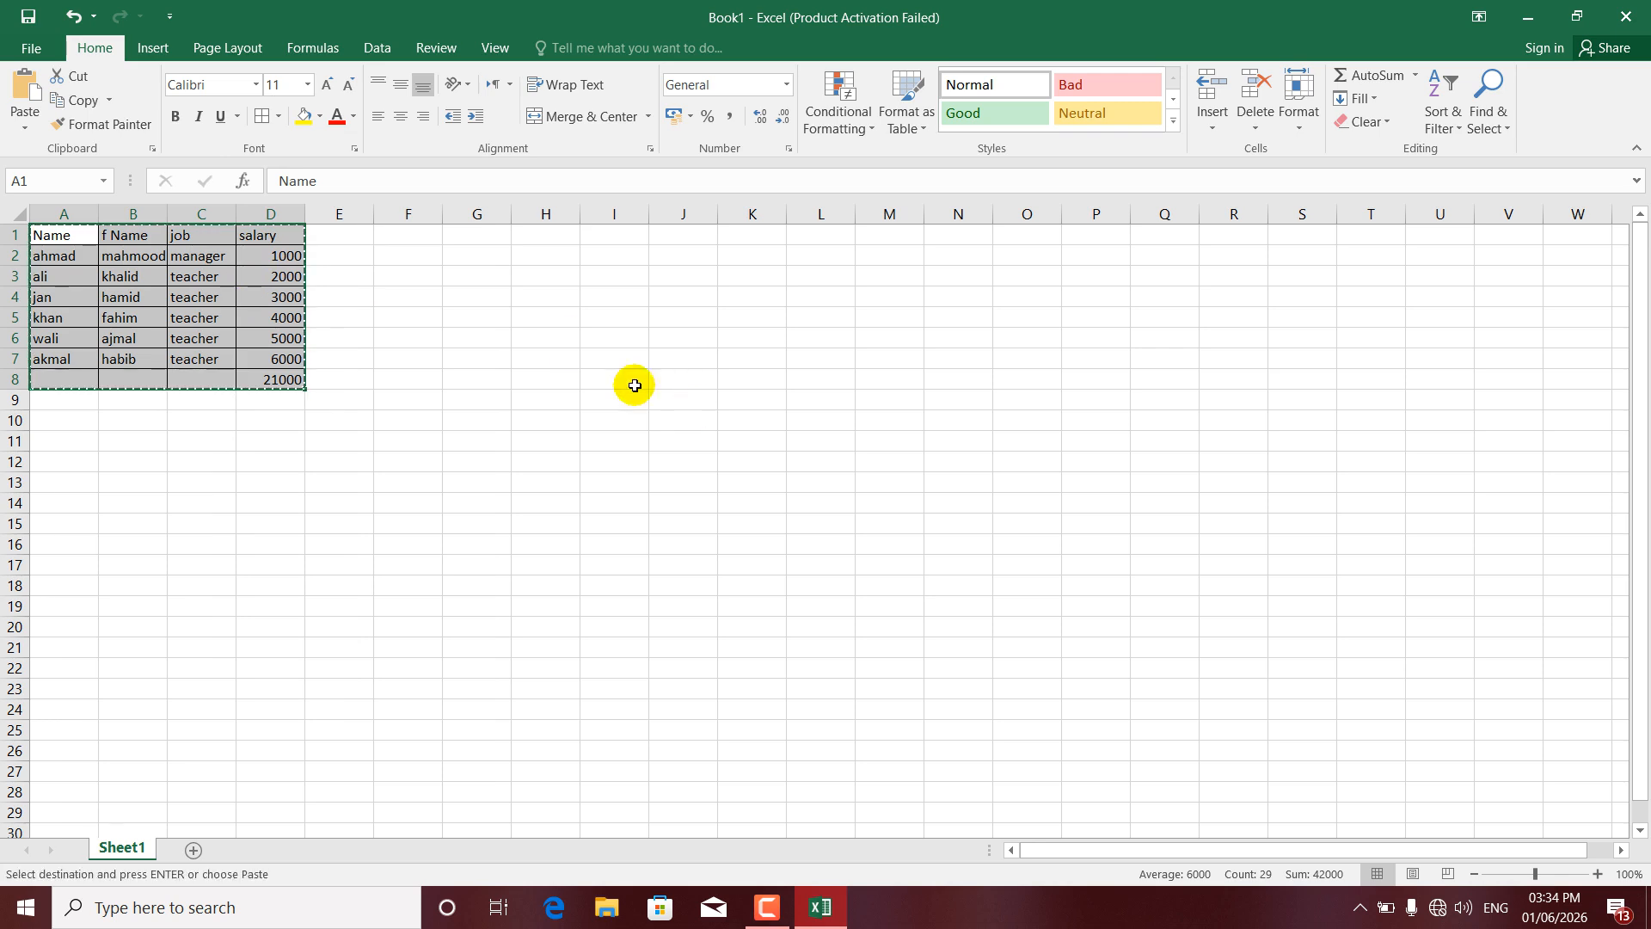
- Paste the table at I7 and make its header row bold at 14 point
left_click(625, 362)
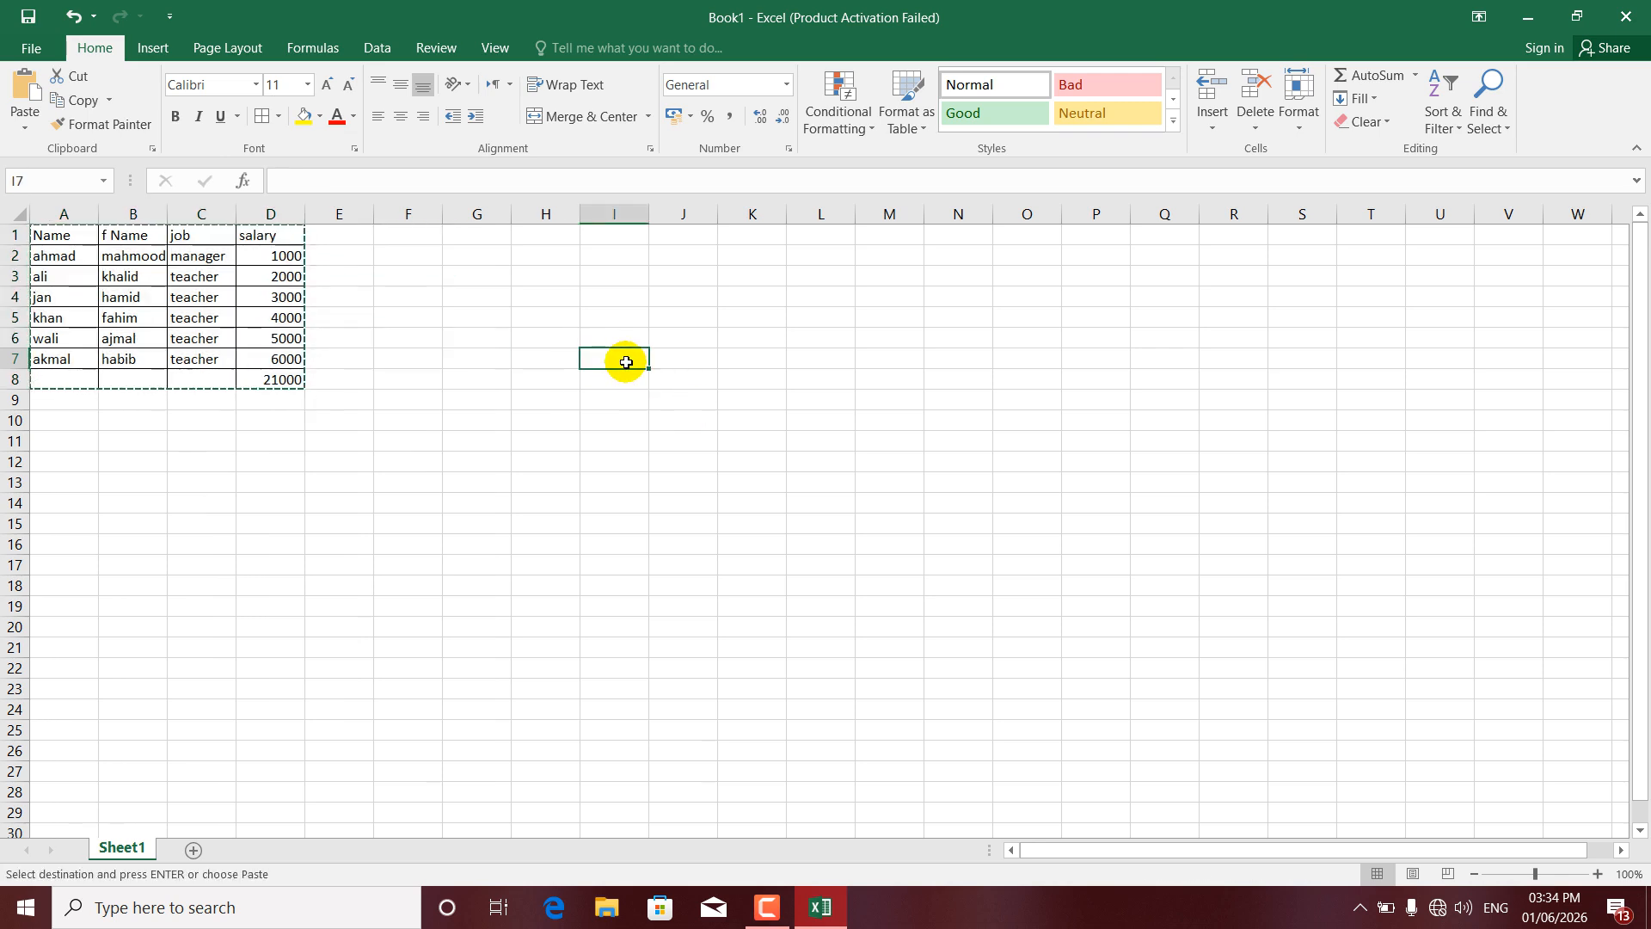
key("ctrl+v")
left_click_drag(625, 357, 804, 361)
left_click(175, 116)
left_click(332, 85)
left_click(331, 84)
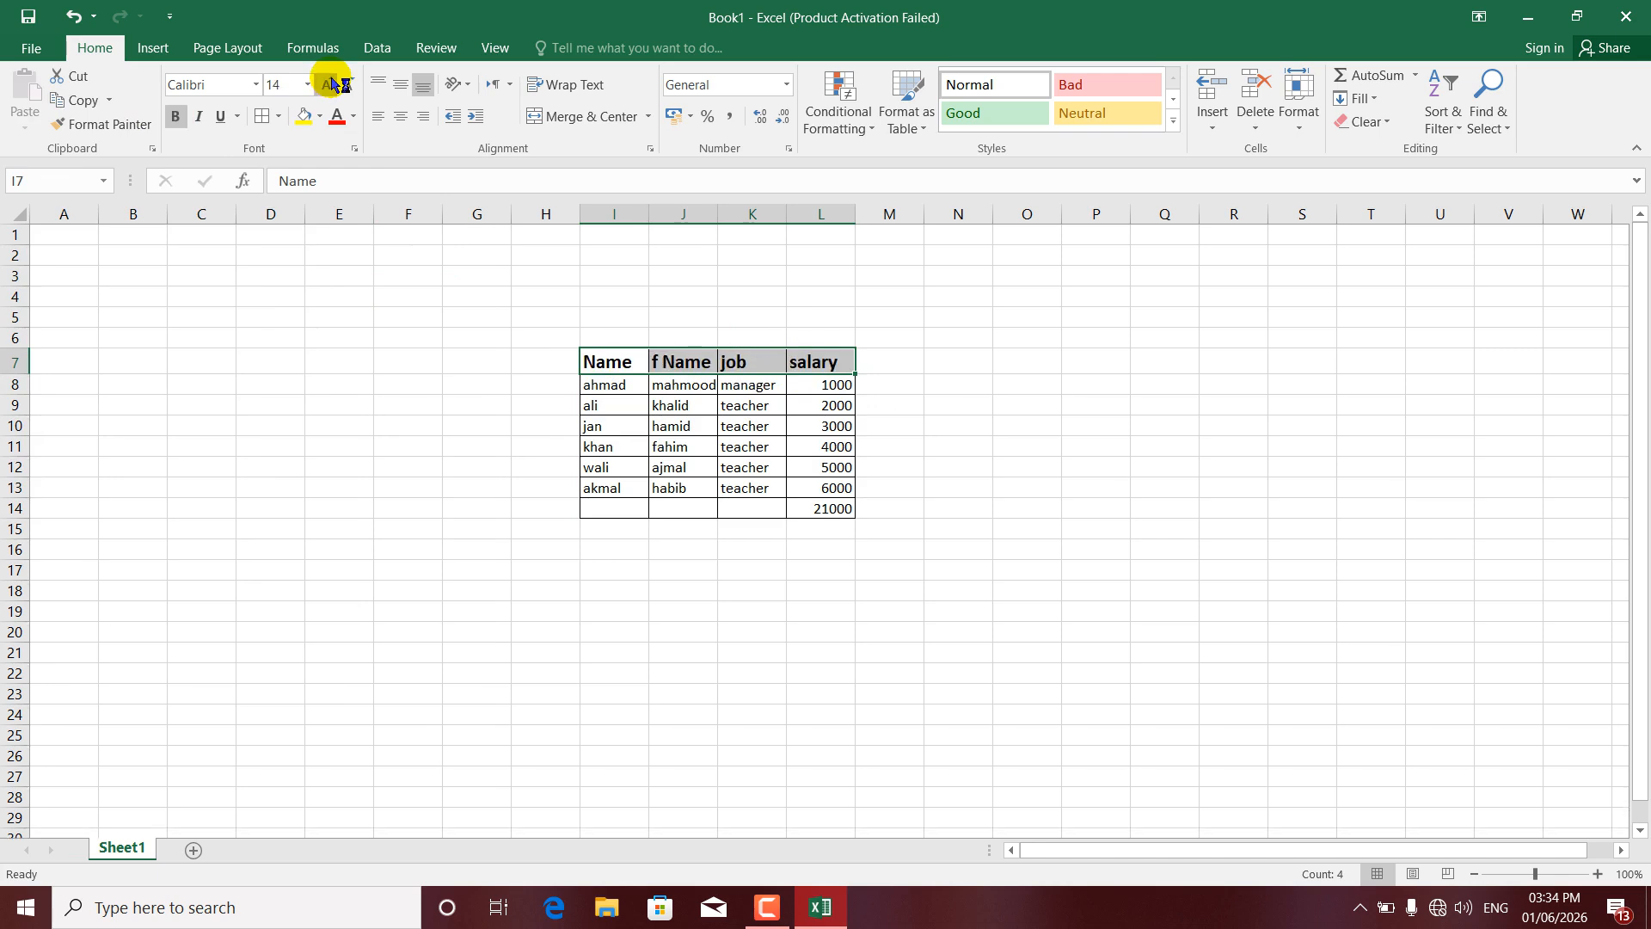
- Fill the whole table I7:L14 with Orange, Accent 2, Lighter 60%
left_click_drag(616, 361, 834, 506)
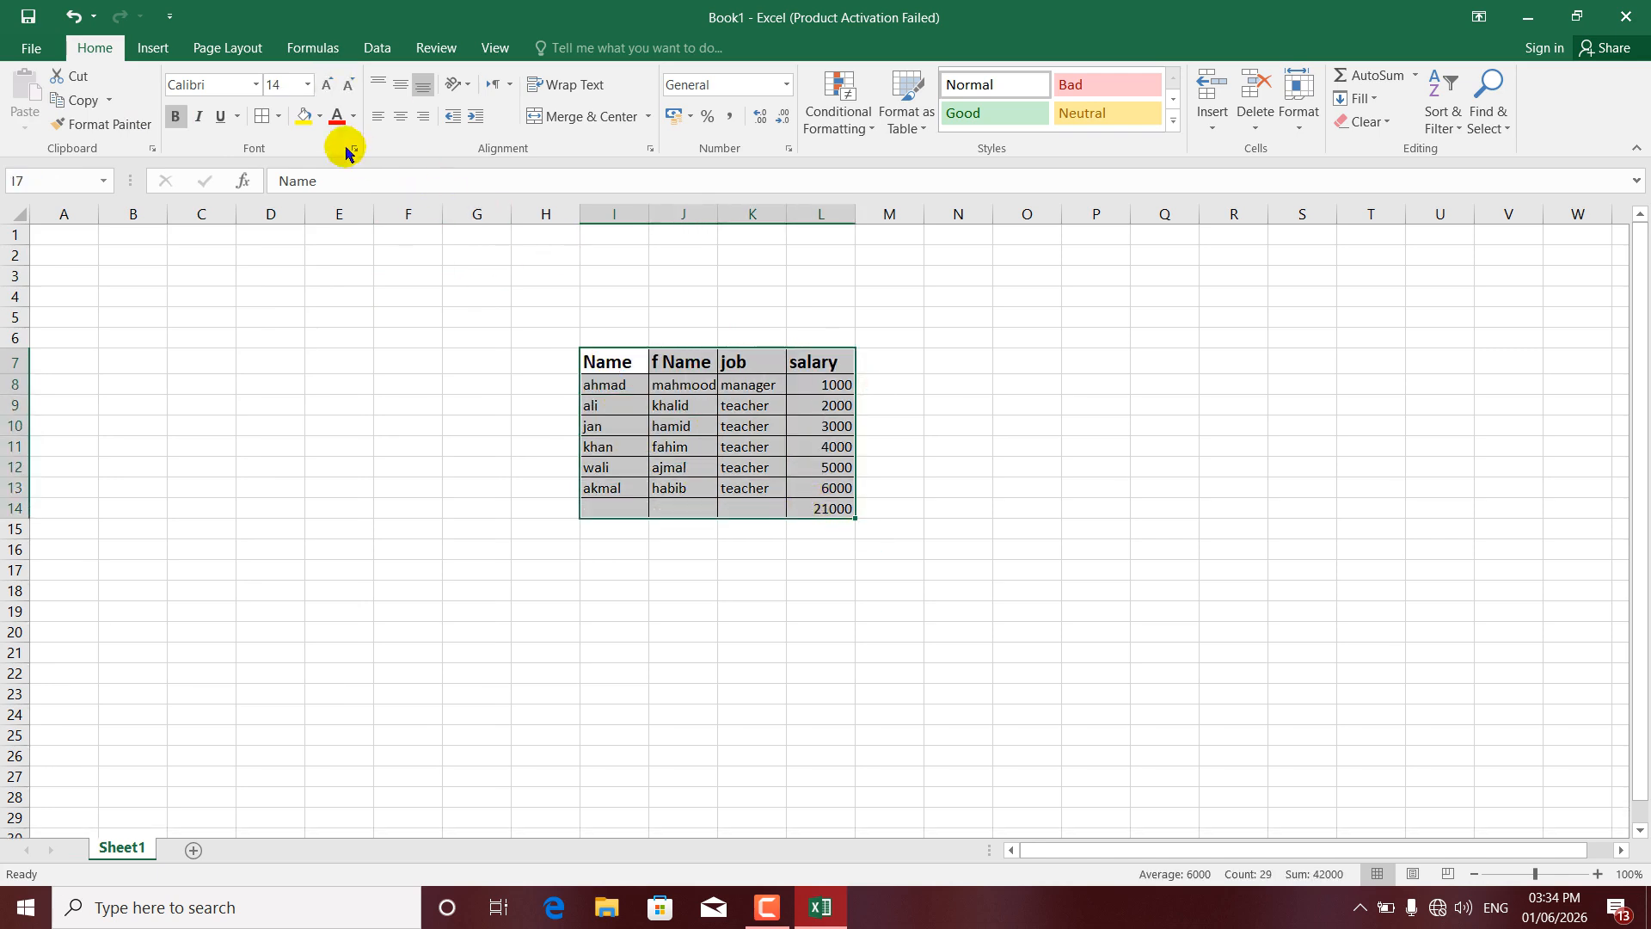
left_click(321, 118)
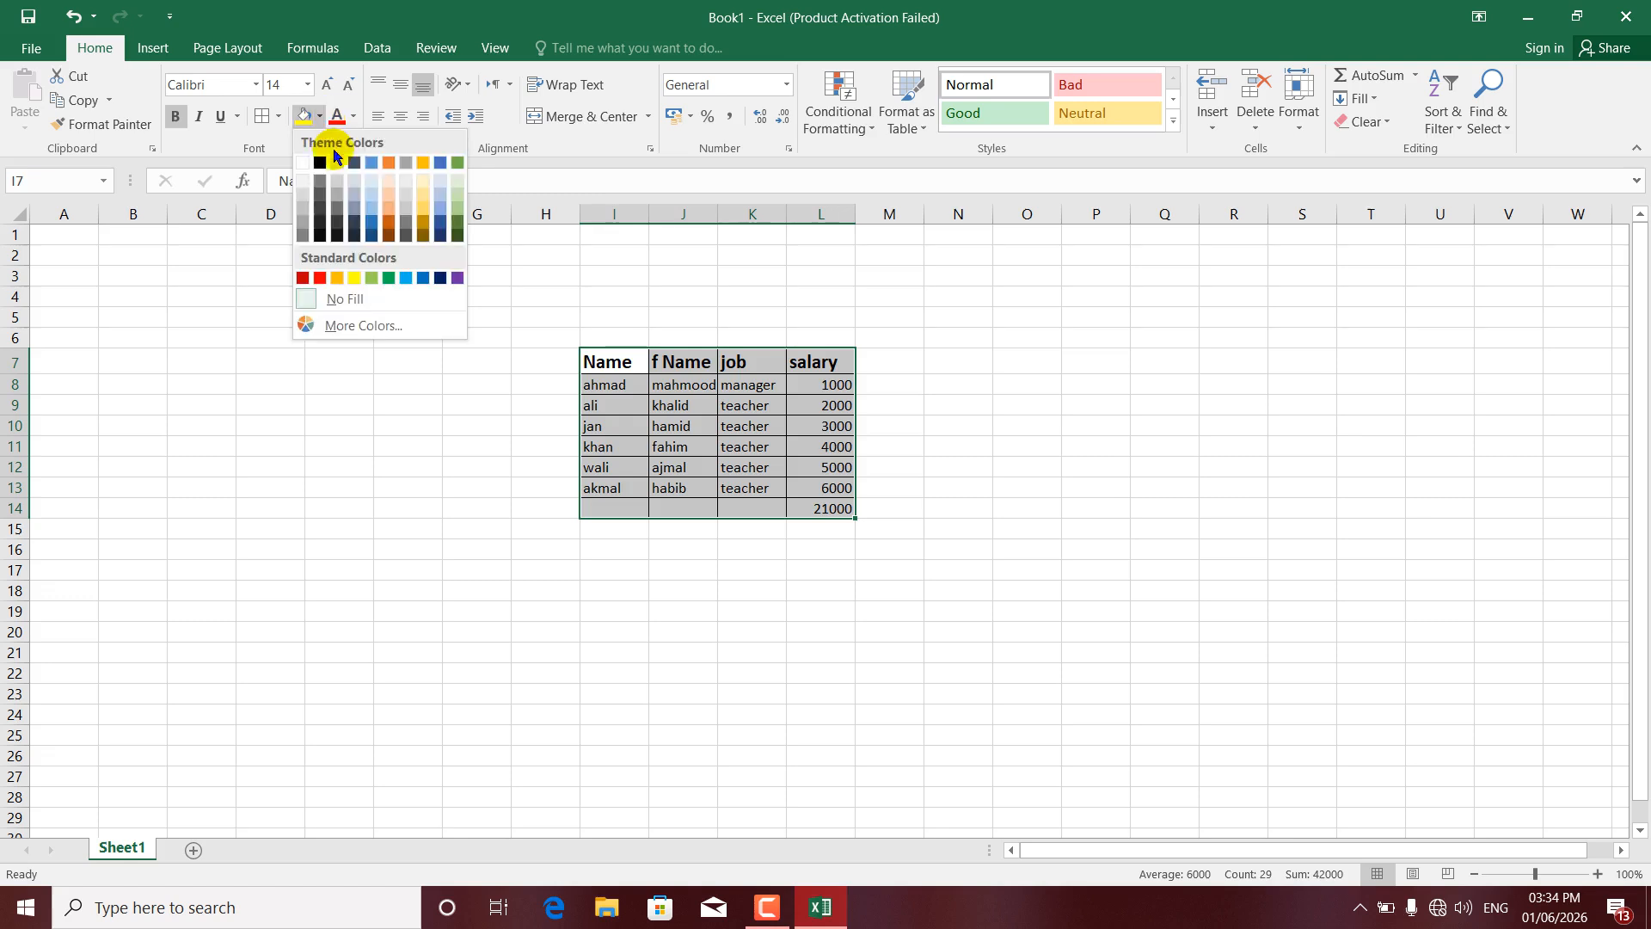
left_click(385, 192)
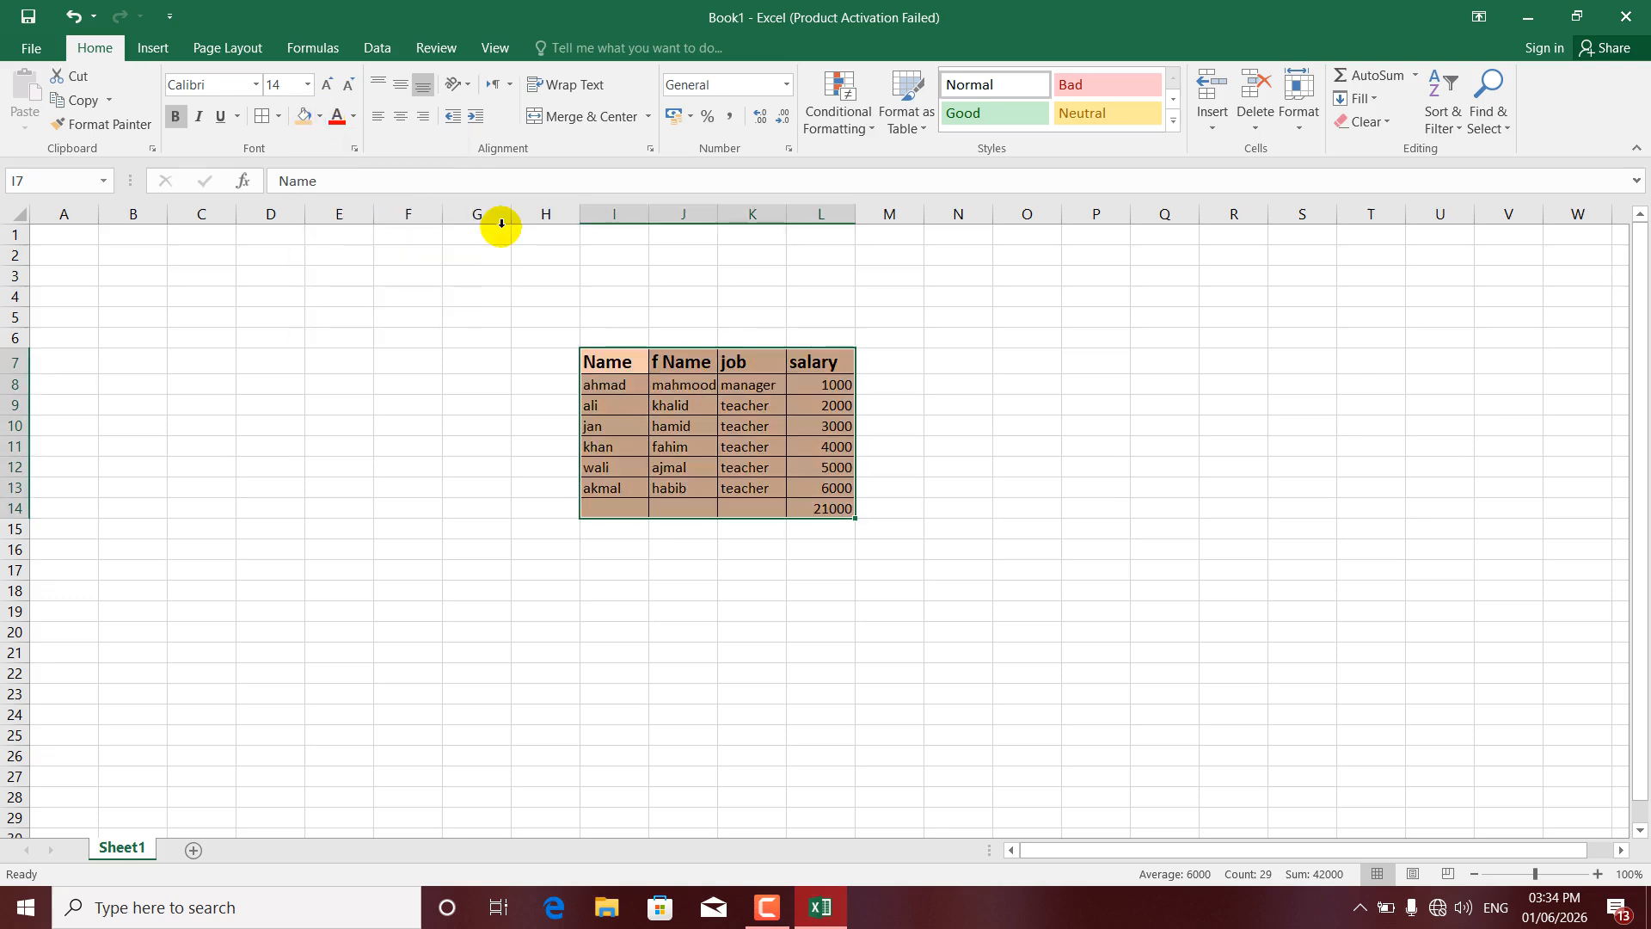
left_click(732, 418)
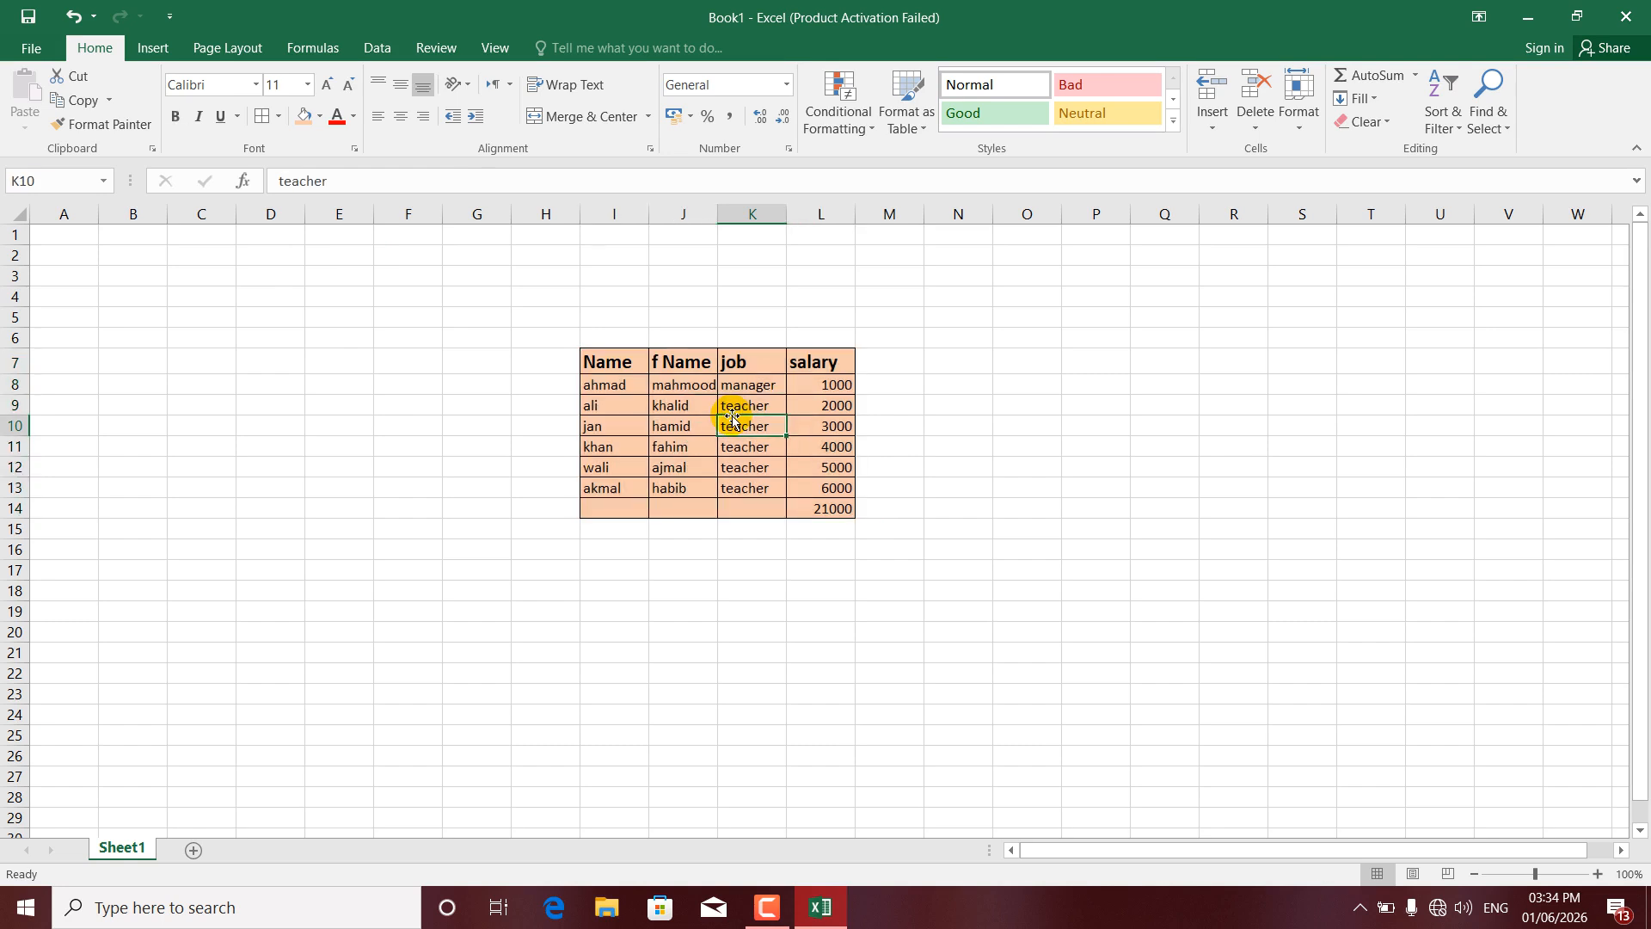
left_click(681, 382)
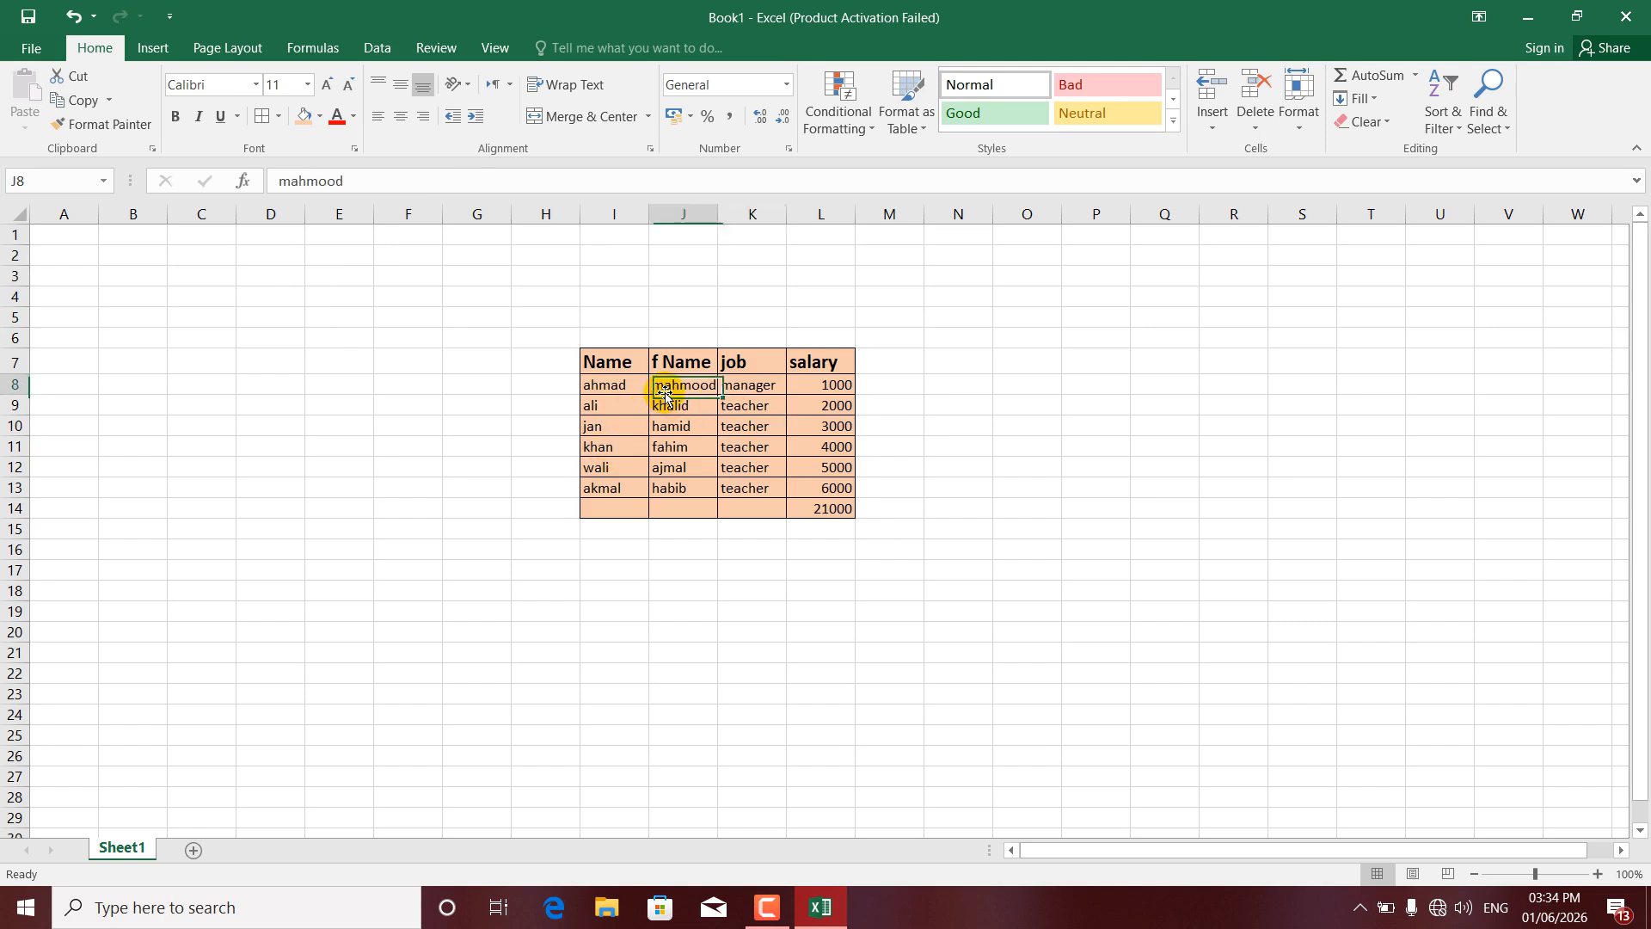
left_click(679, 360)
left_click_drag(609, 359, 801, 359)
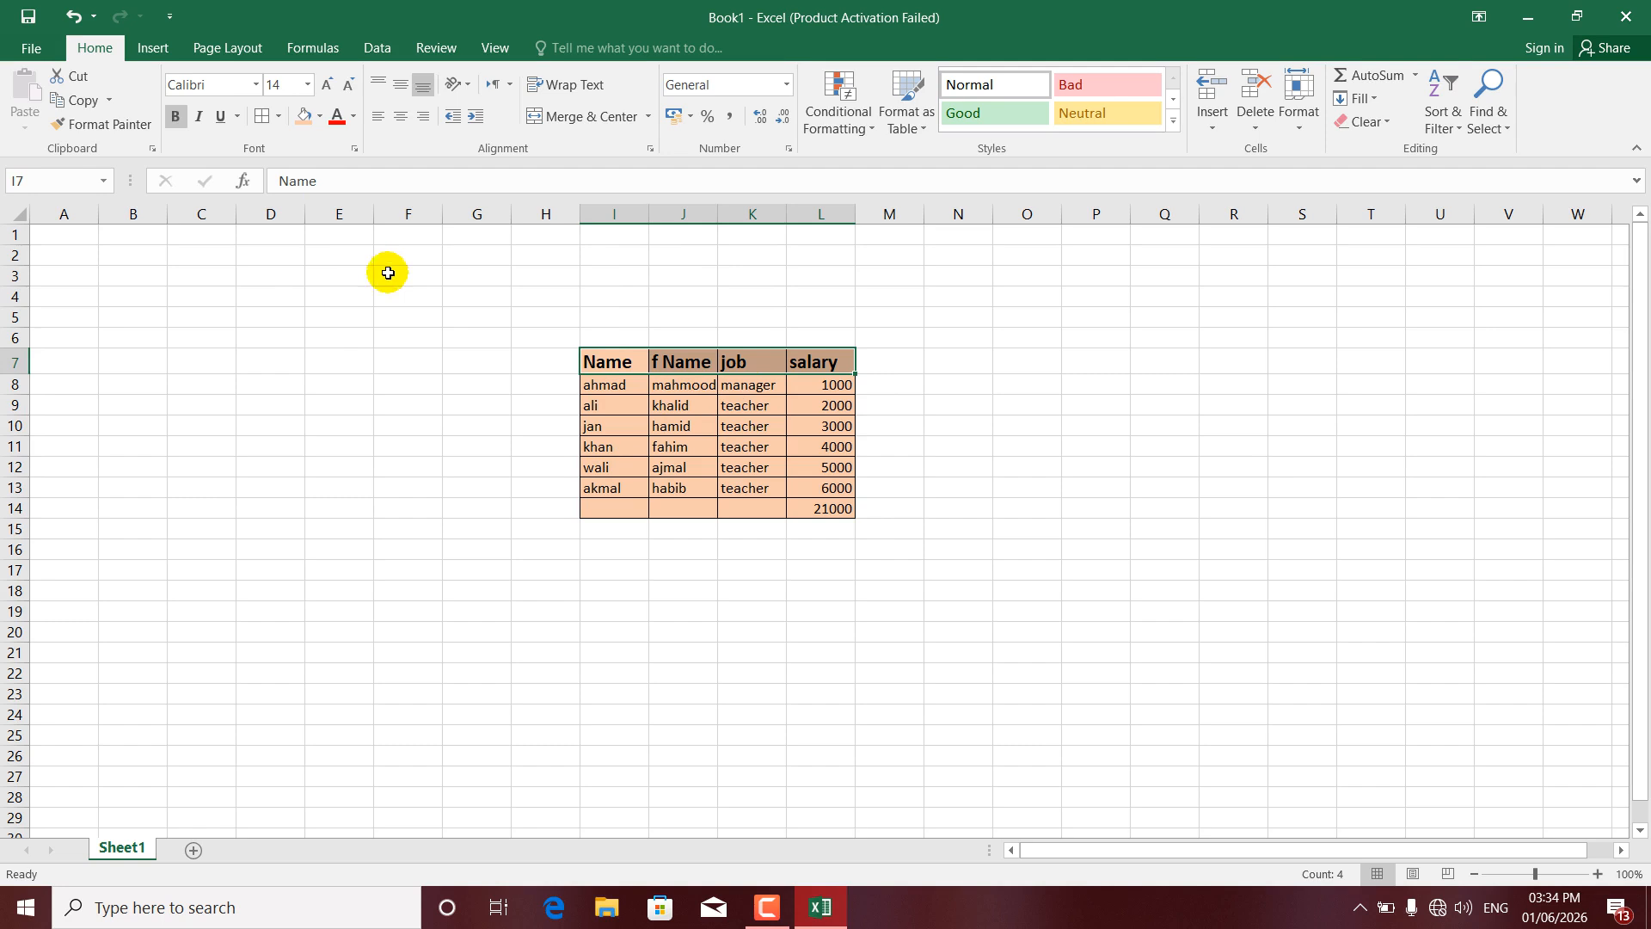
left_click(83, 104)
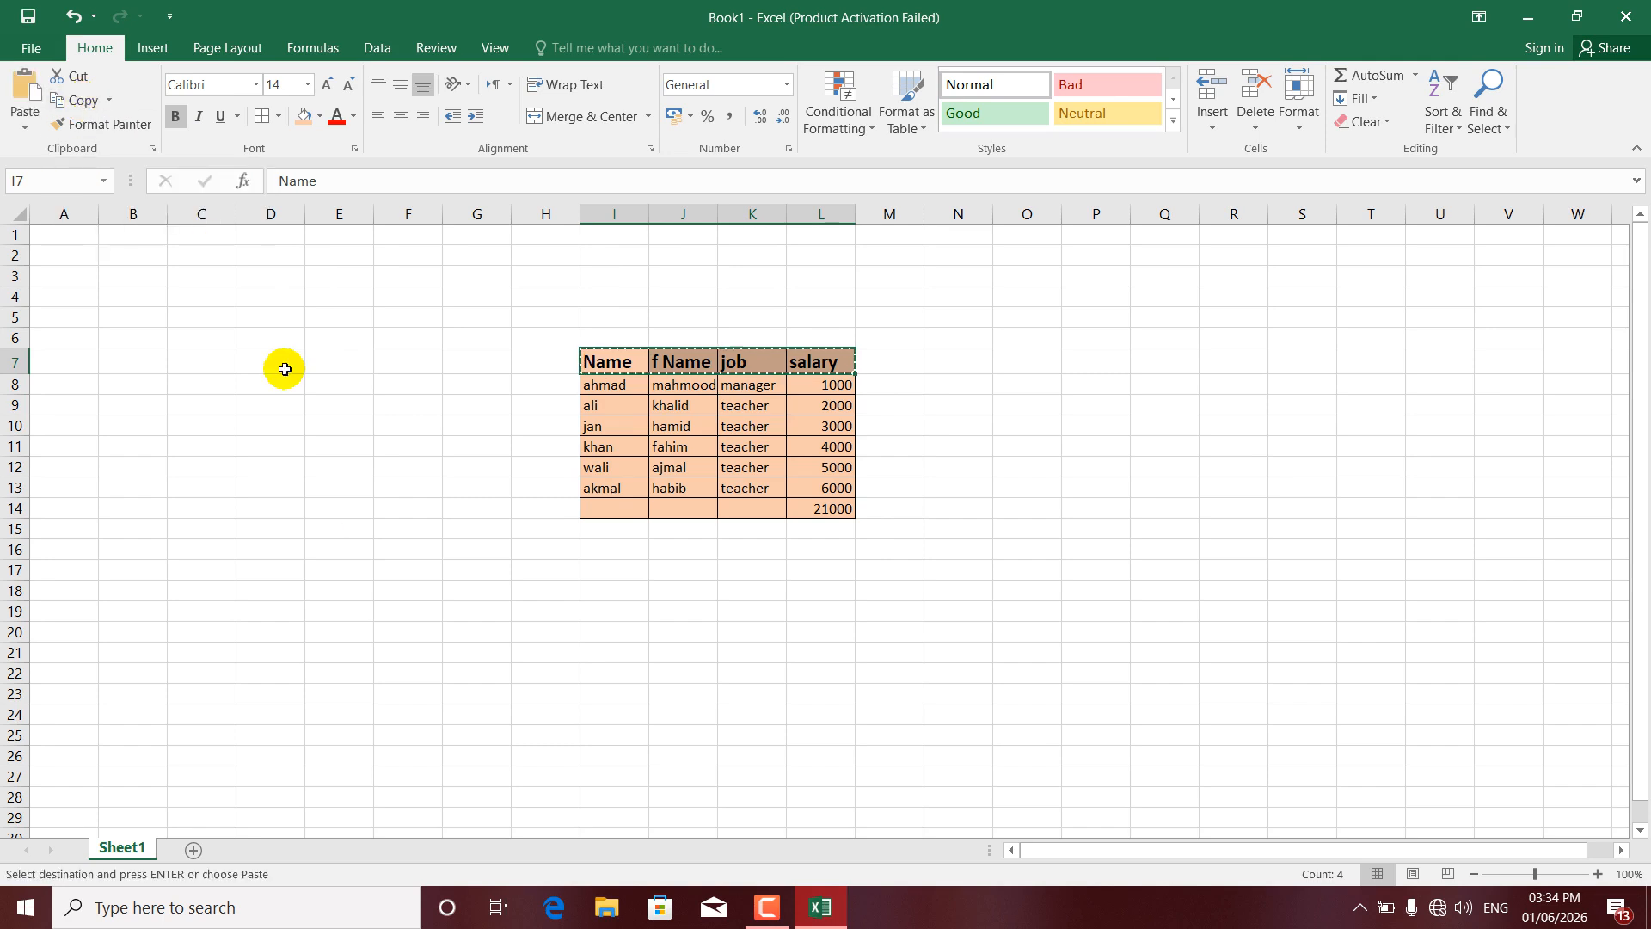
left_click(272, 509)
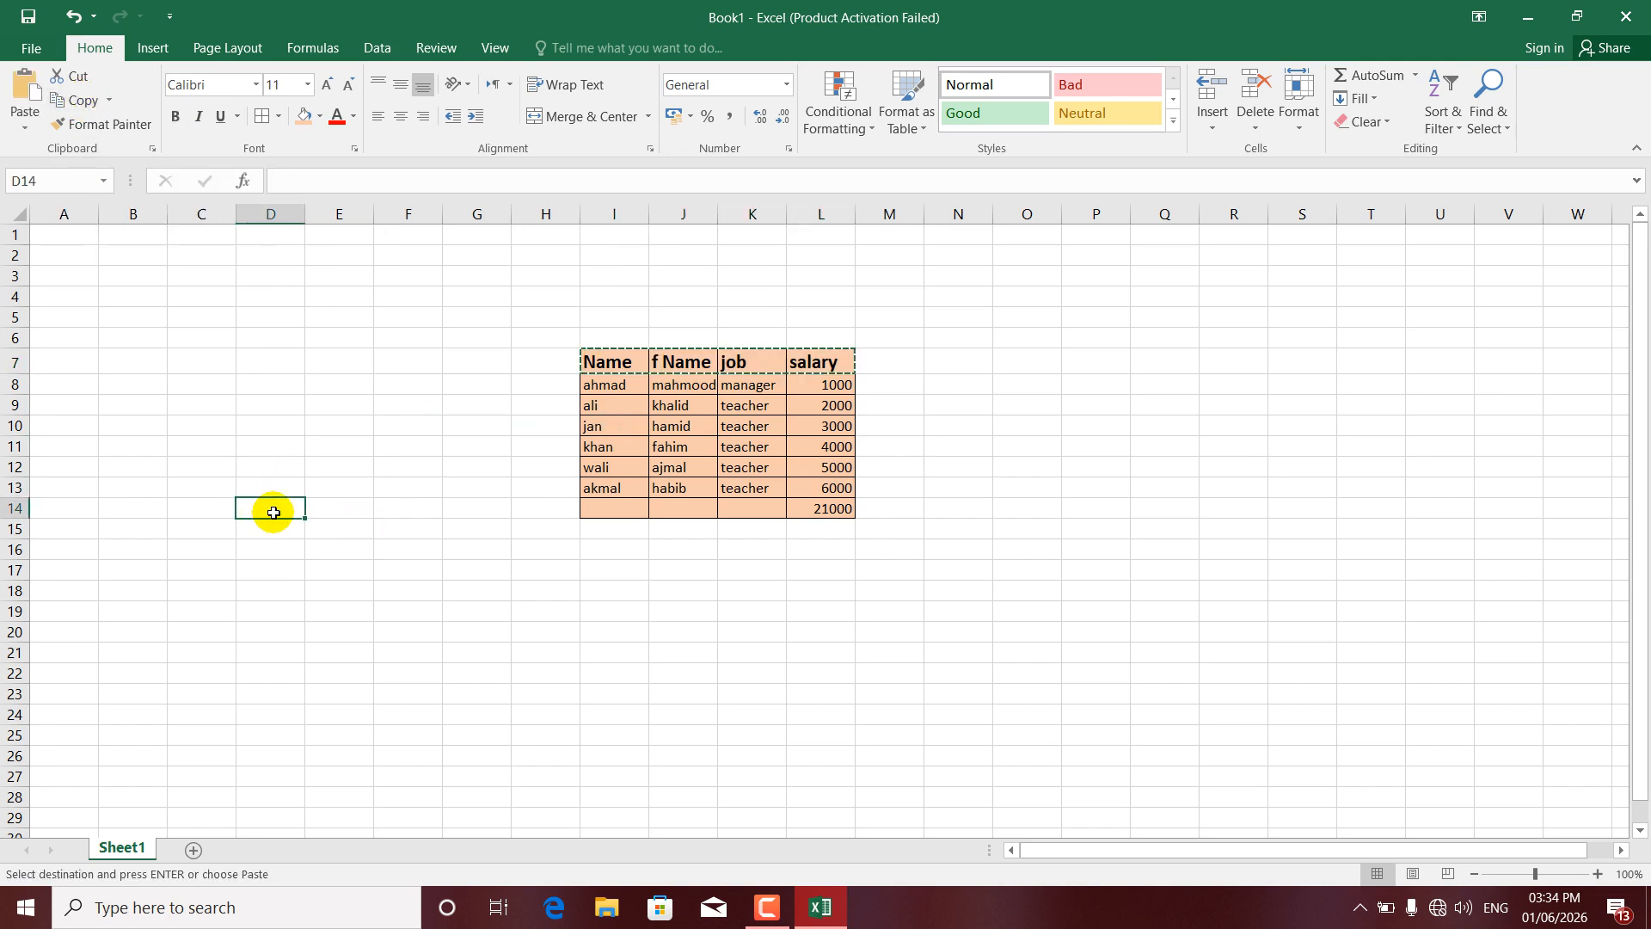
left_click(22, 90)
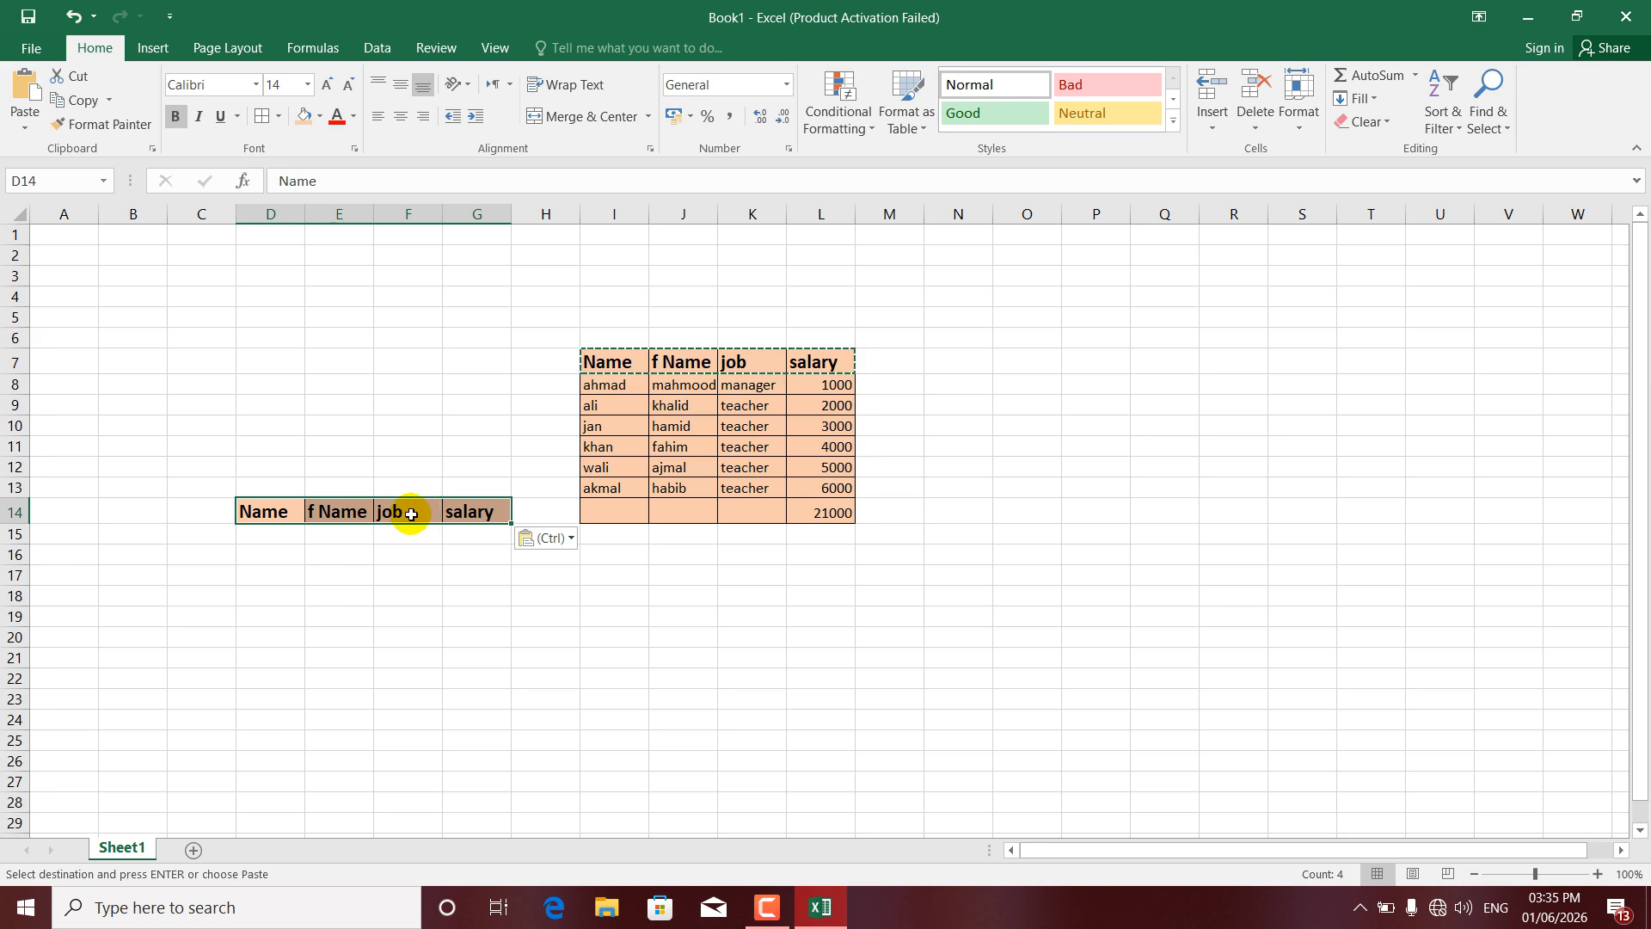
key("ctrl+z")
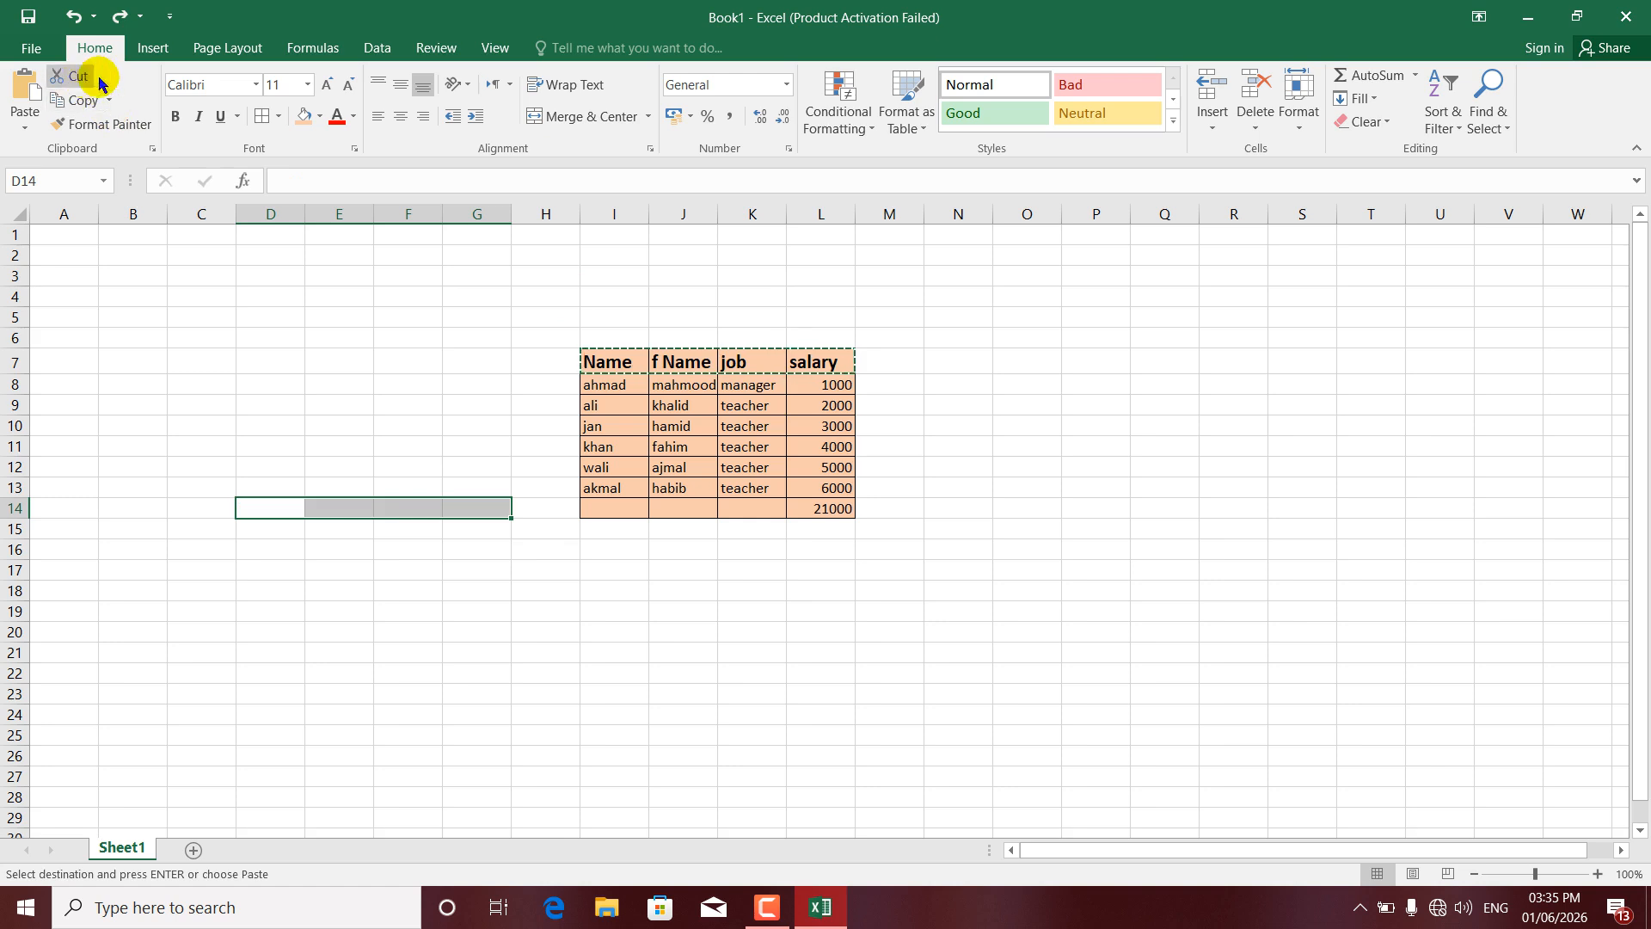
left_click_drag(638, 406, 793, 399)
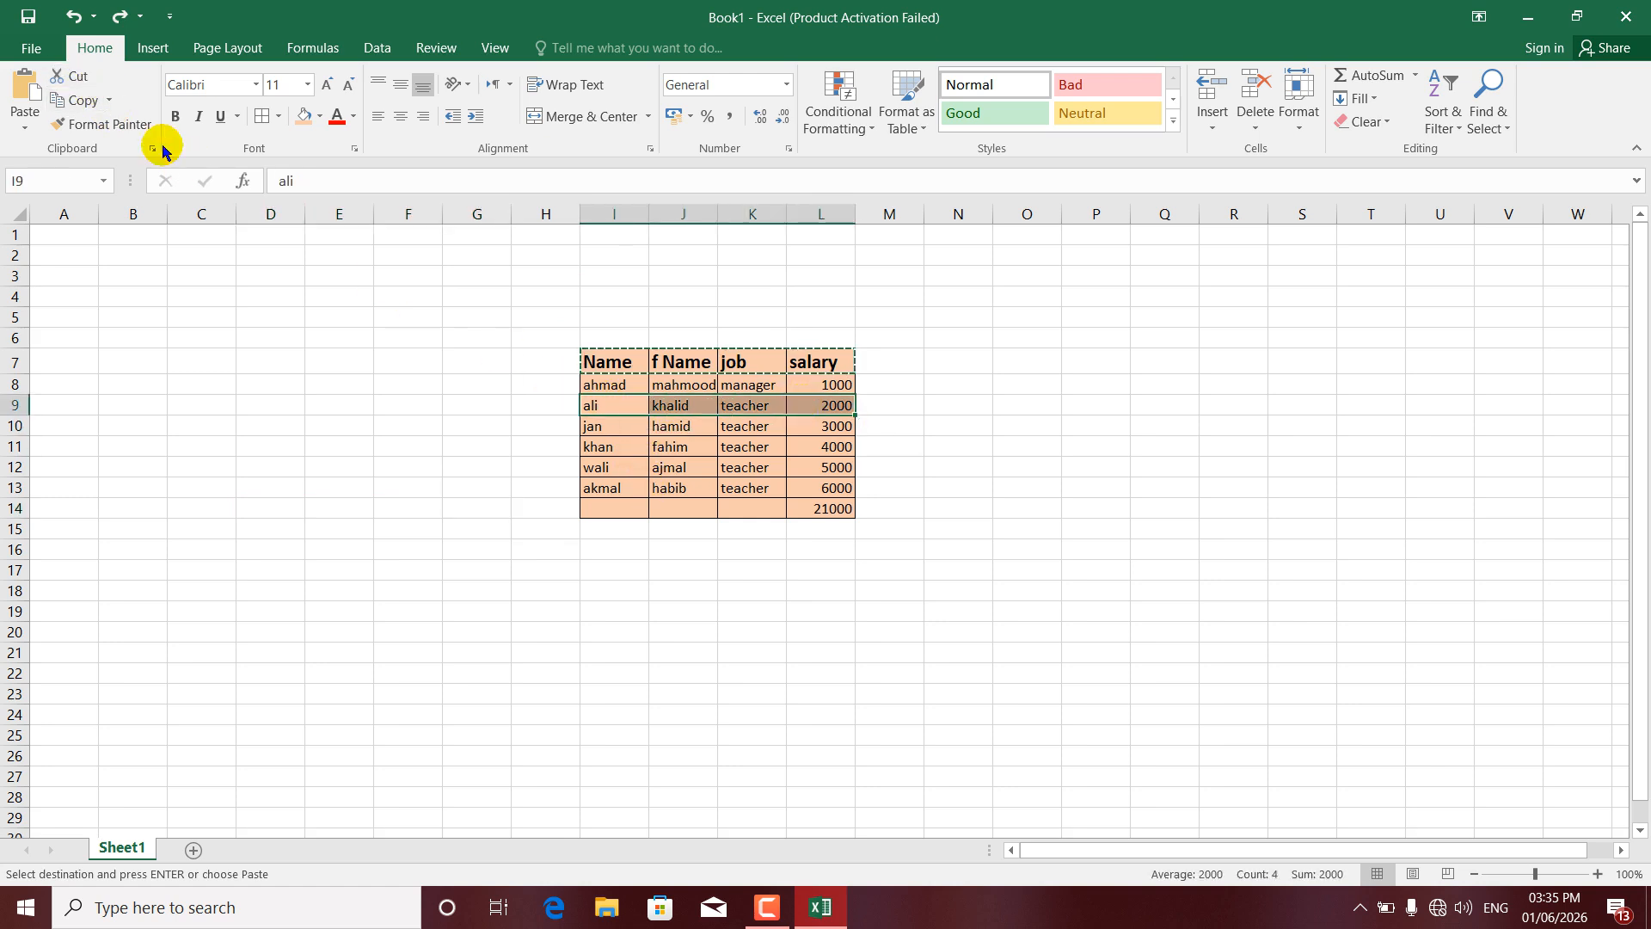
left_click(76, 82)
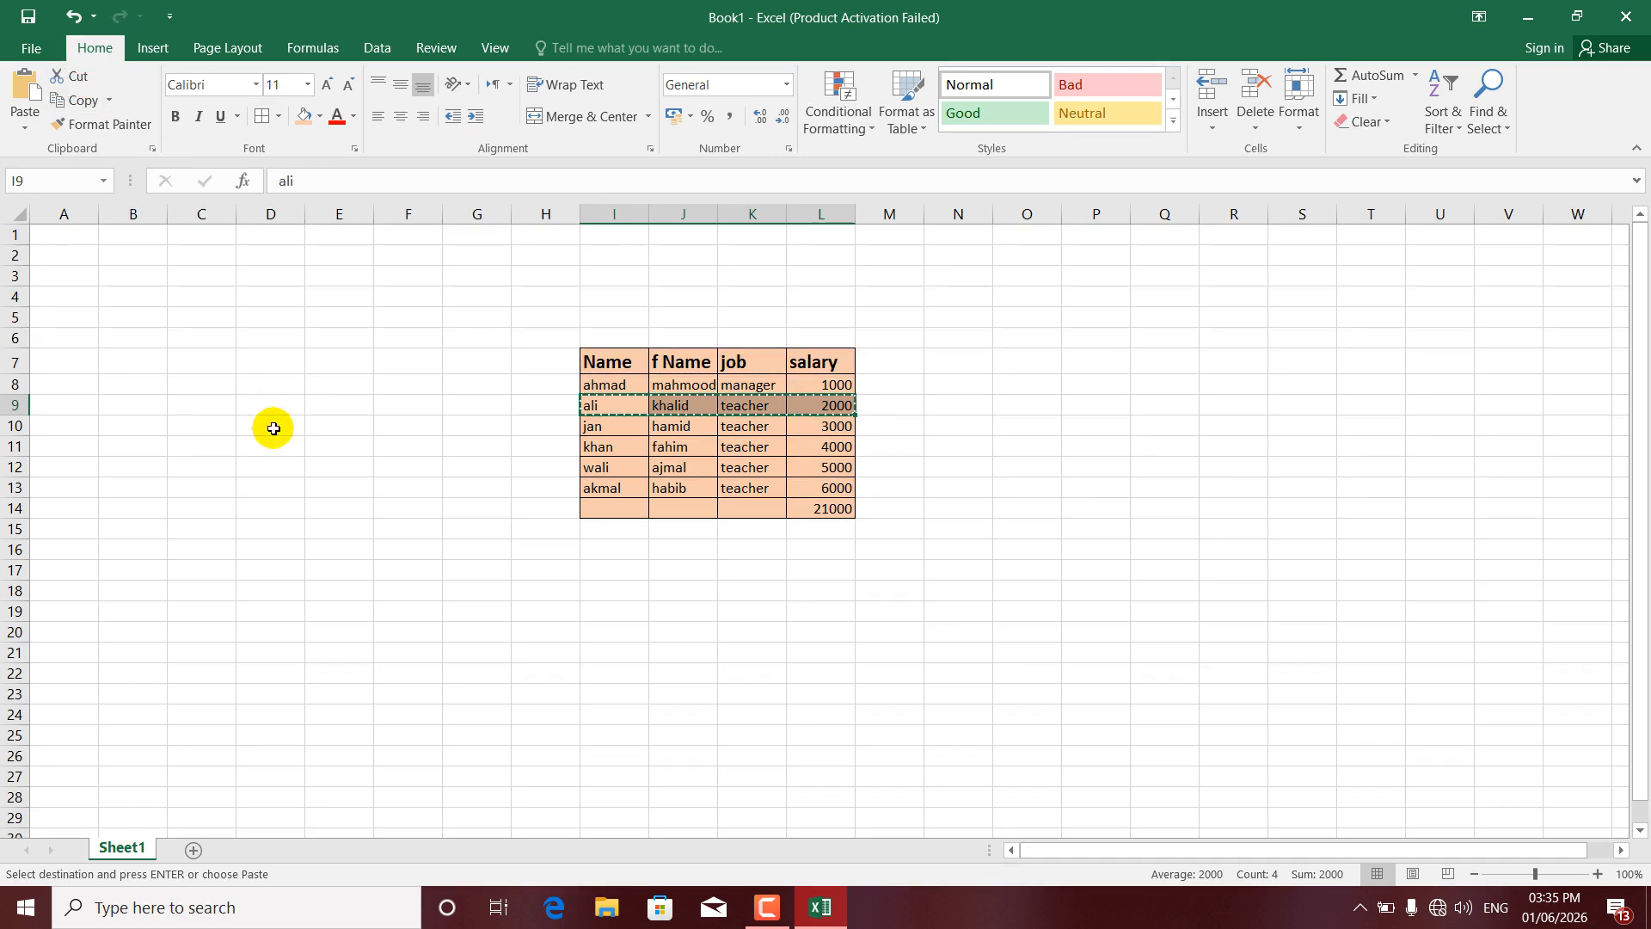
left_click(262, 564)
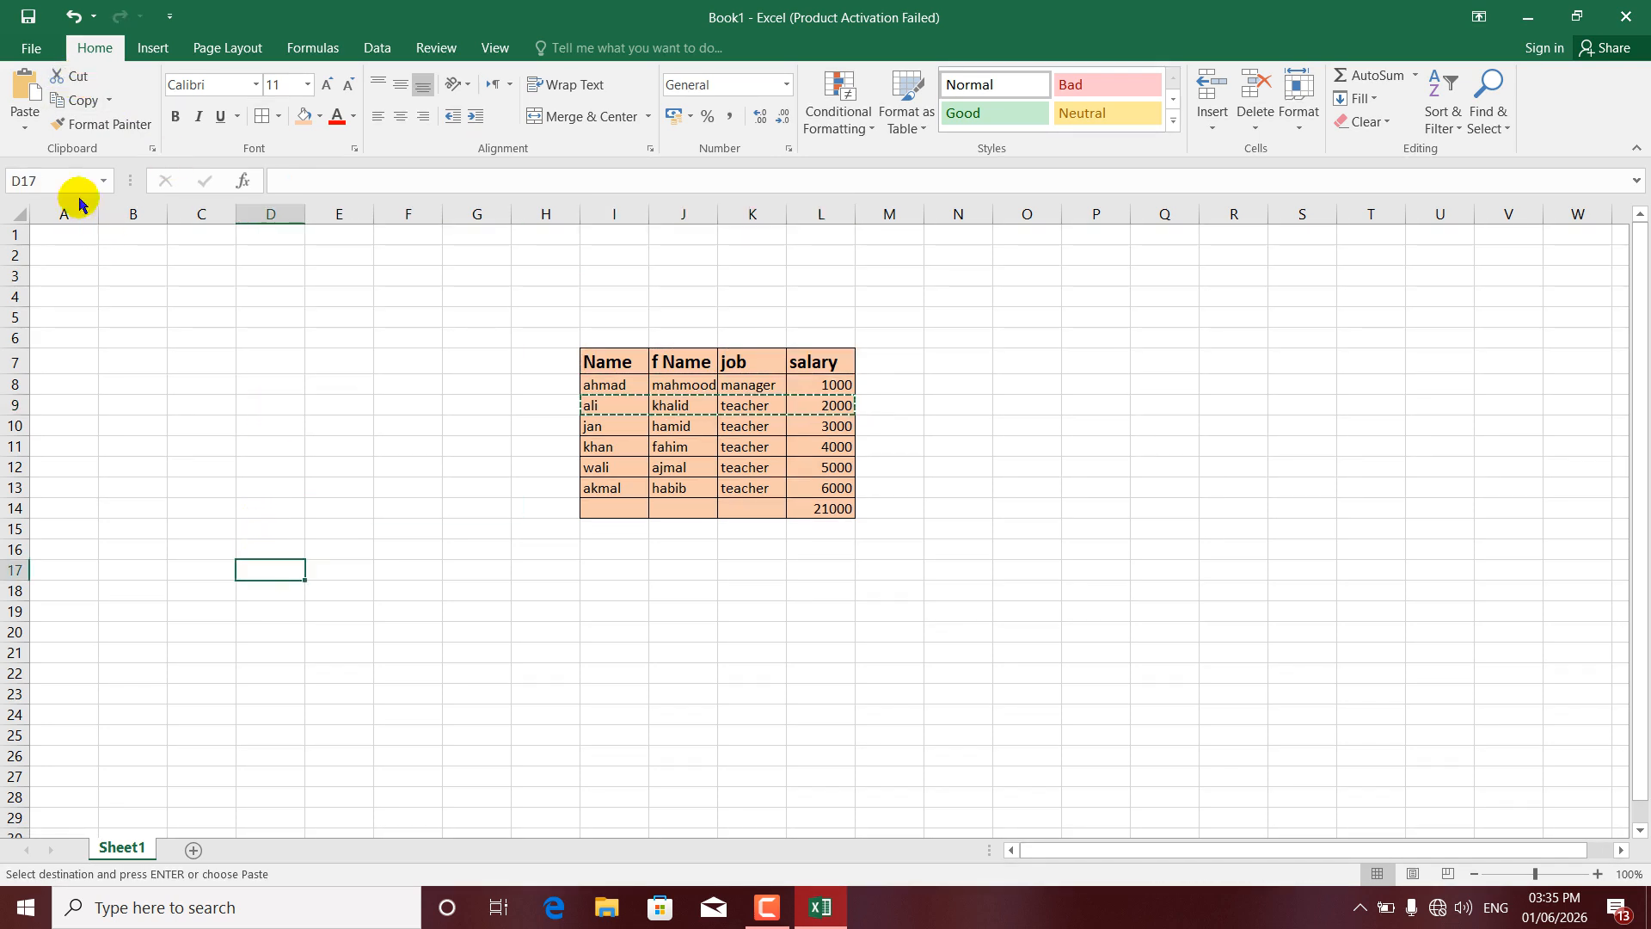
left_click(22, 94)
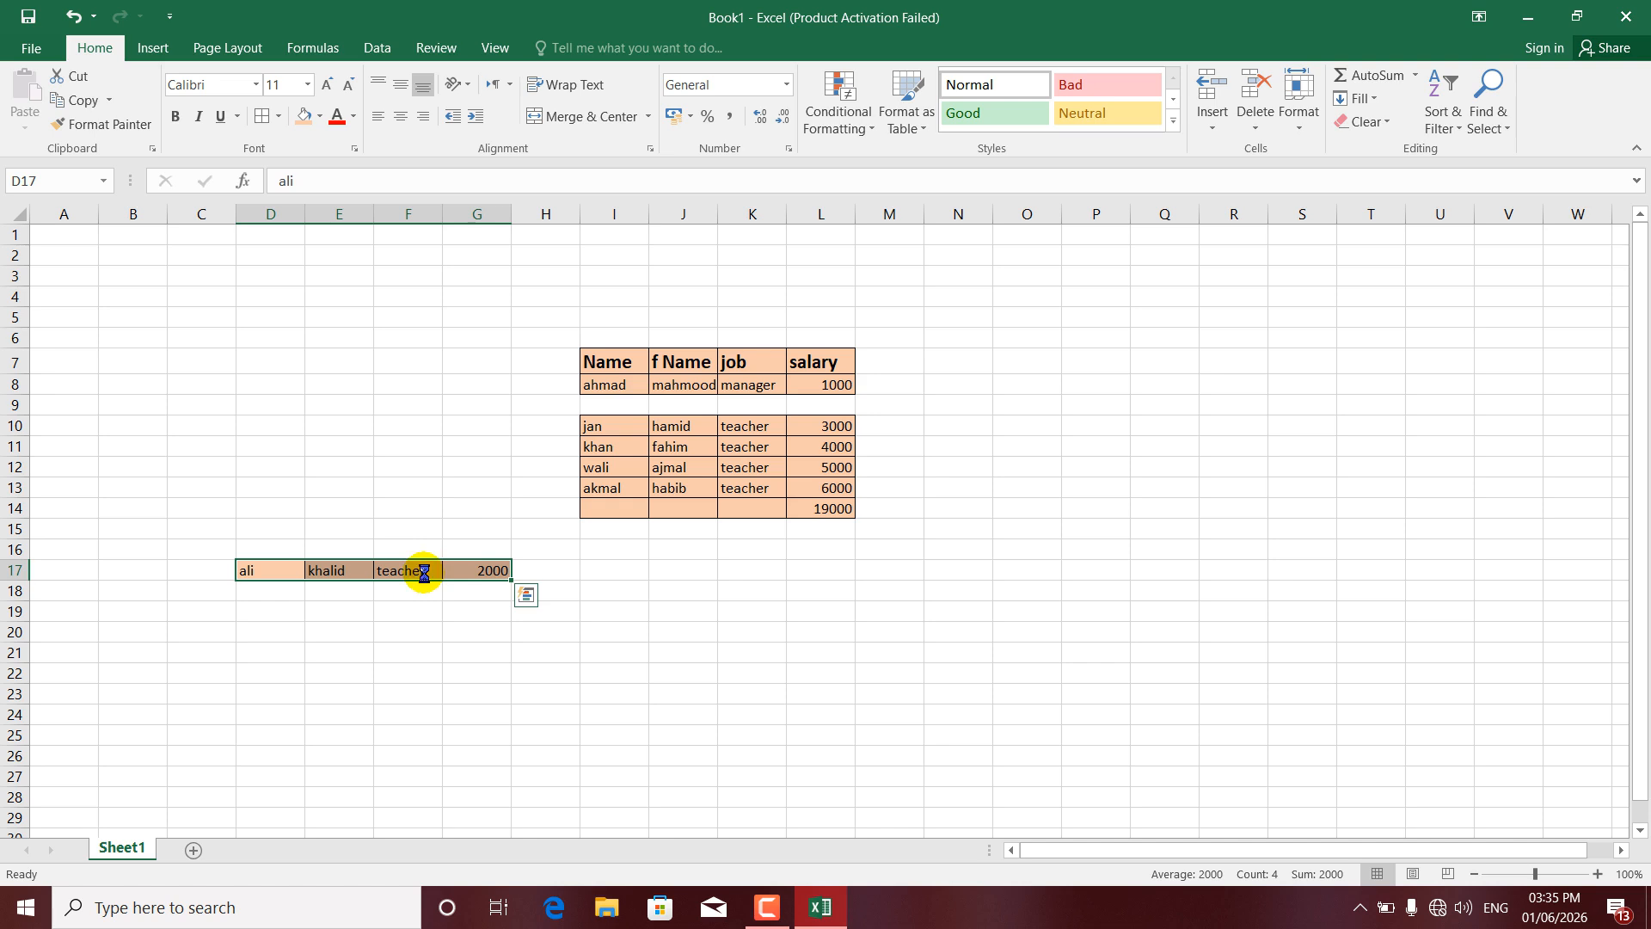
key("ctrl+z")
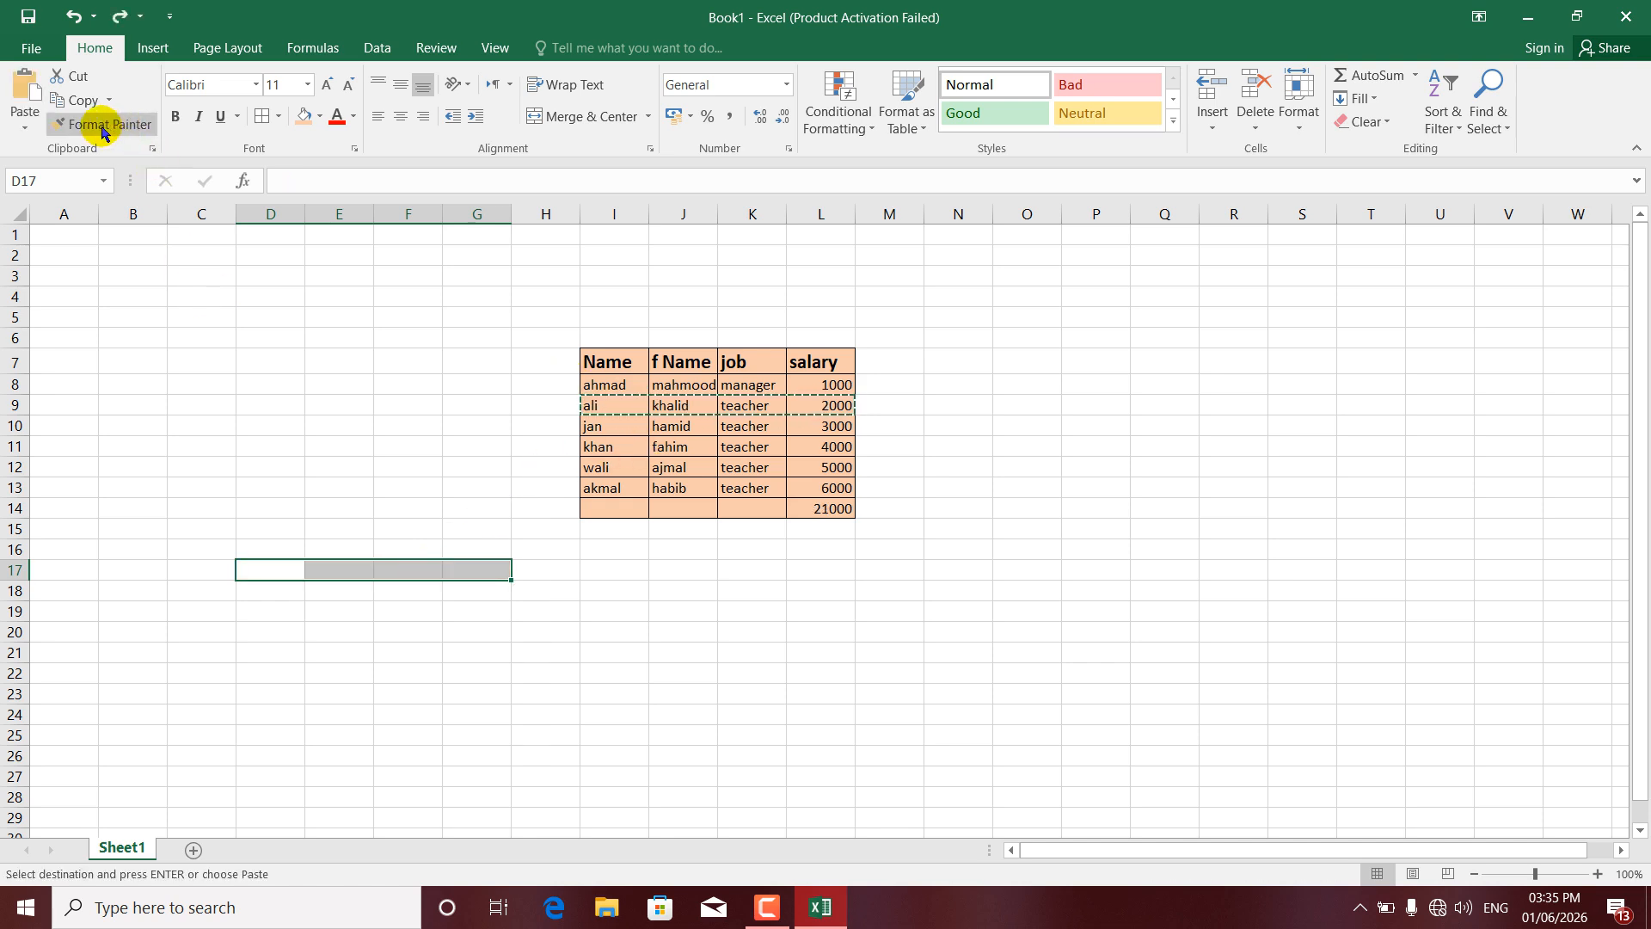
left_click(611, 367)
left_click_drag(605, 364, 791, 368)
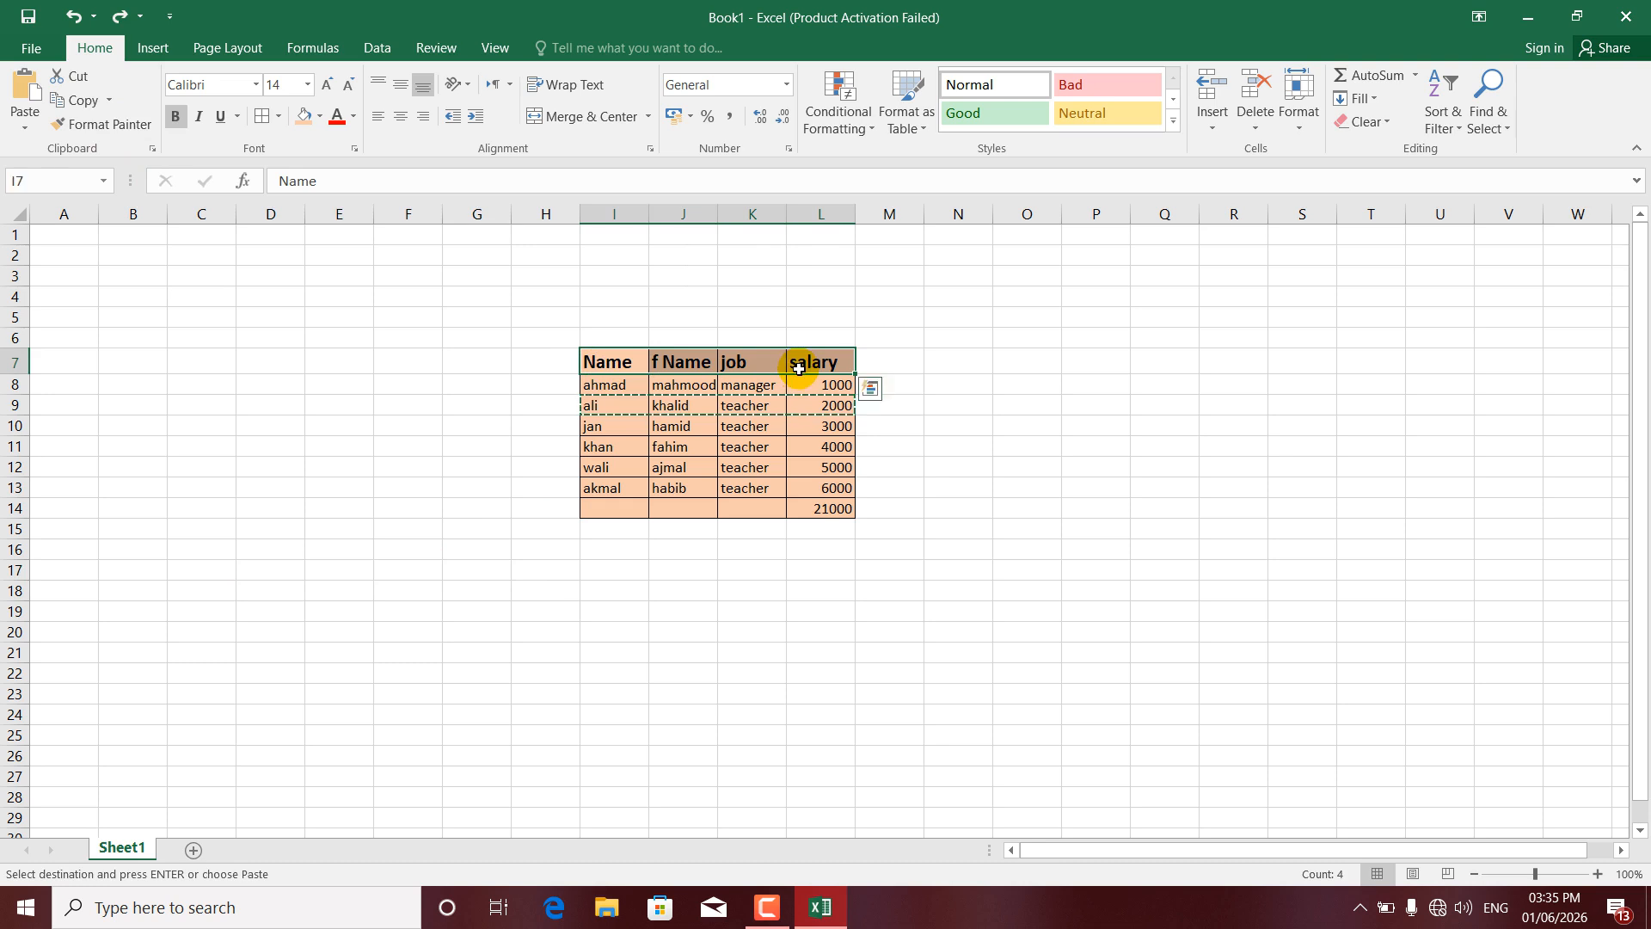
left_click(319, 116)
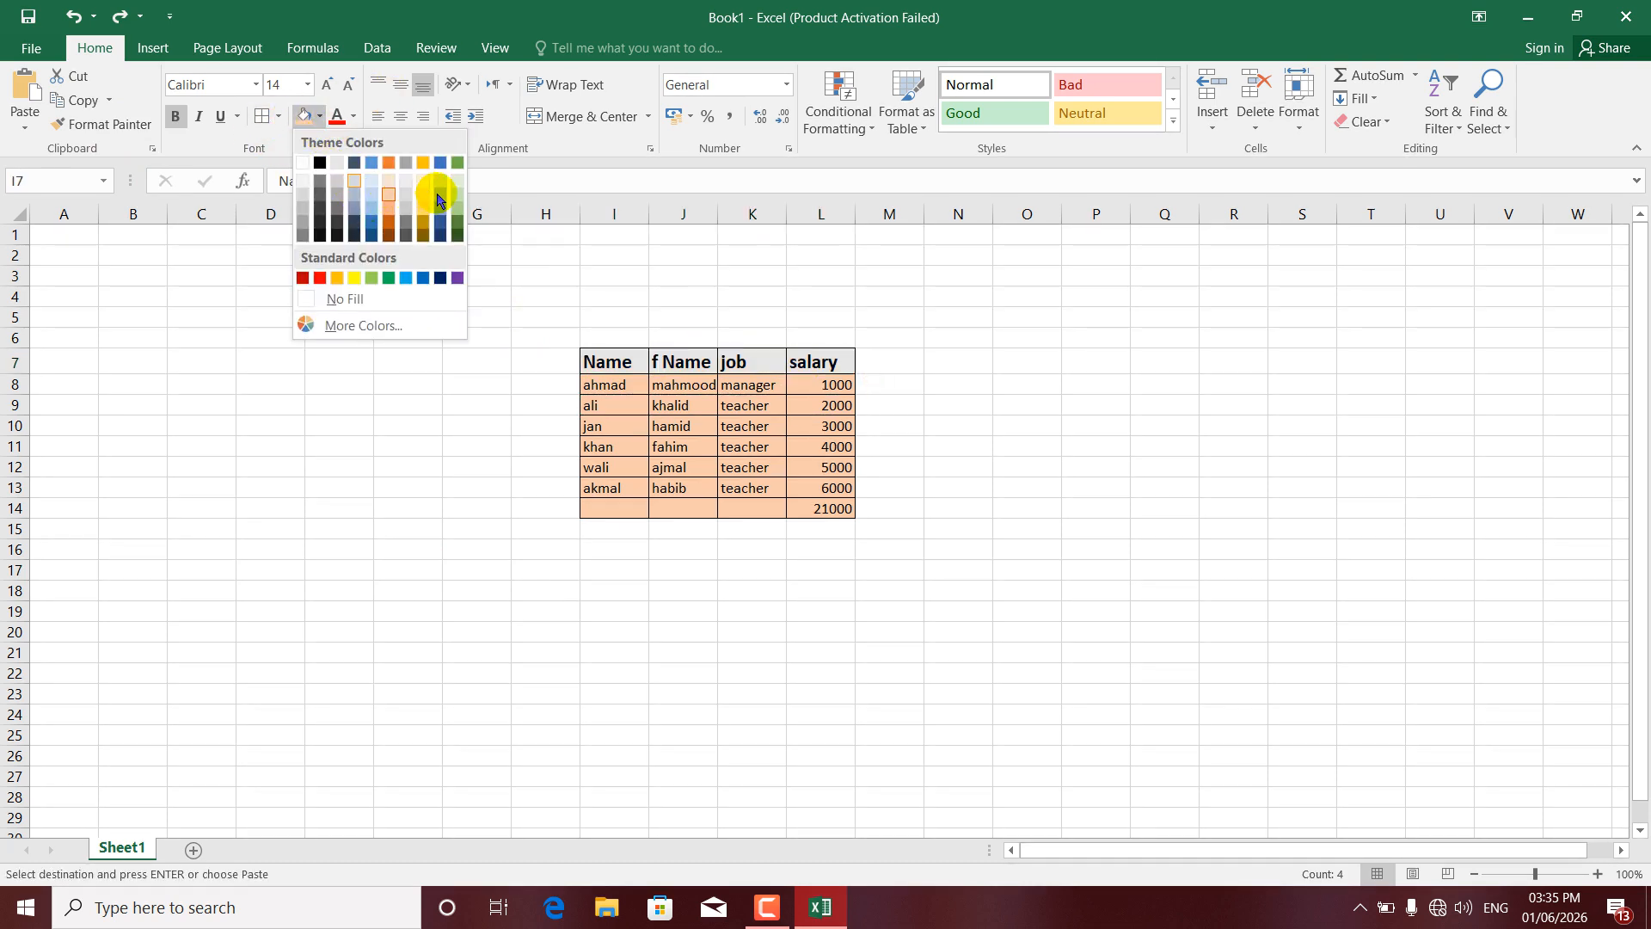
key("Escape")
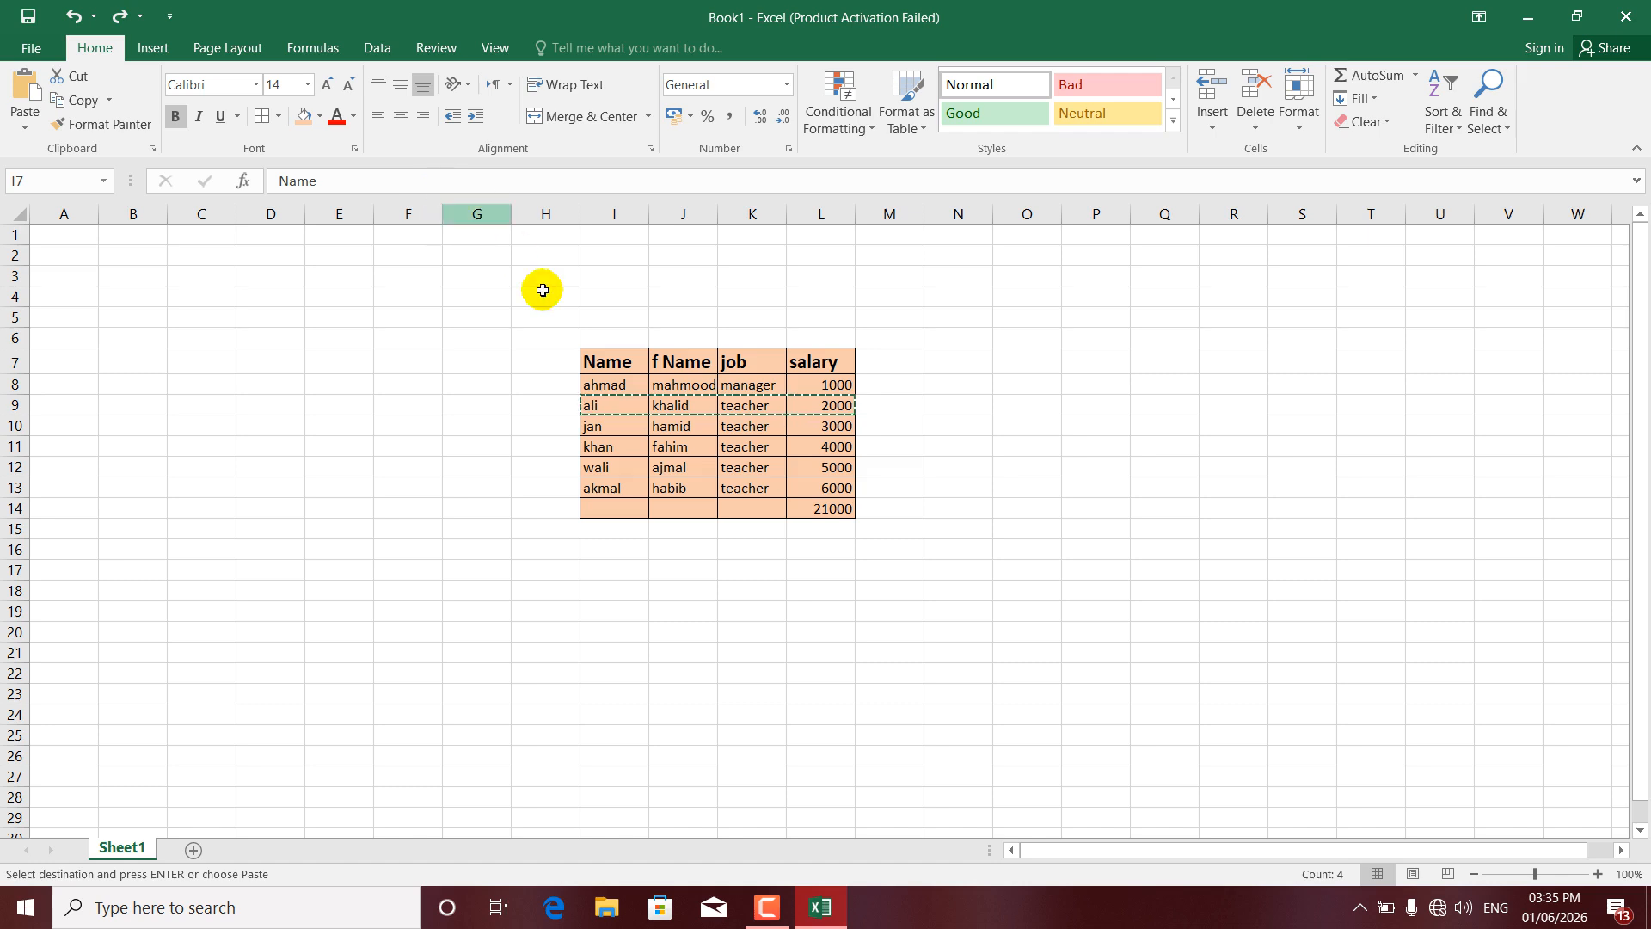
left_click(608, 358)
double_click(608, 359)
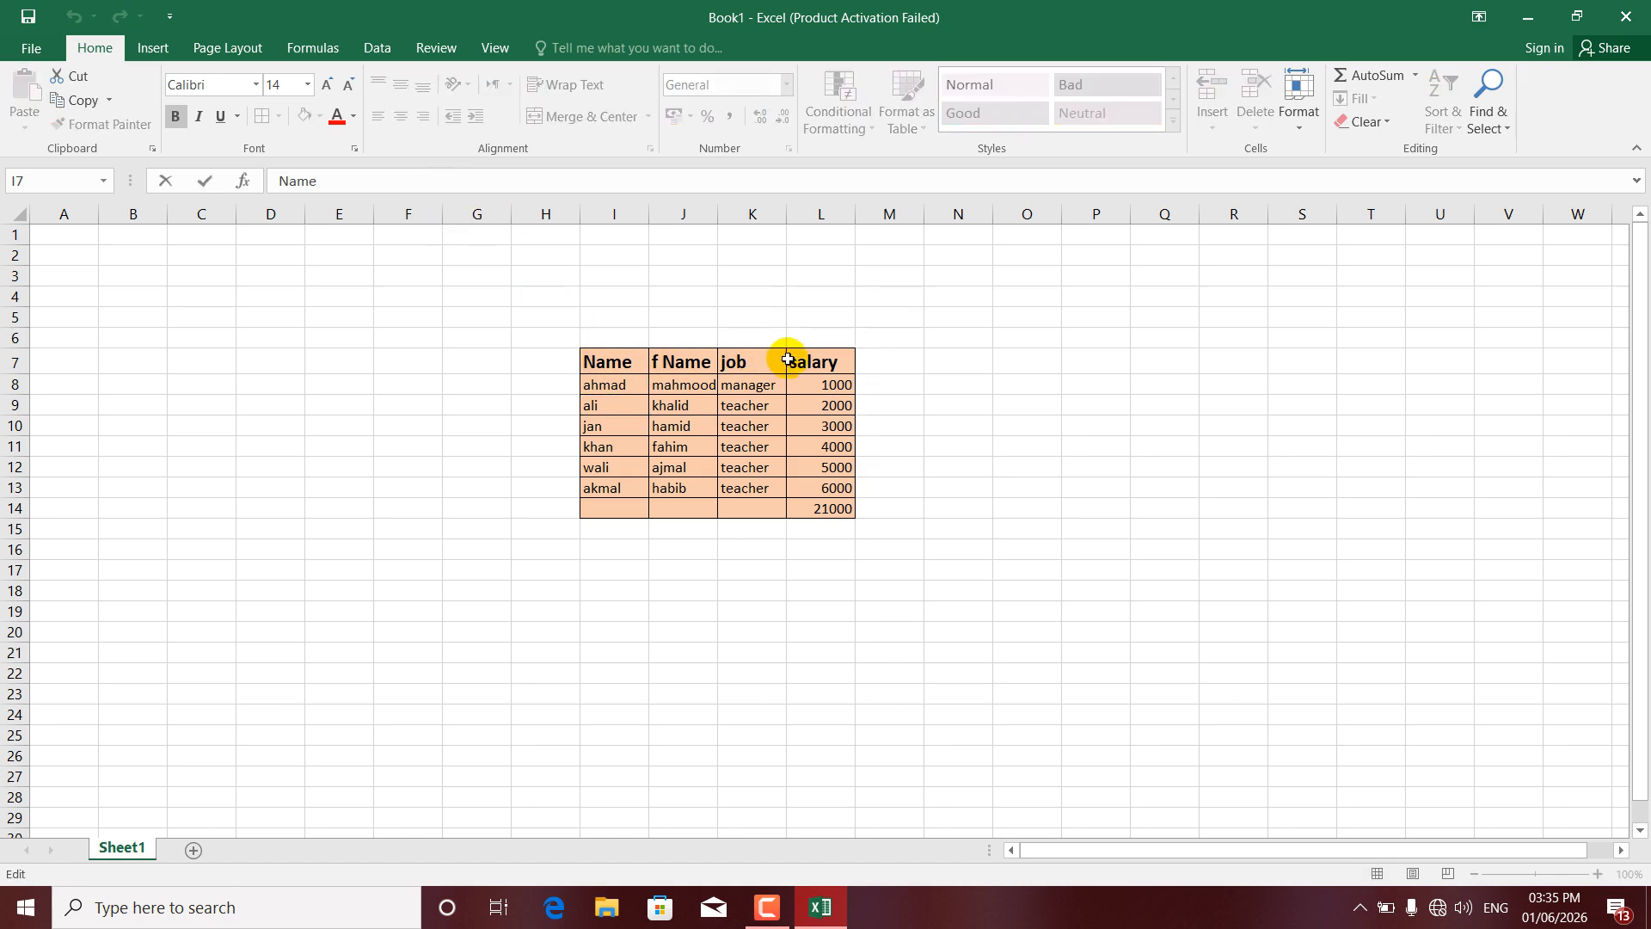
left_click_drag(797, 359, 679, 355)
left_click(723, 355)
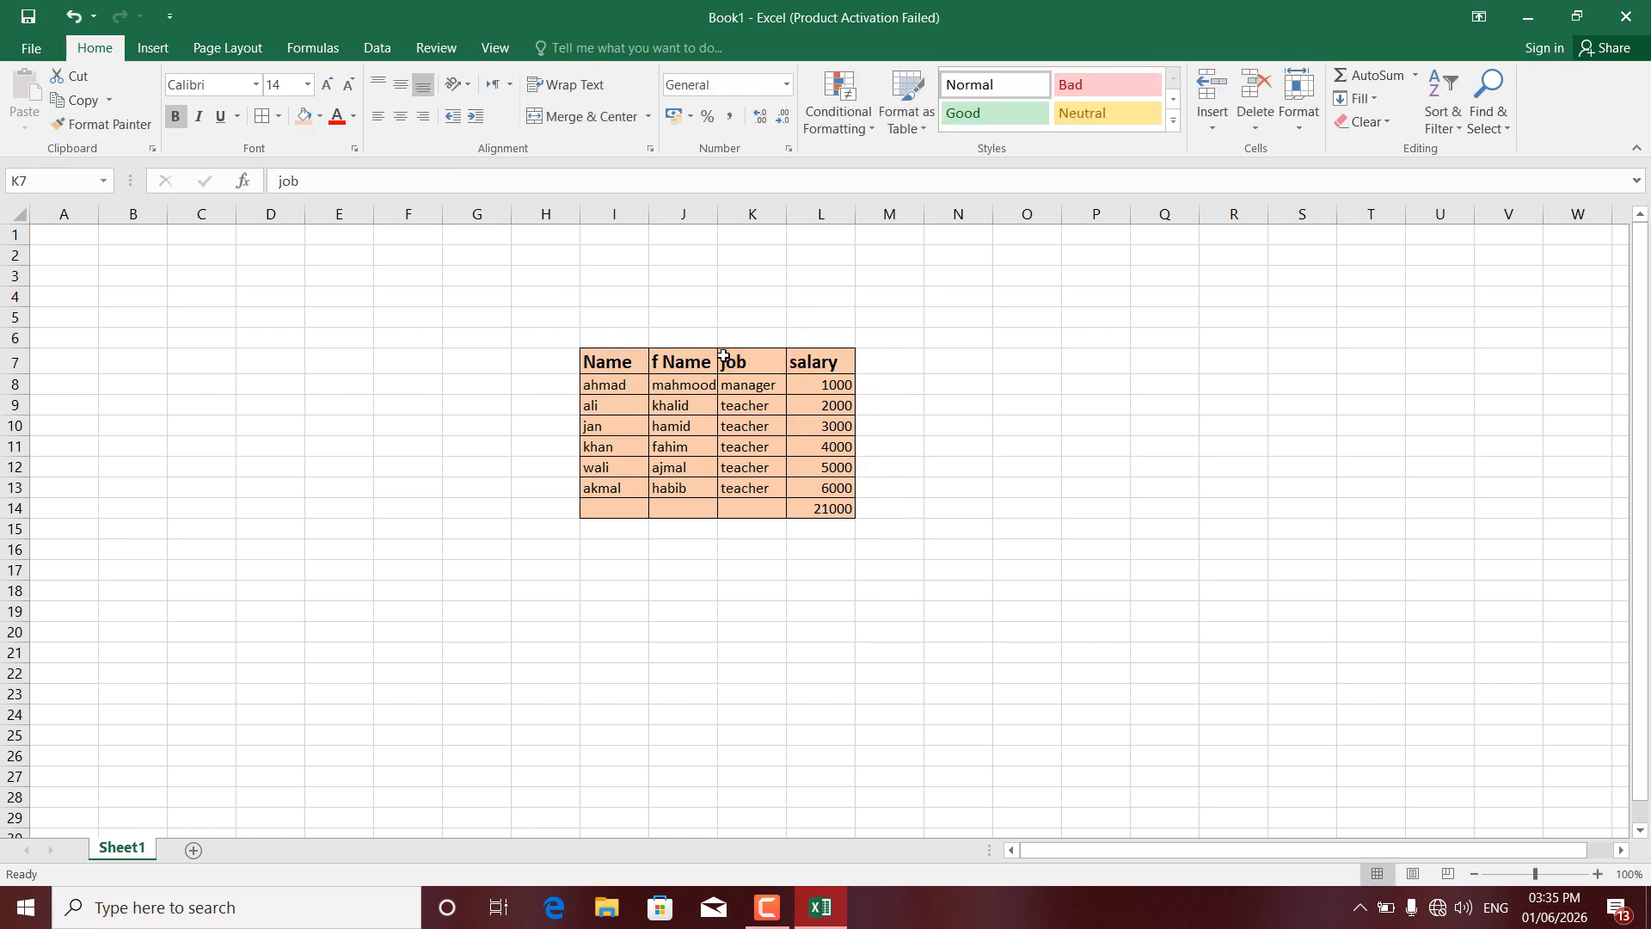
left_click(761, 362)
double_click(762, 361)
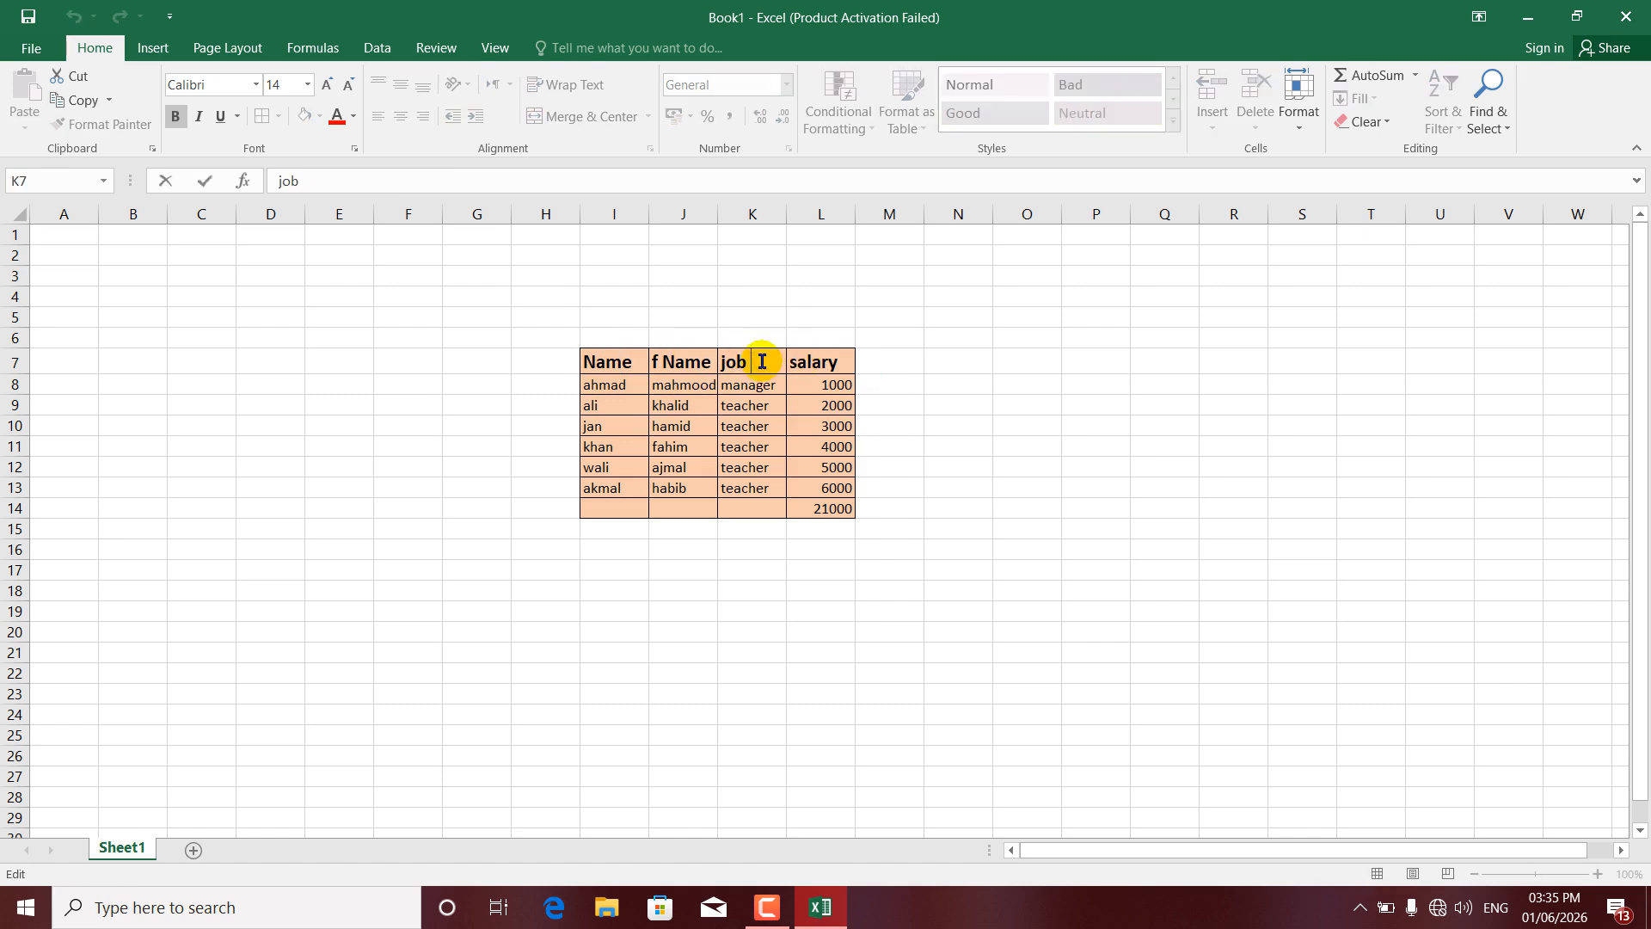
left_click(668, 527)
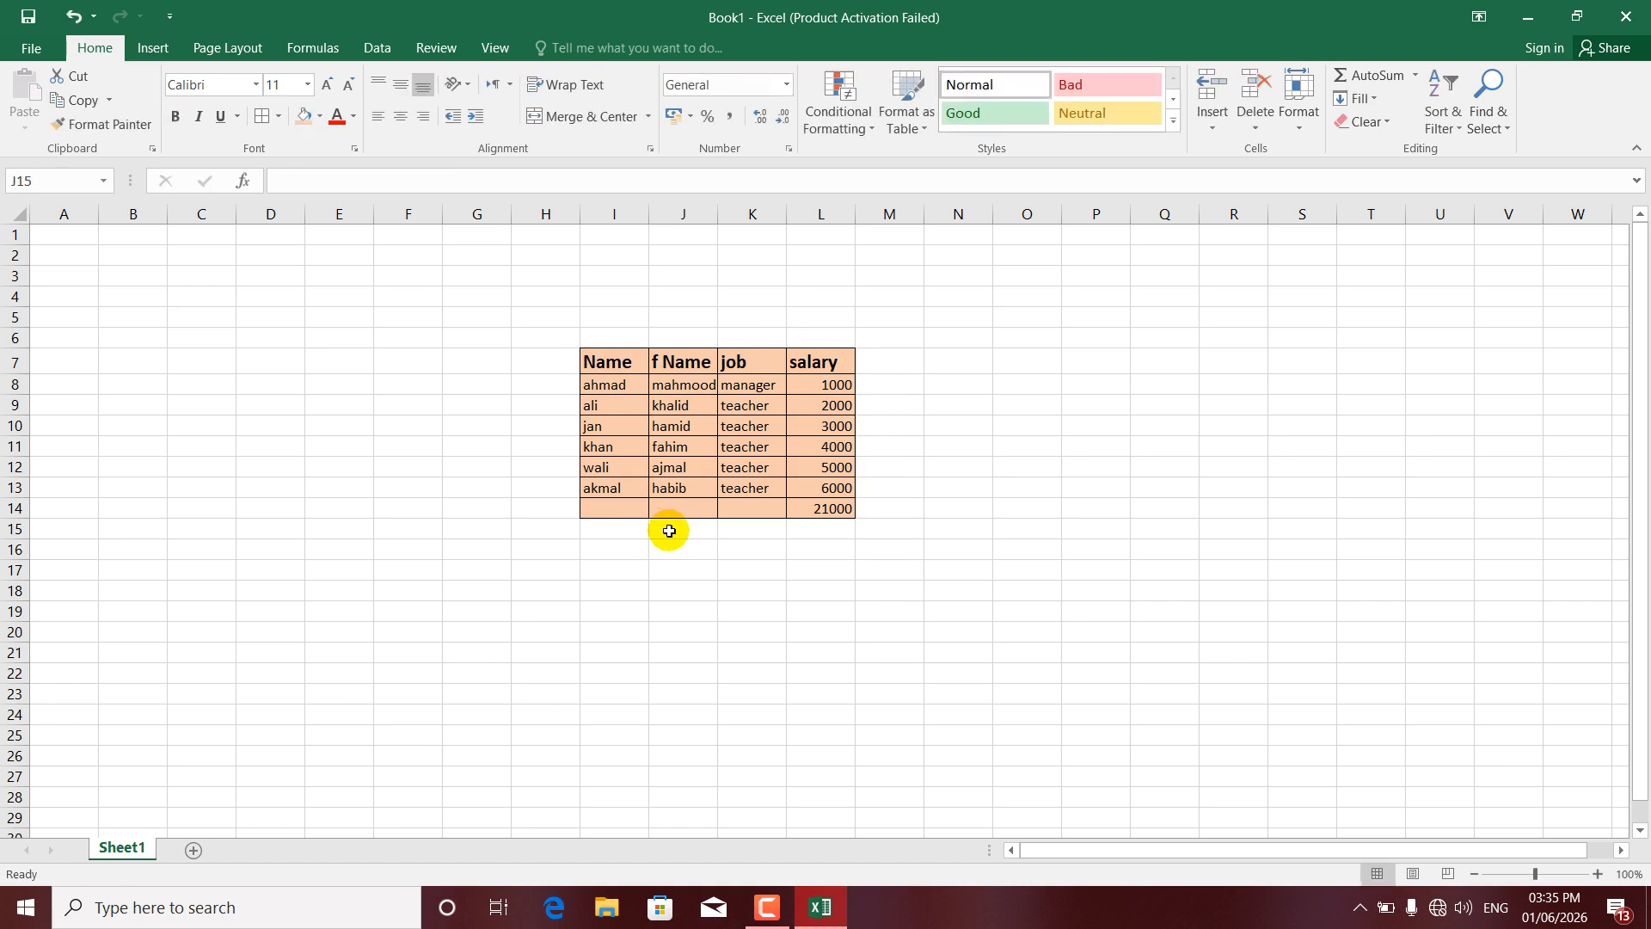
left_click_drag(685, 454, 633, 406)
left_click(616, 372)
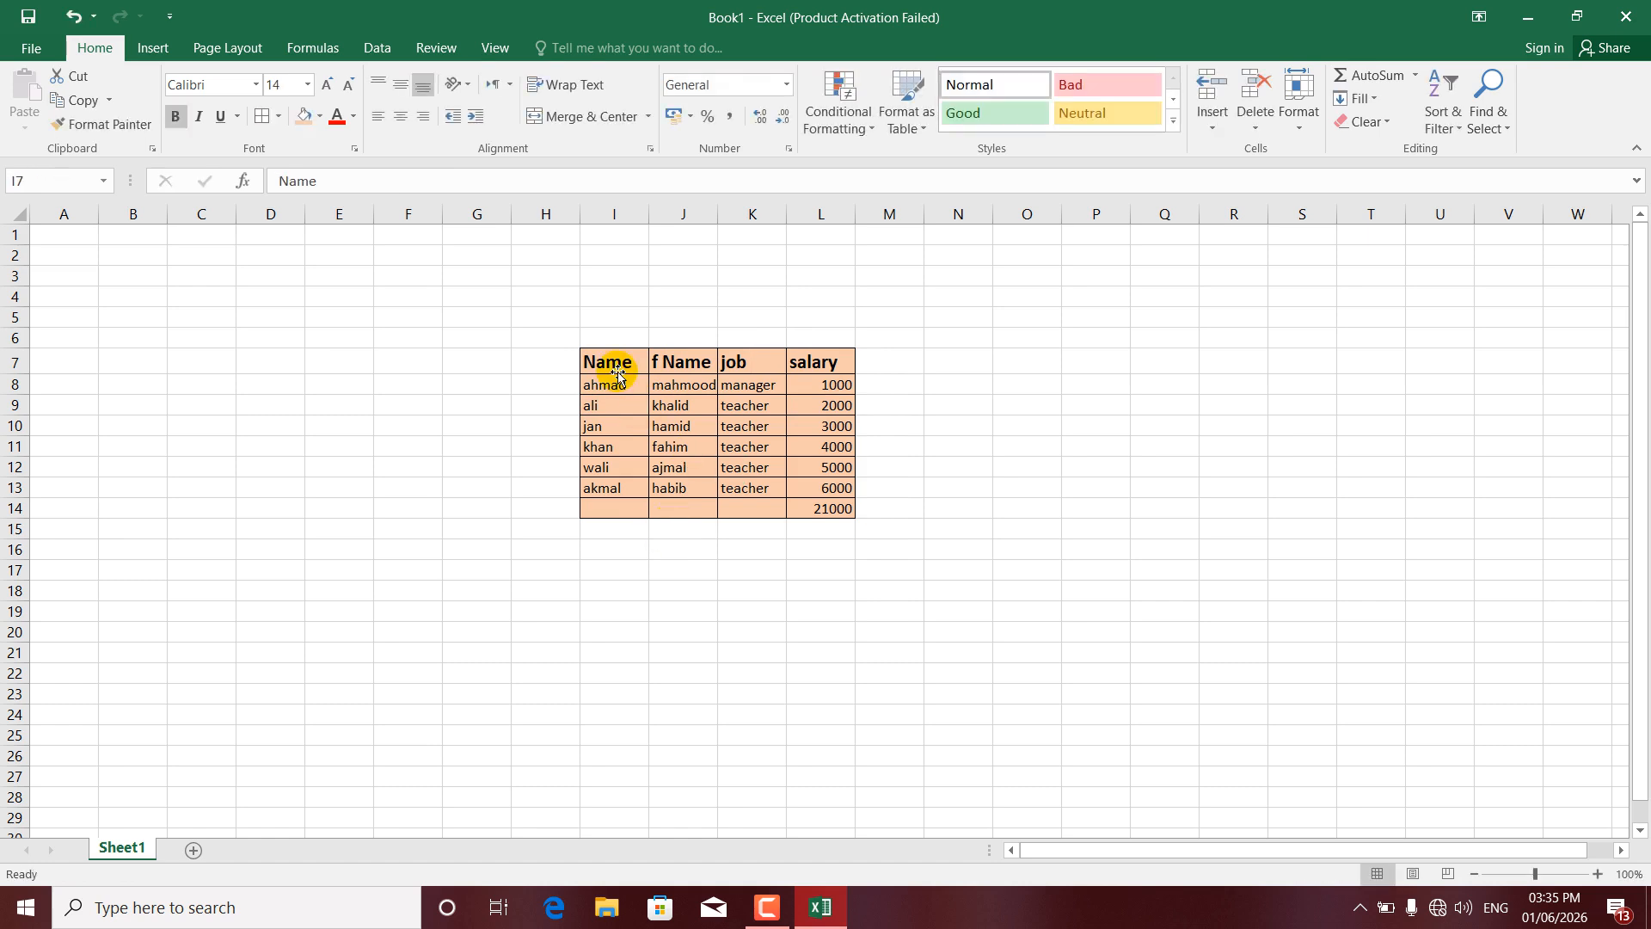
left_click(310, 176)
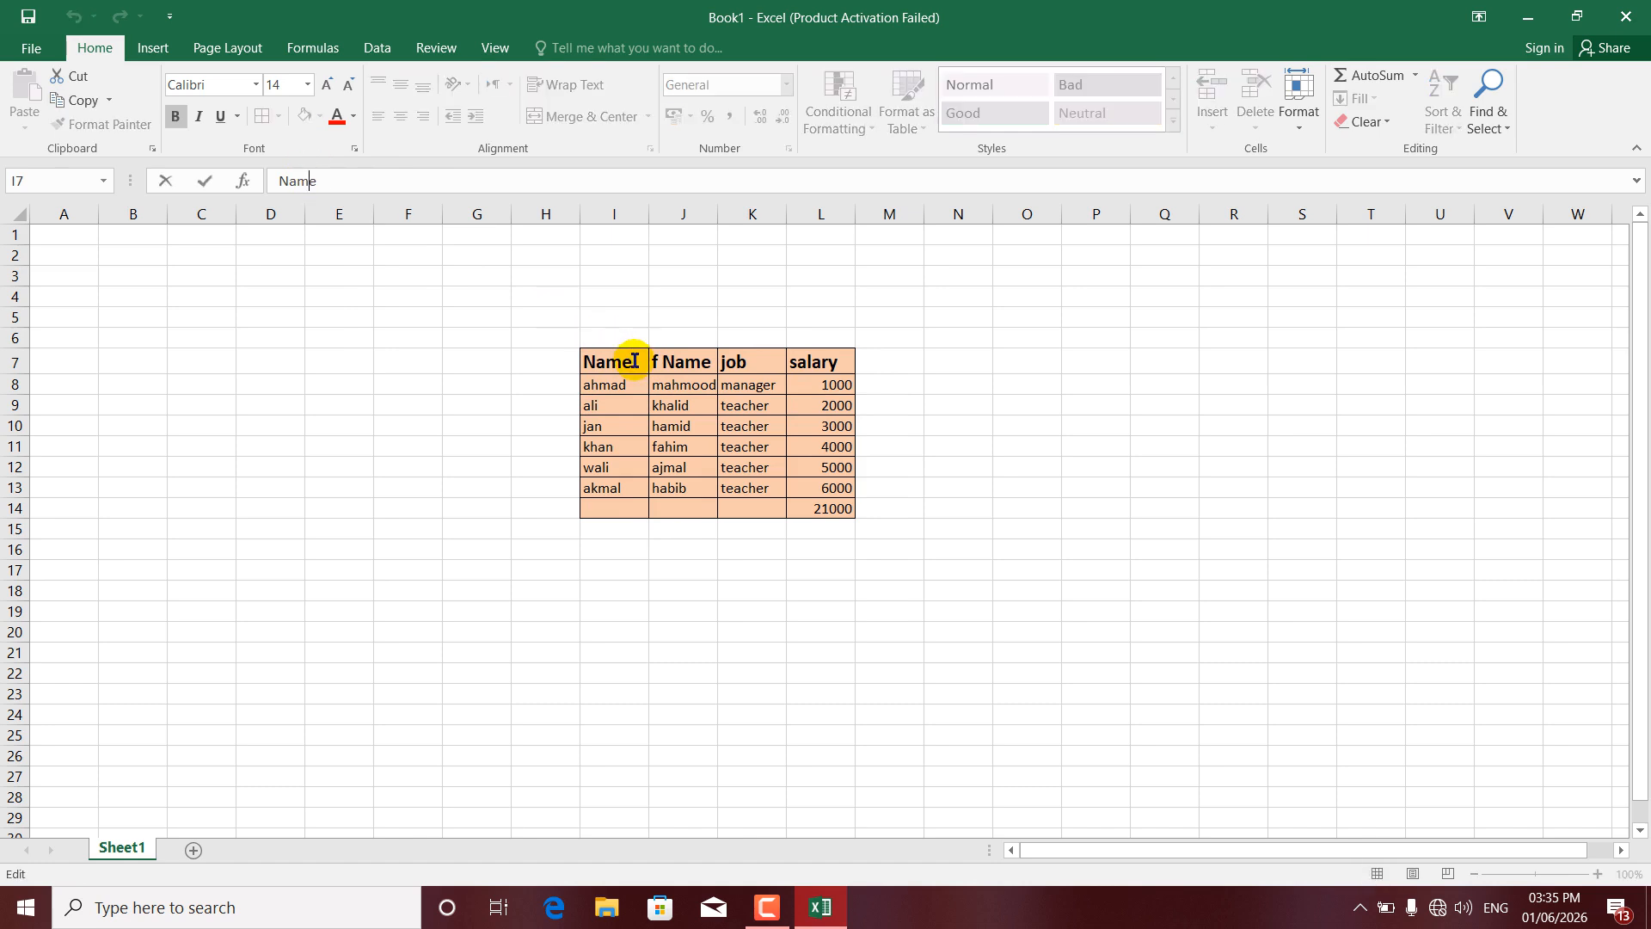
left_click_drag(834, 362, 745, 361)
left_click(676, 361)
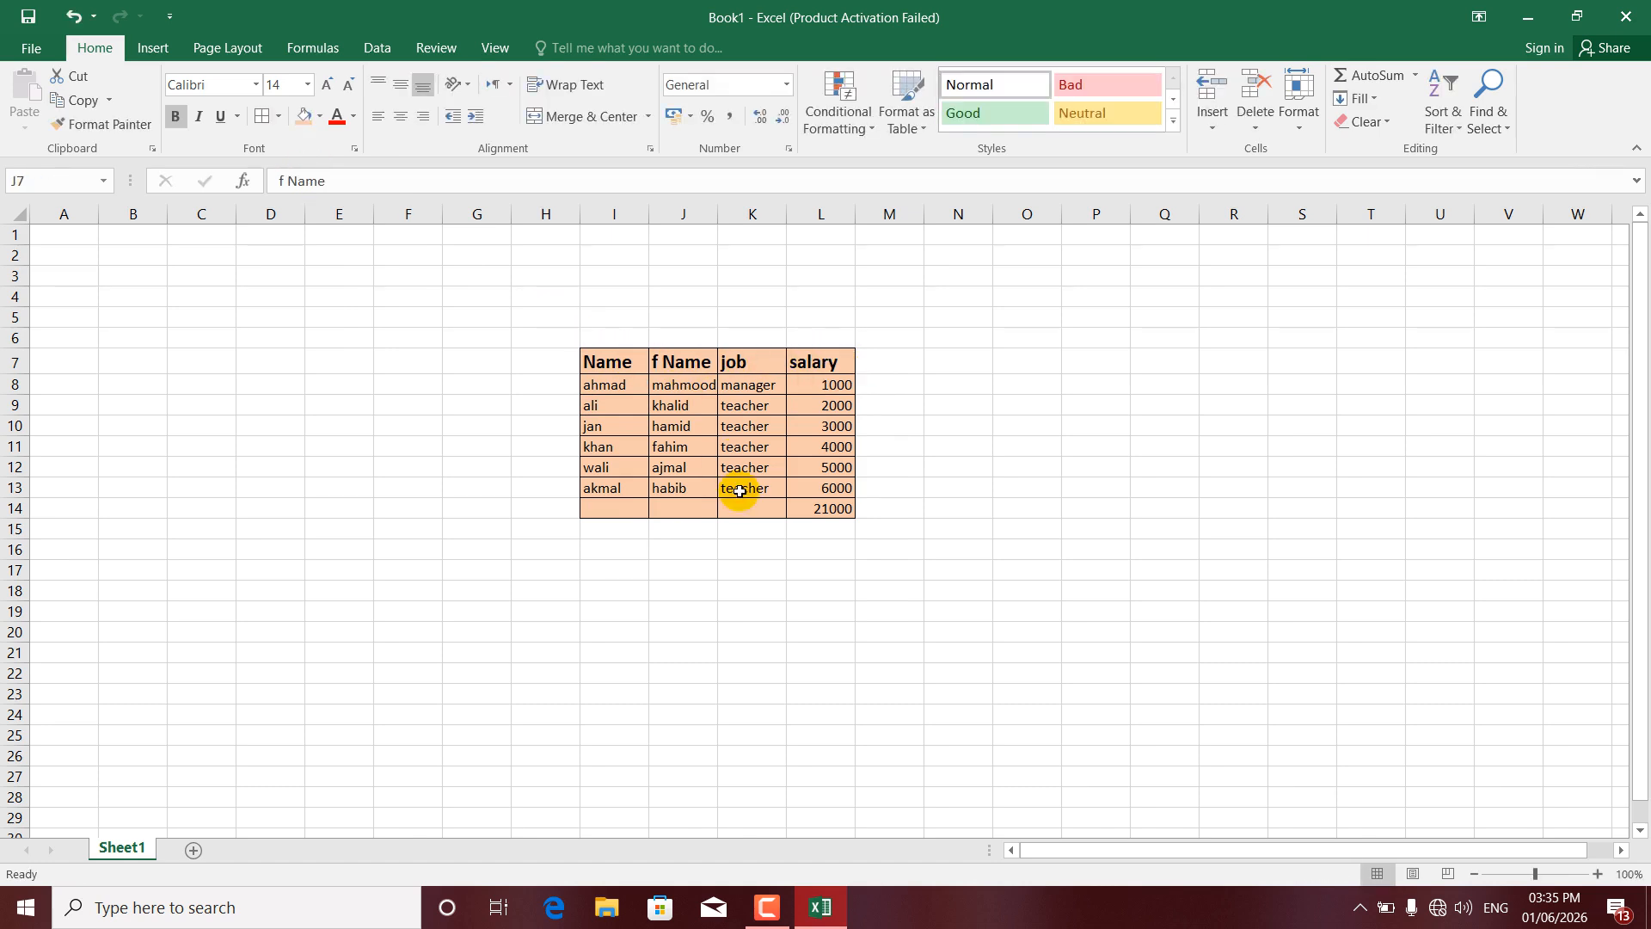
left_click(838, 919)
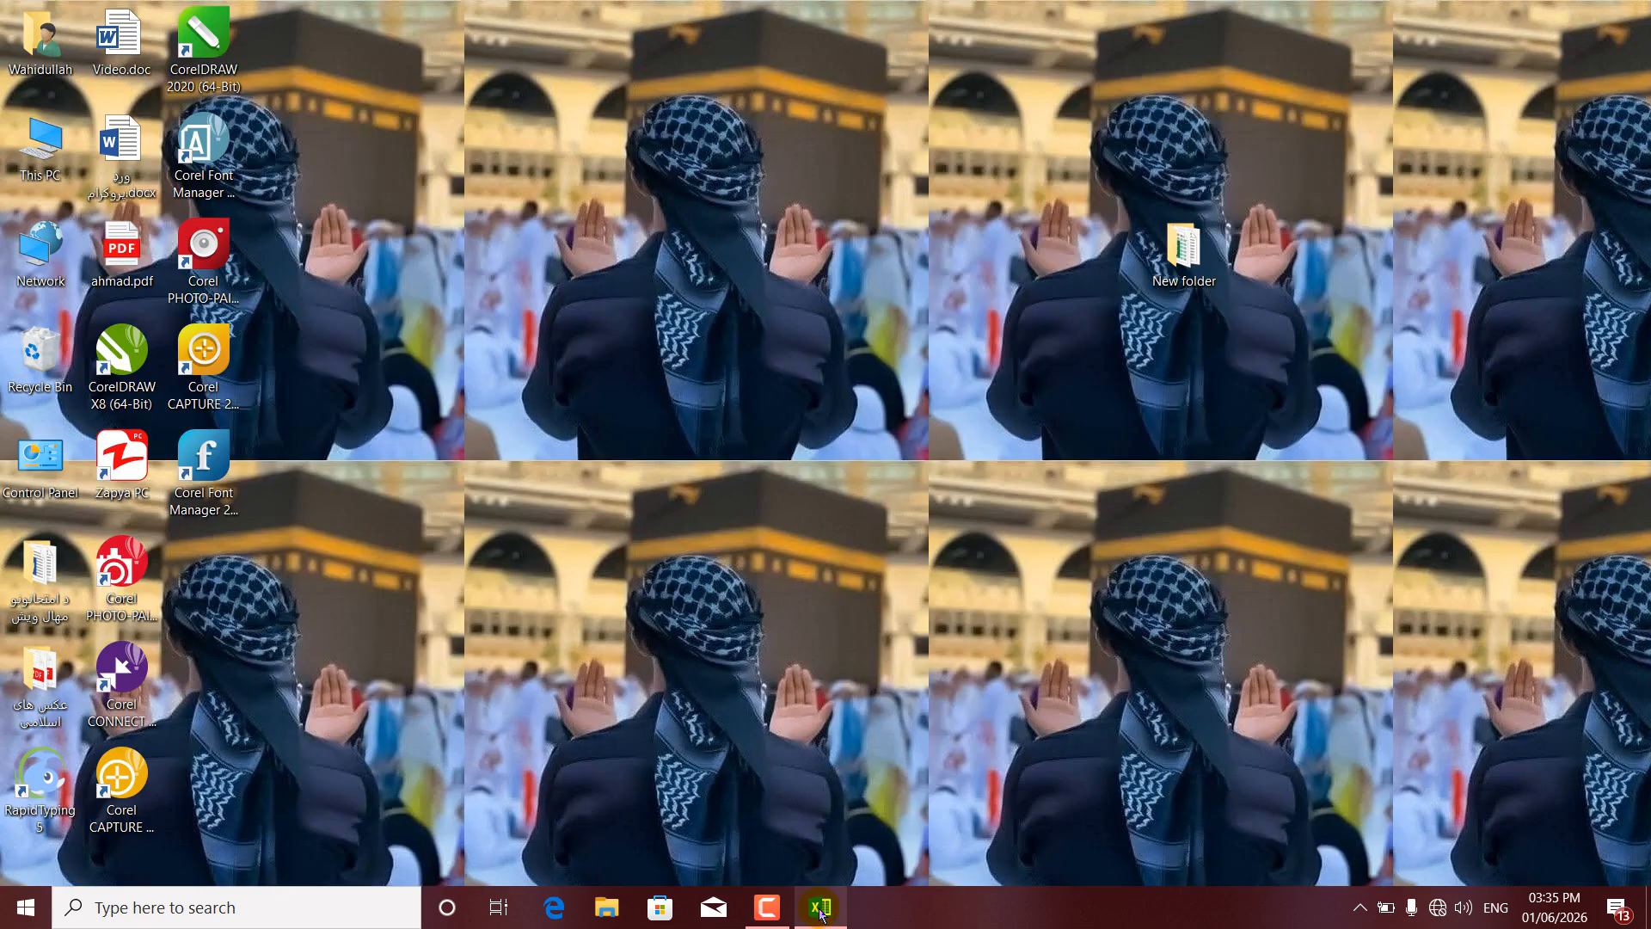
left_click(821, 913)
- Fill the header row I7:L7 with a blue-grey colour
left_click(522, 620)
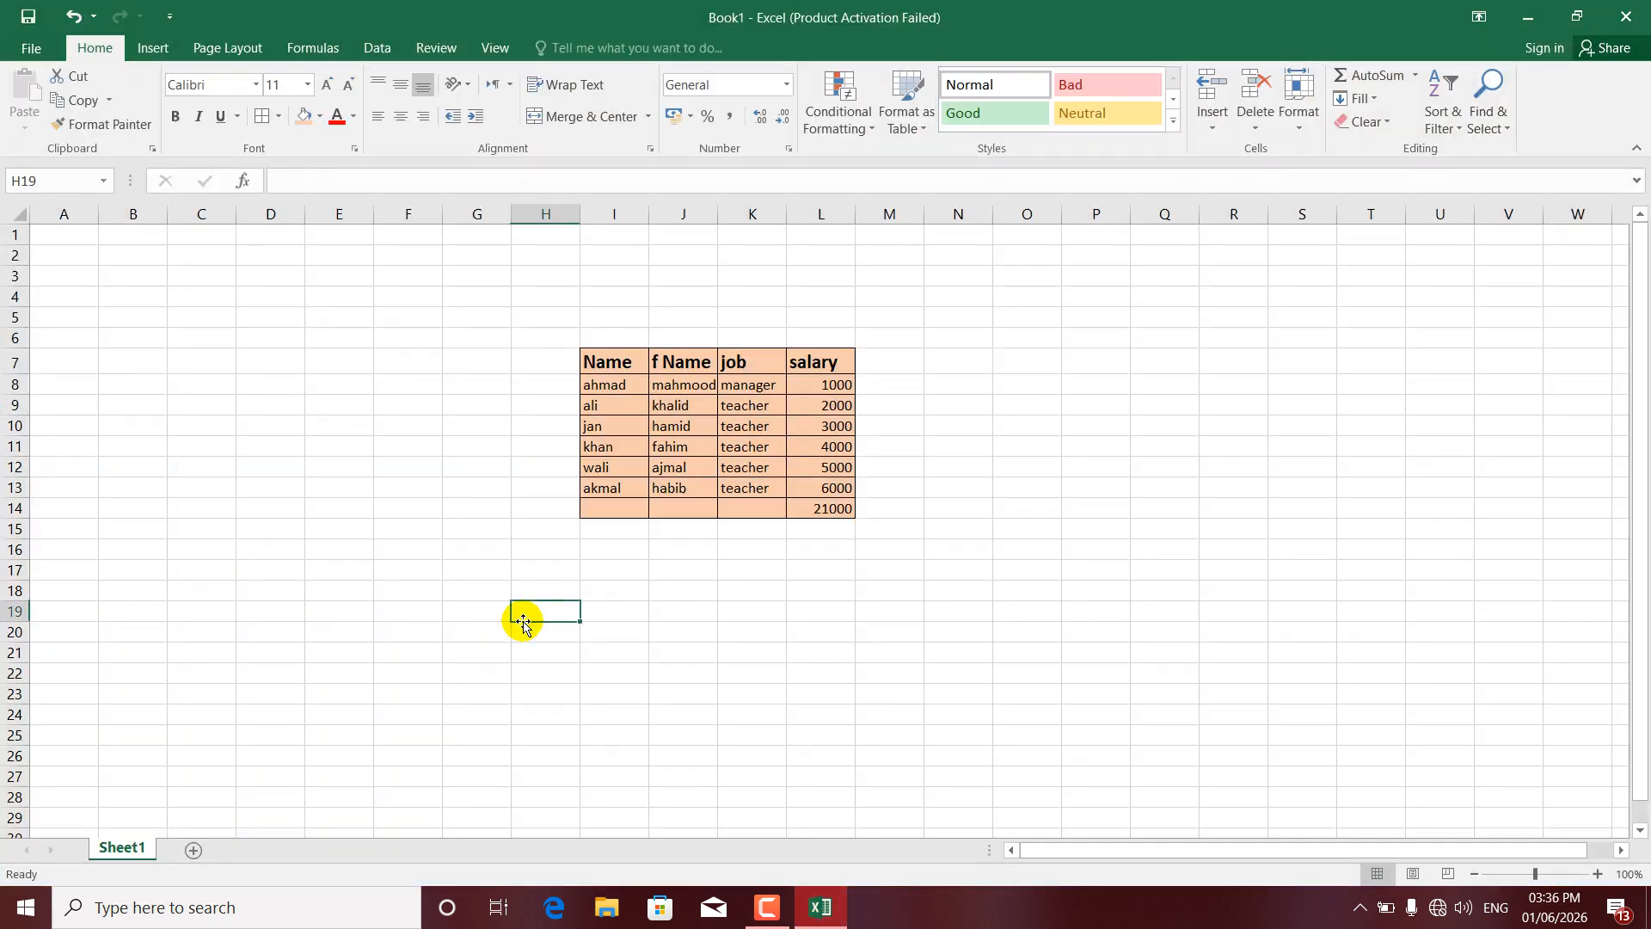
left_click(561, 589)
left_click(552, 551)
left_click_drag(615, 361, 793, 362)
left_click(320, 116)
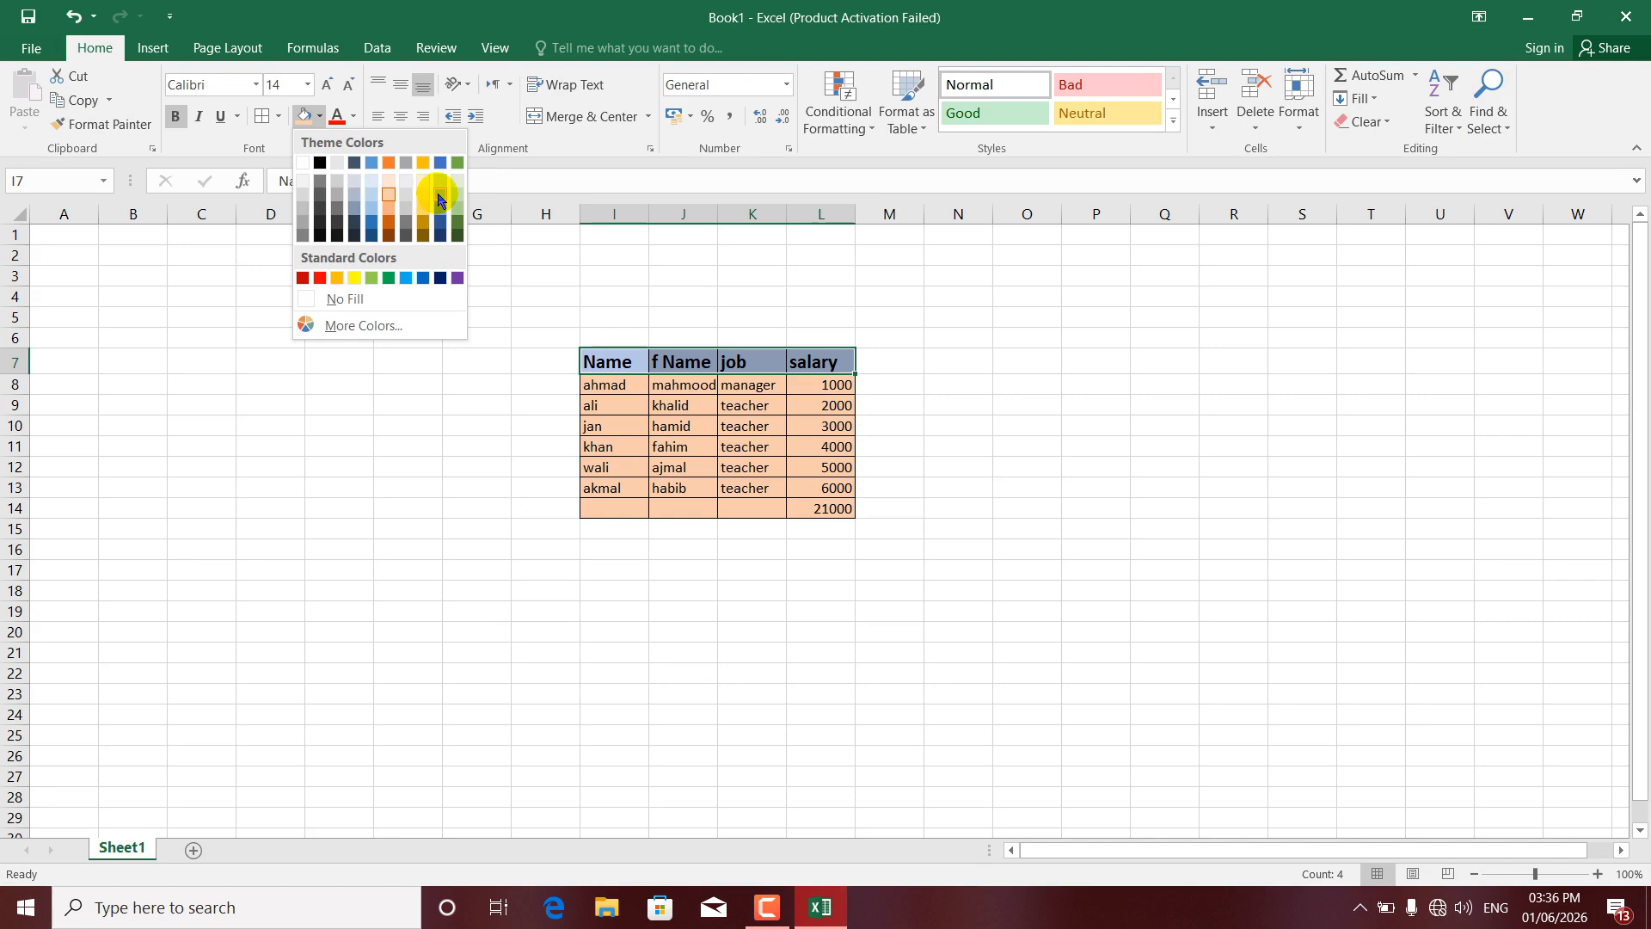
left_click(438, 199)
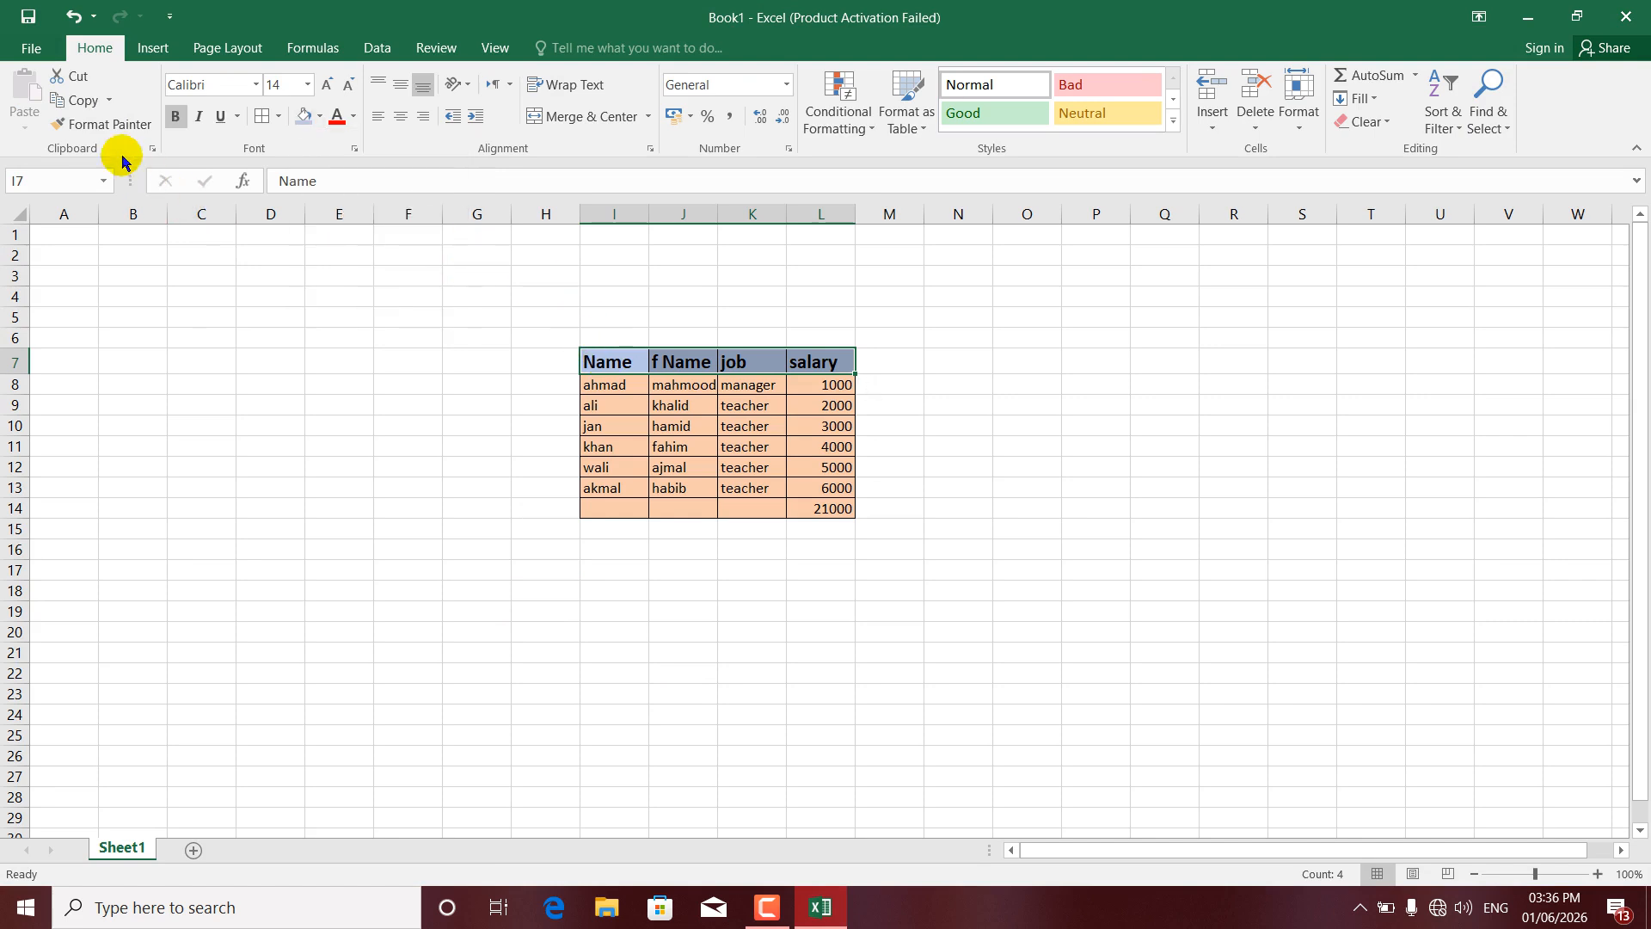
- Copy the header formatting onto row 12 (I12:L12) with Format Painter
left_click(110, 126)
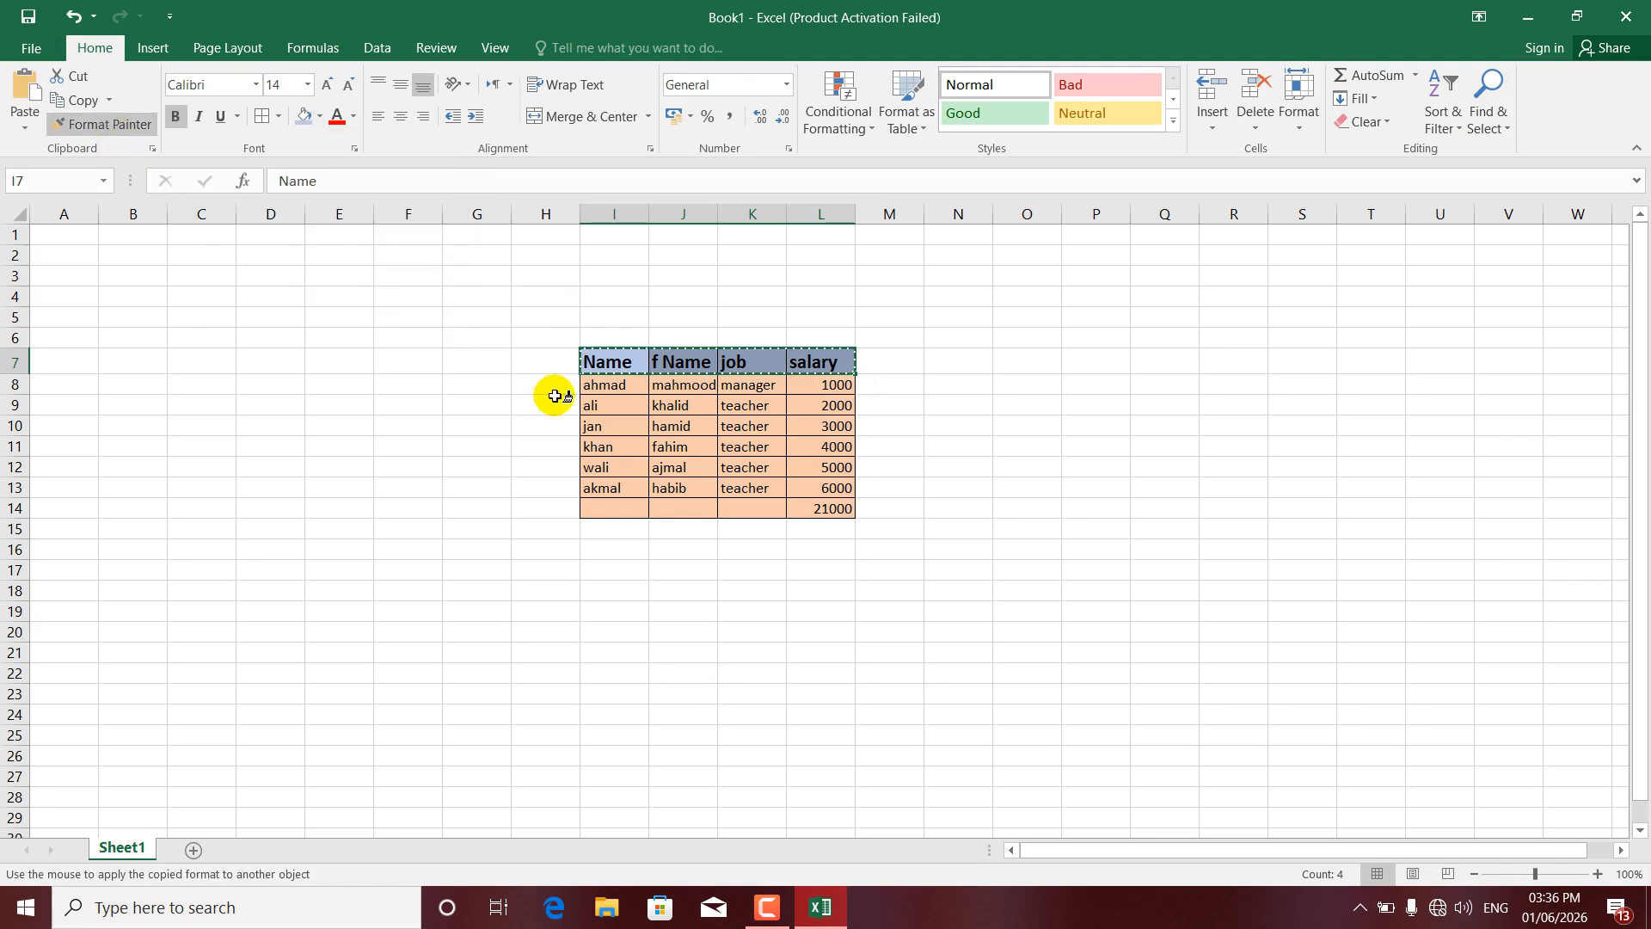
left_click_drag(595, 468, 799, 475)
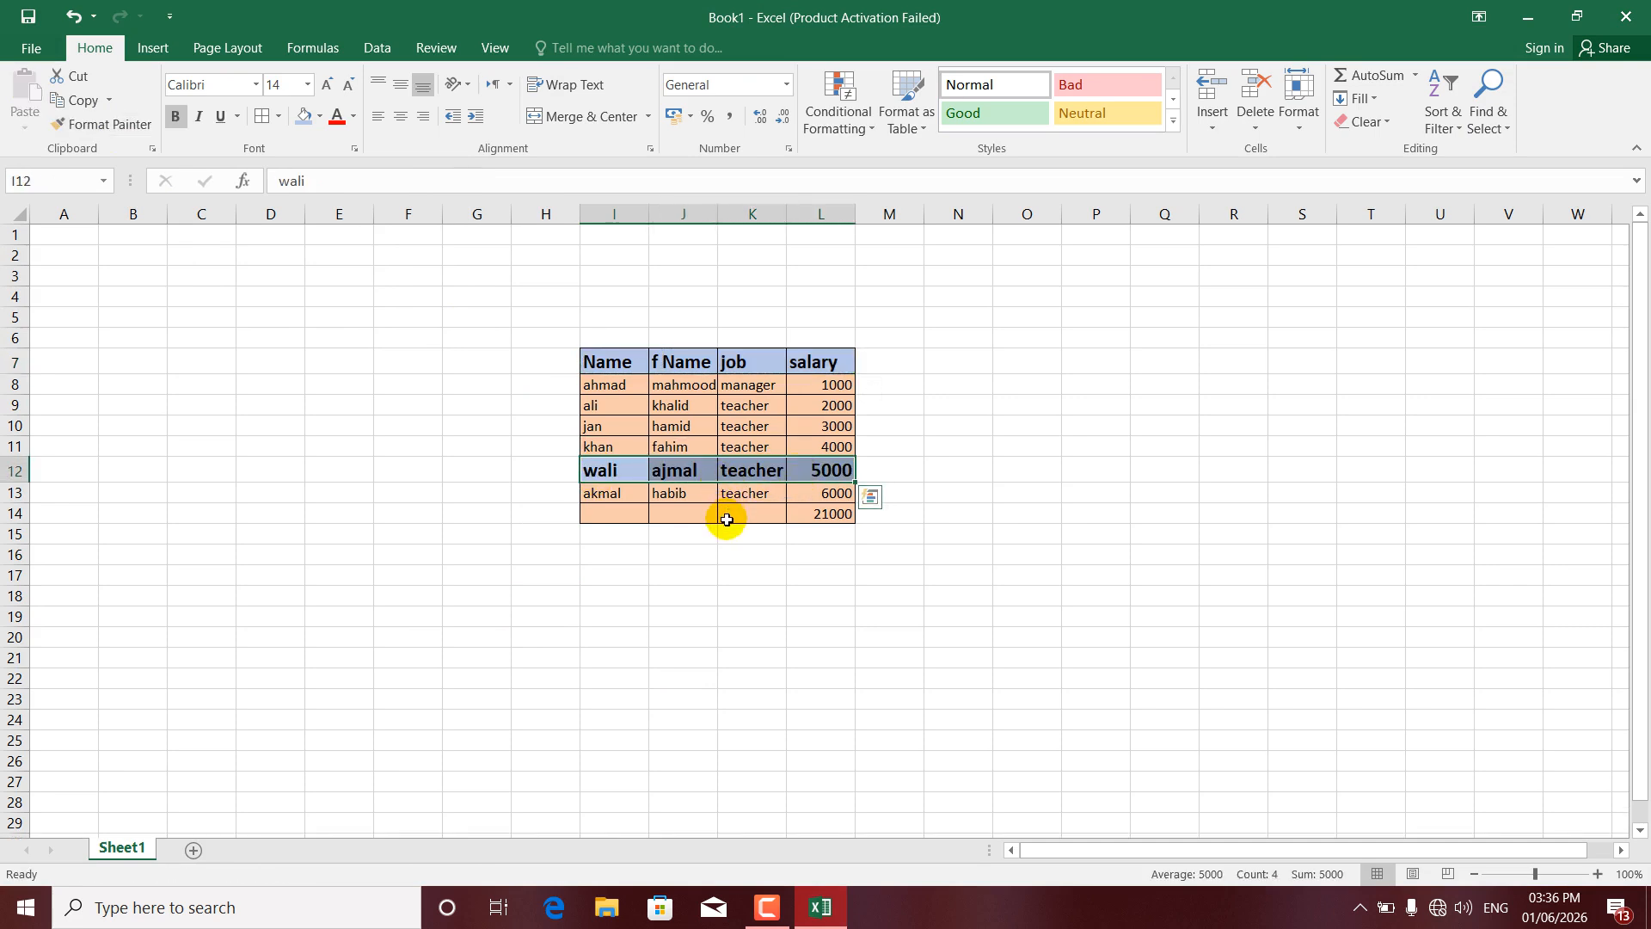
left_click(626, 408)
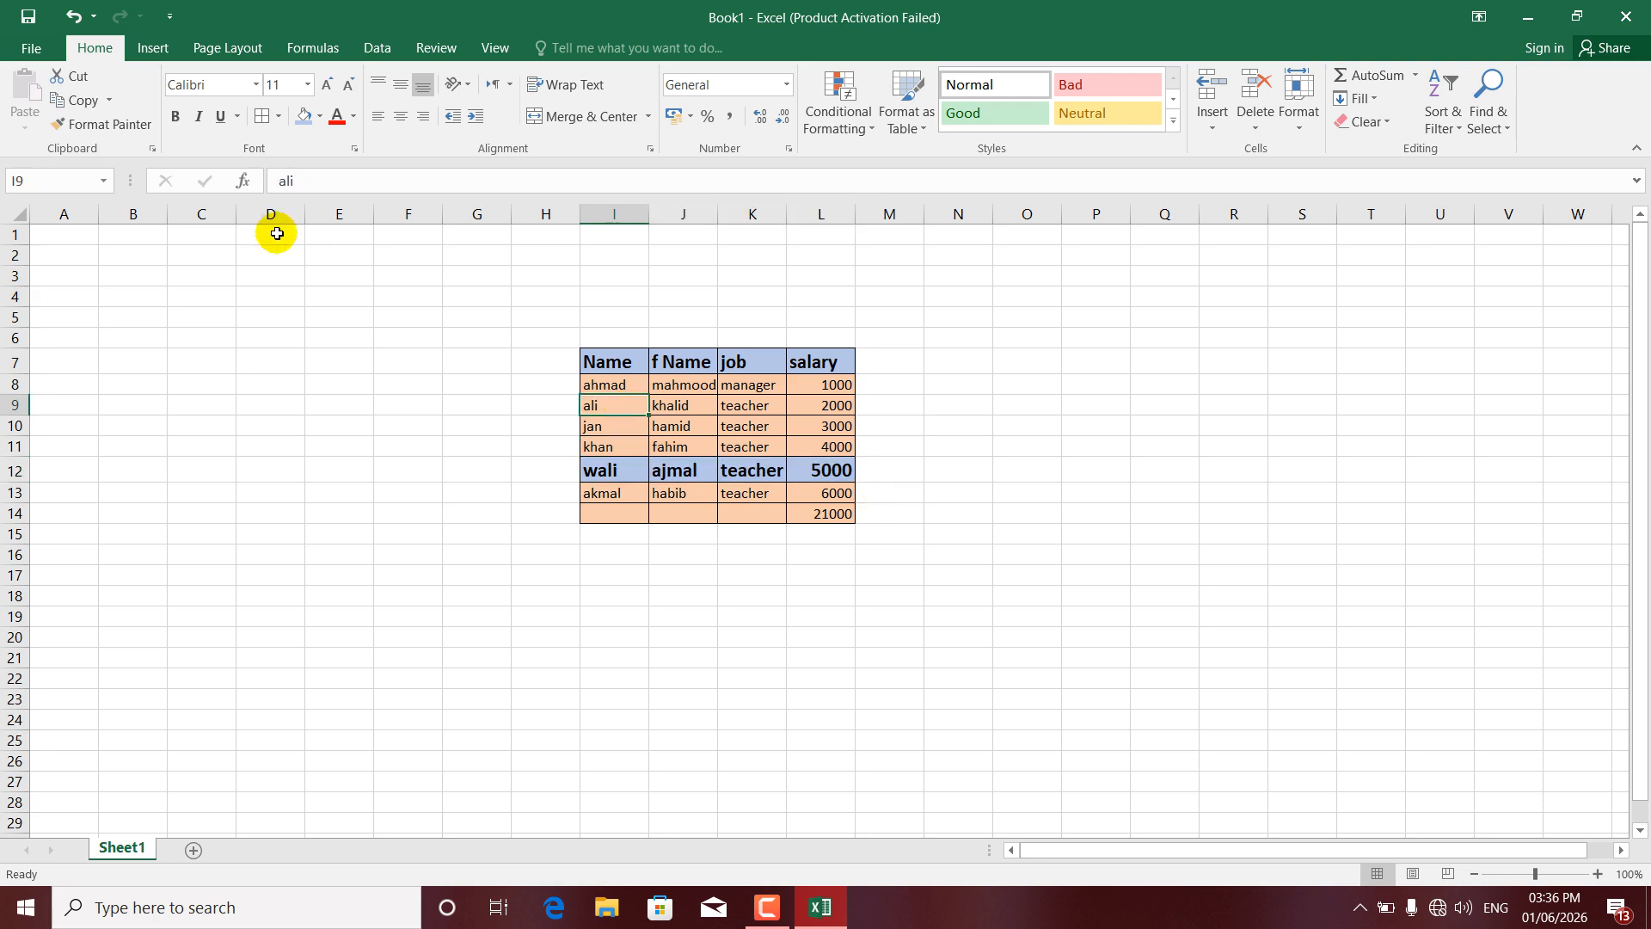
- Open and empty the Clipboard pane, then copy the header row I7:L7 into it
left_click(153, 149)
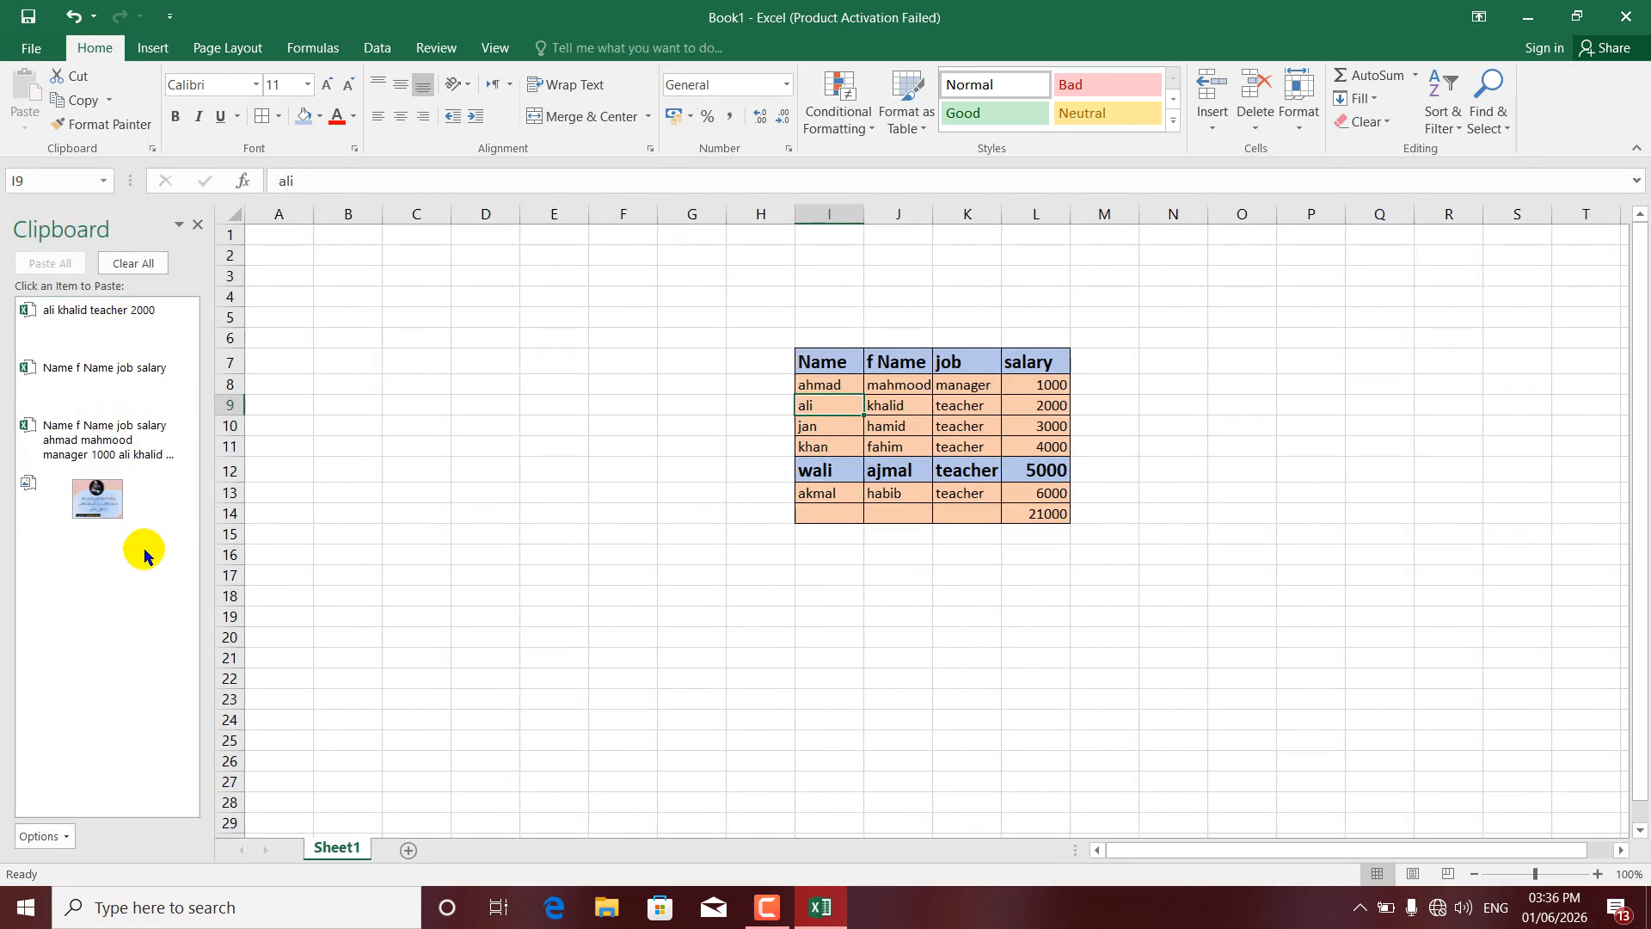
left_click(135, 269)
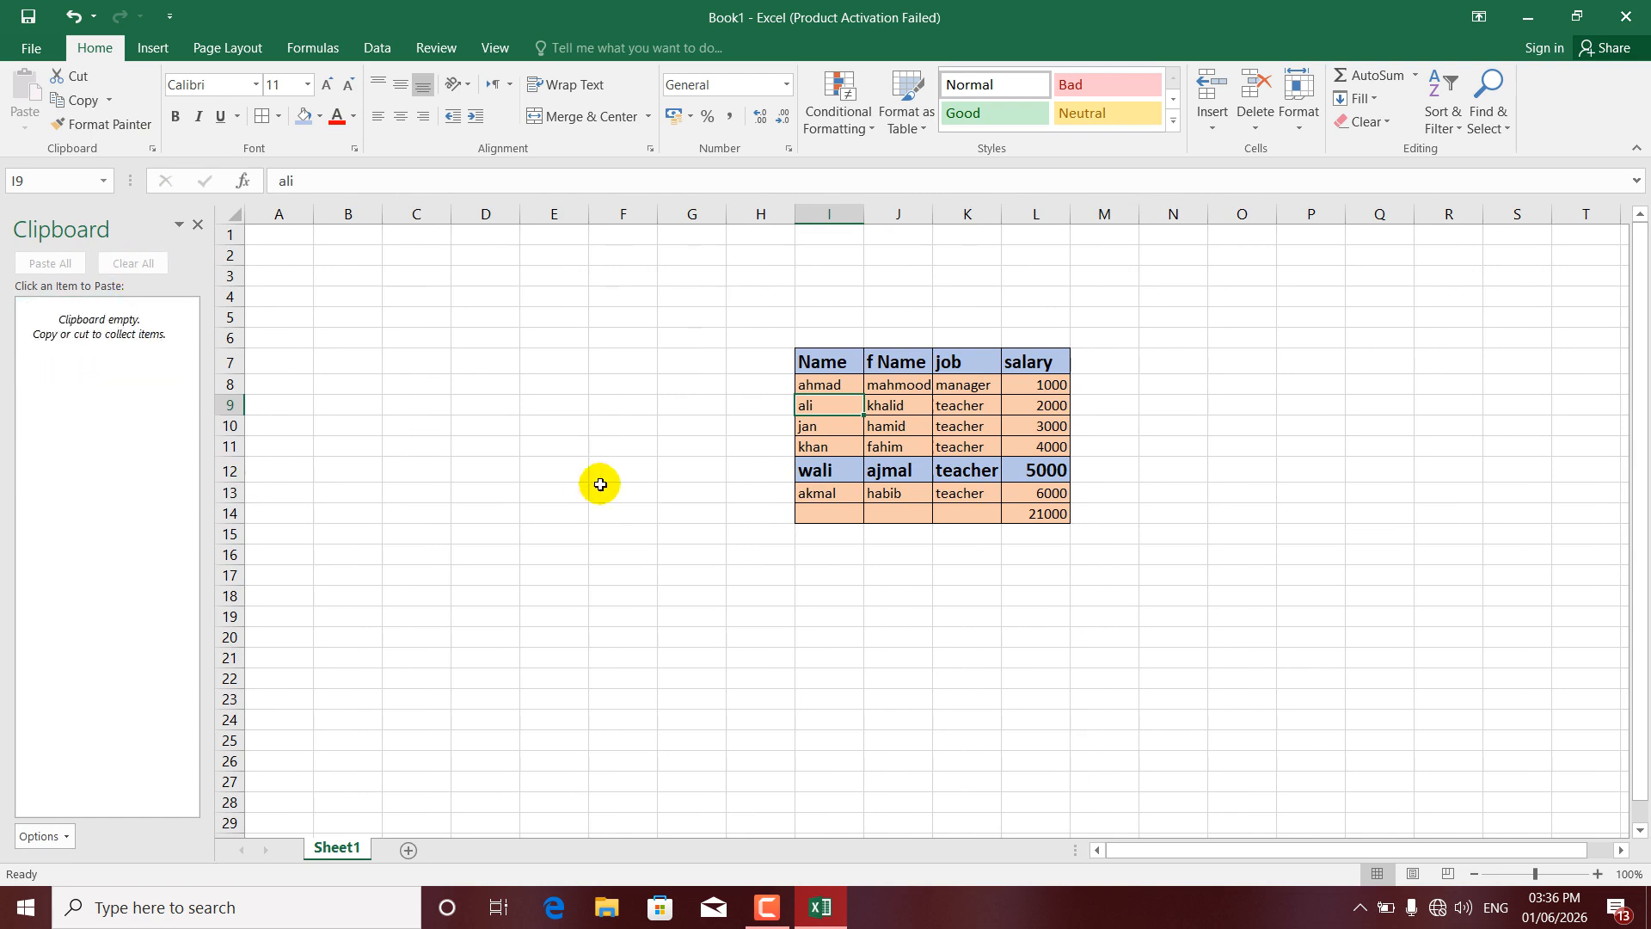
left_click_drag(831, 367, 1019, 361)
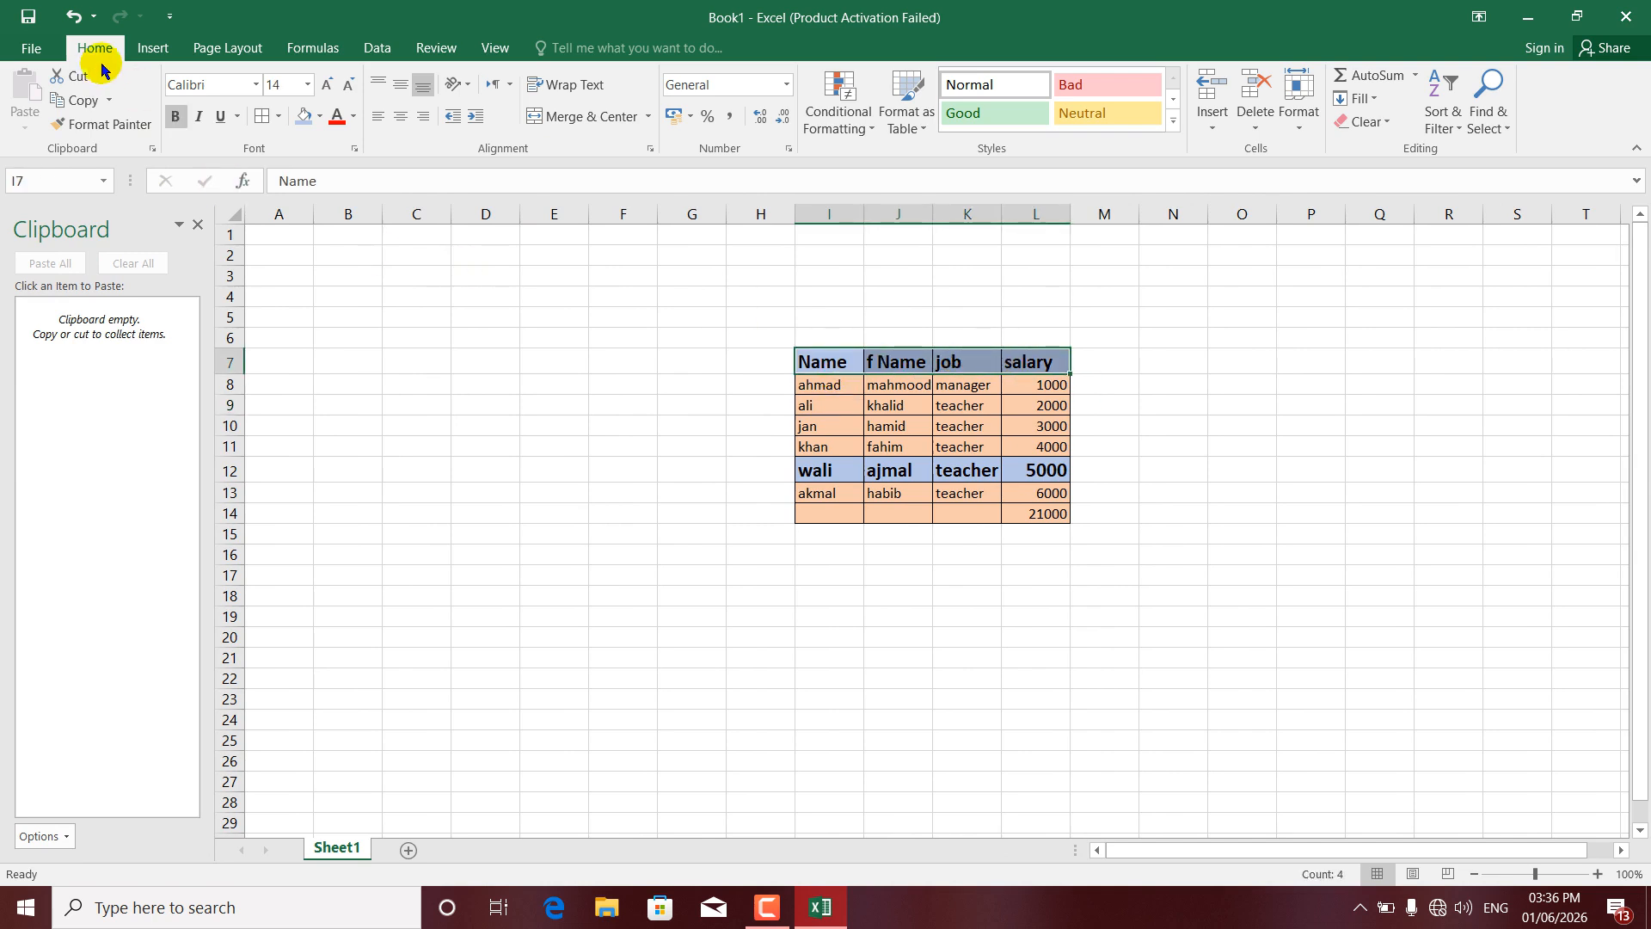
left_click(68, 101)
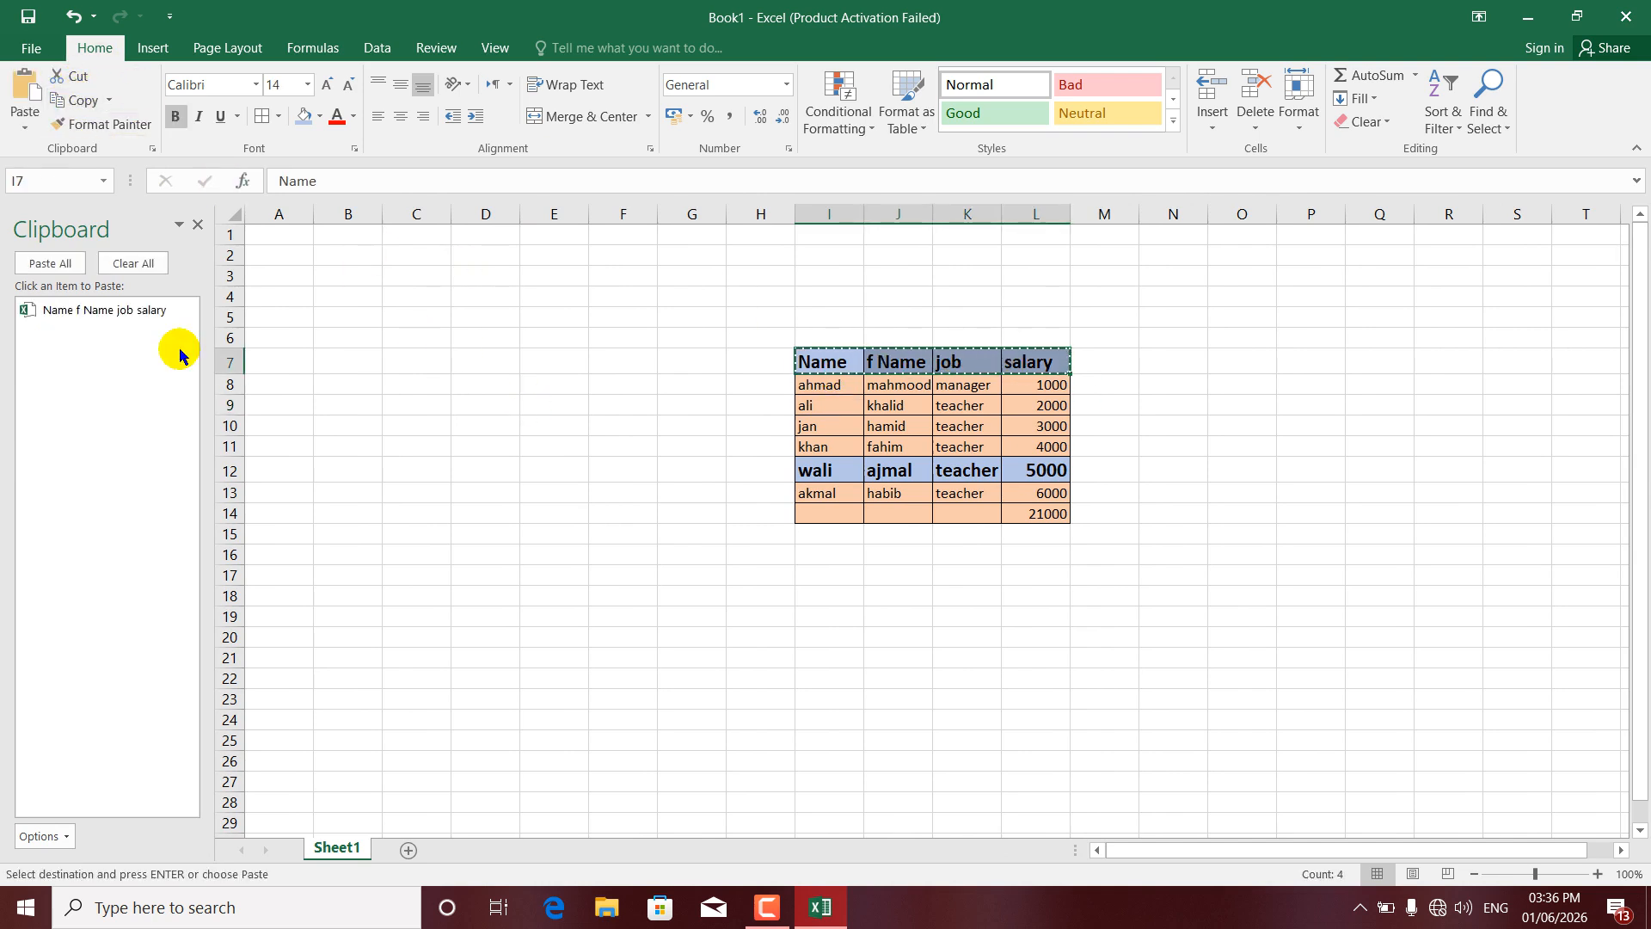
- Copy two more name cells into the Clipboard pane
mouse_move(120, 318)
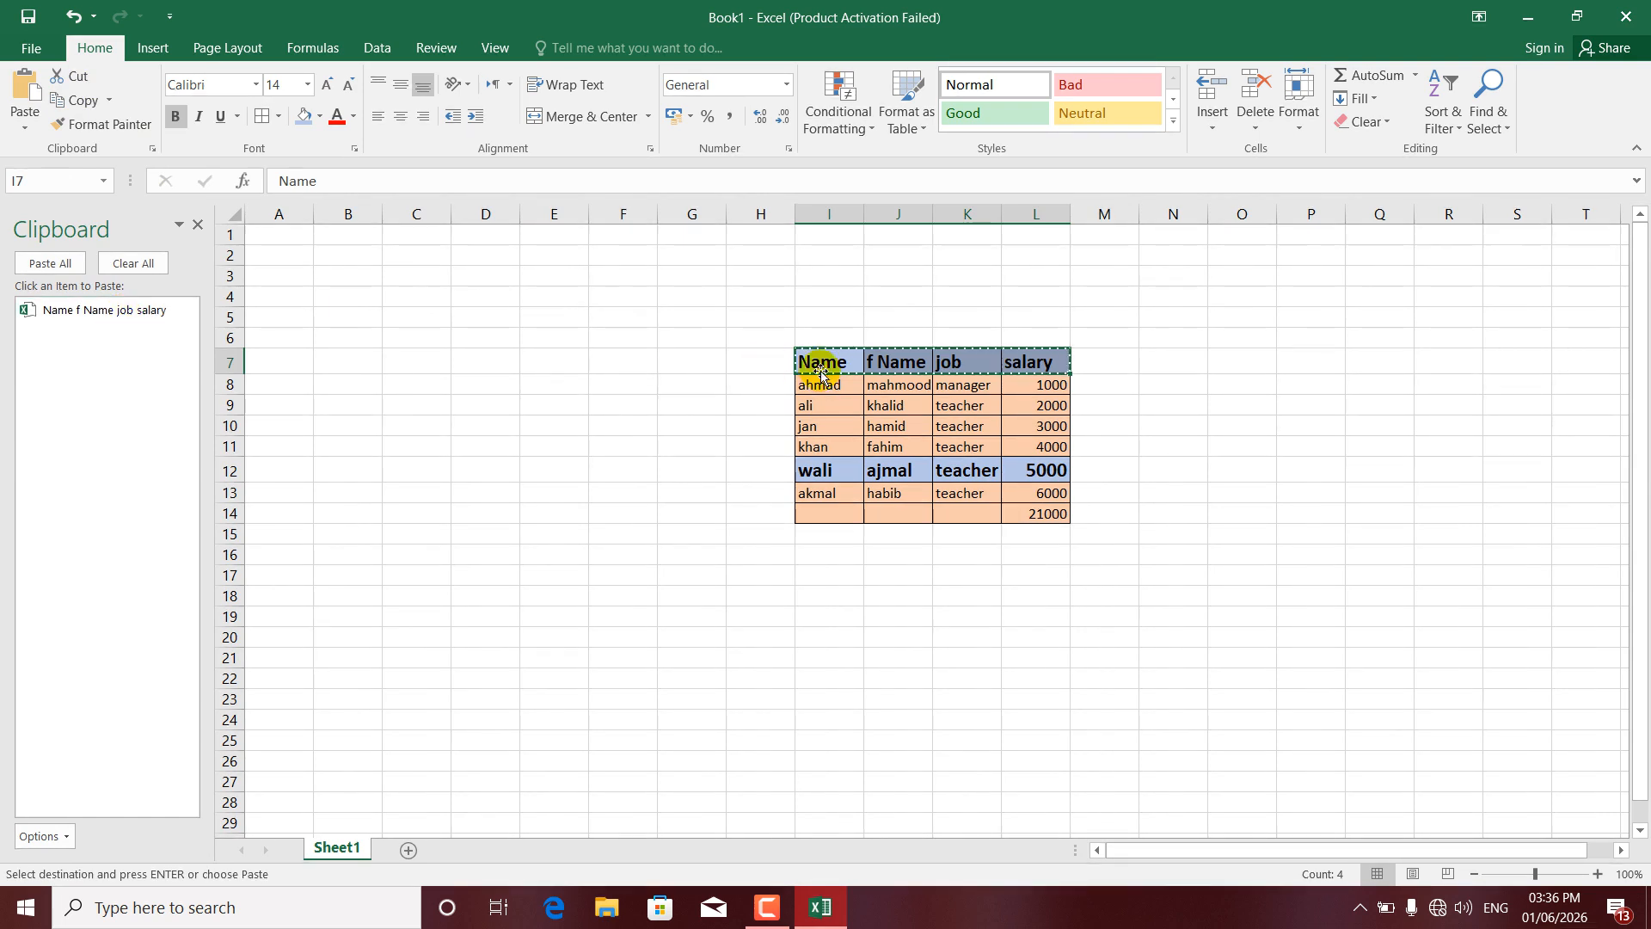
left_click(811, 405)
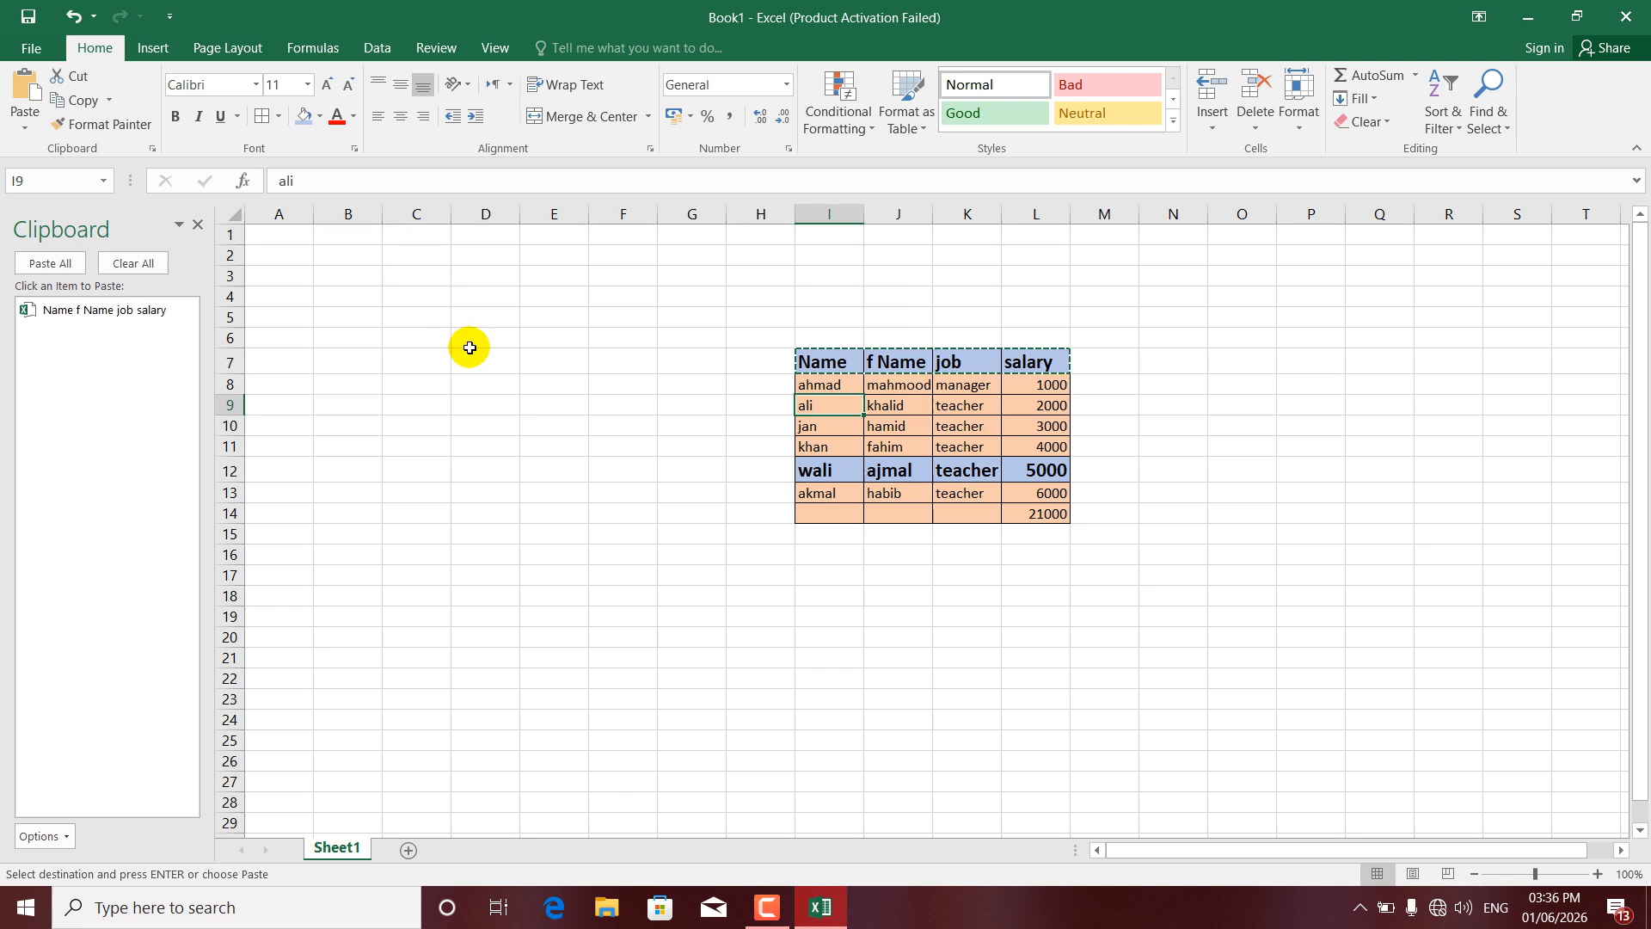
key("ctrl+c")
left_click(858, 448)
key("ctrl+c")
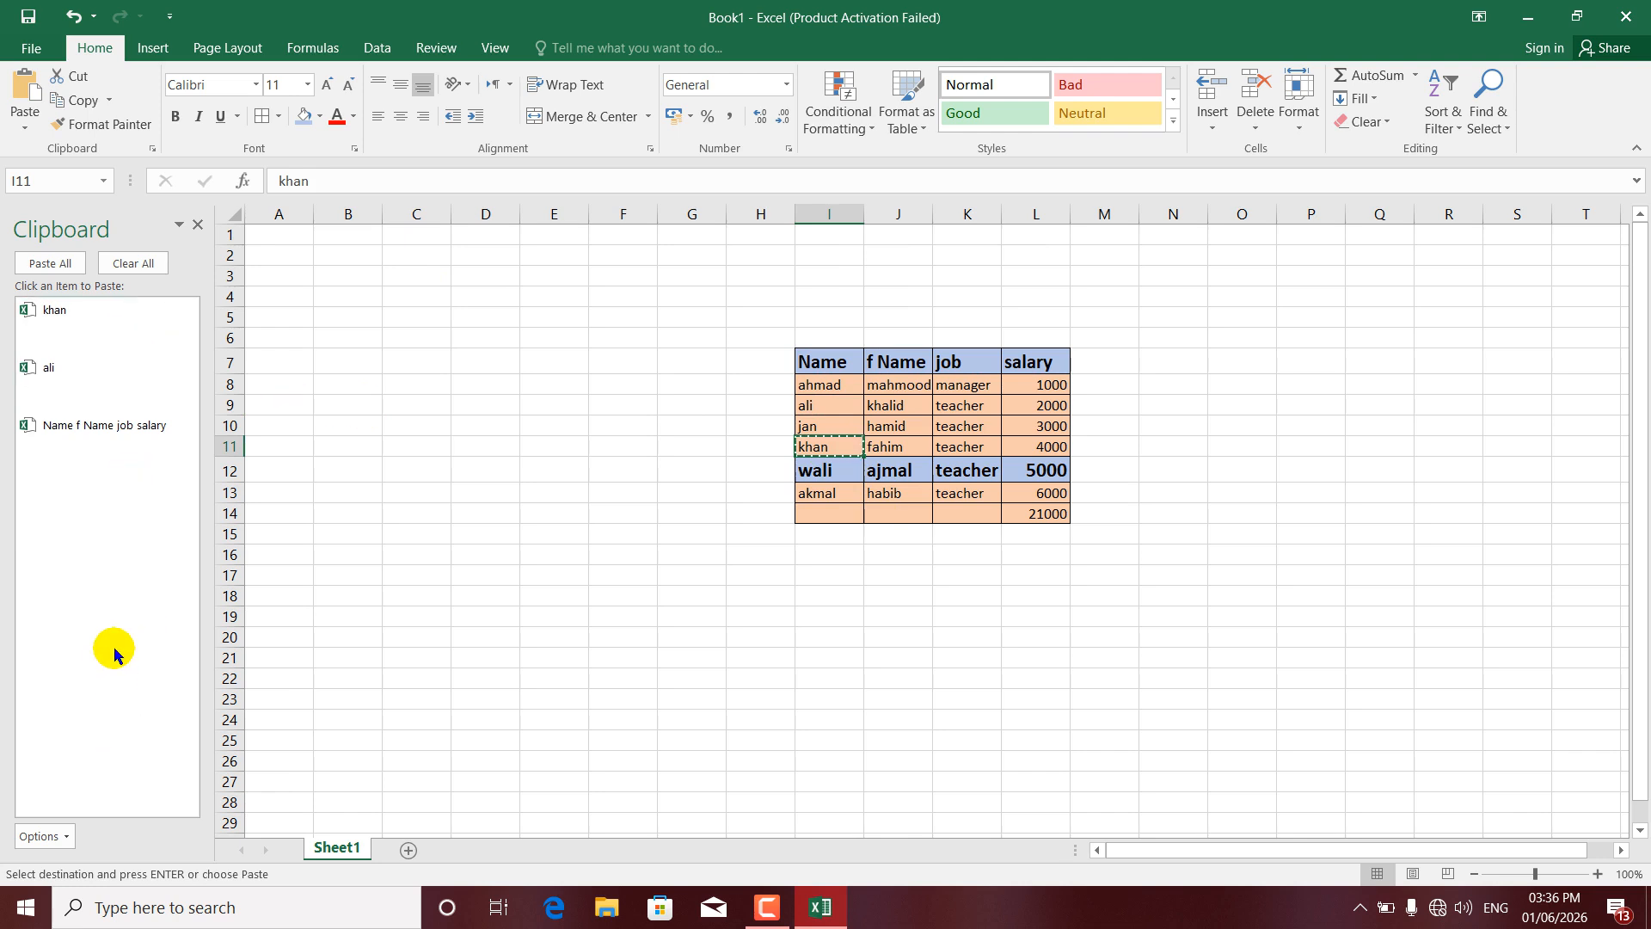
- Turn off Collect Without Showing Office Clipboard and turn on Show Office Clipboard Automatically
left_click(62, 841)
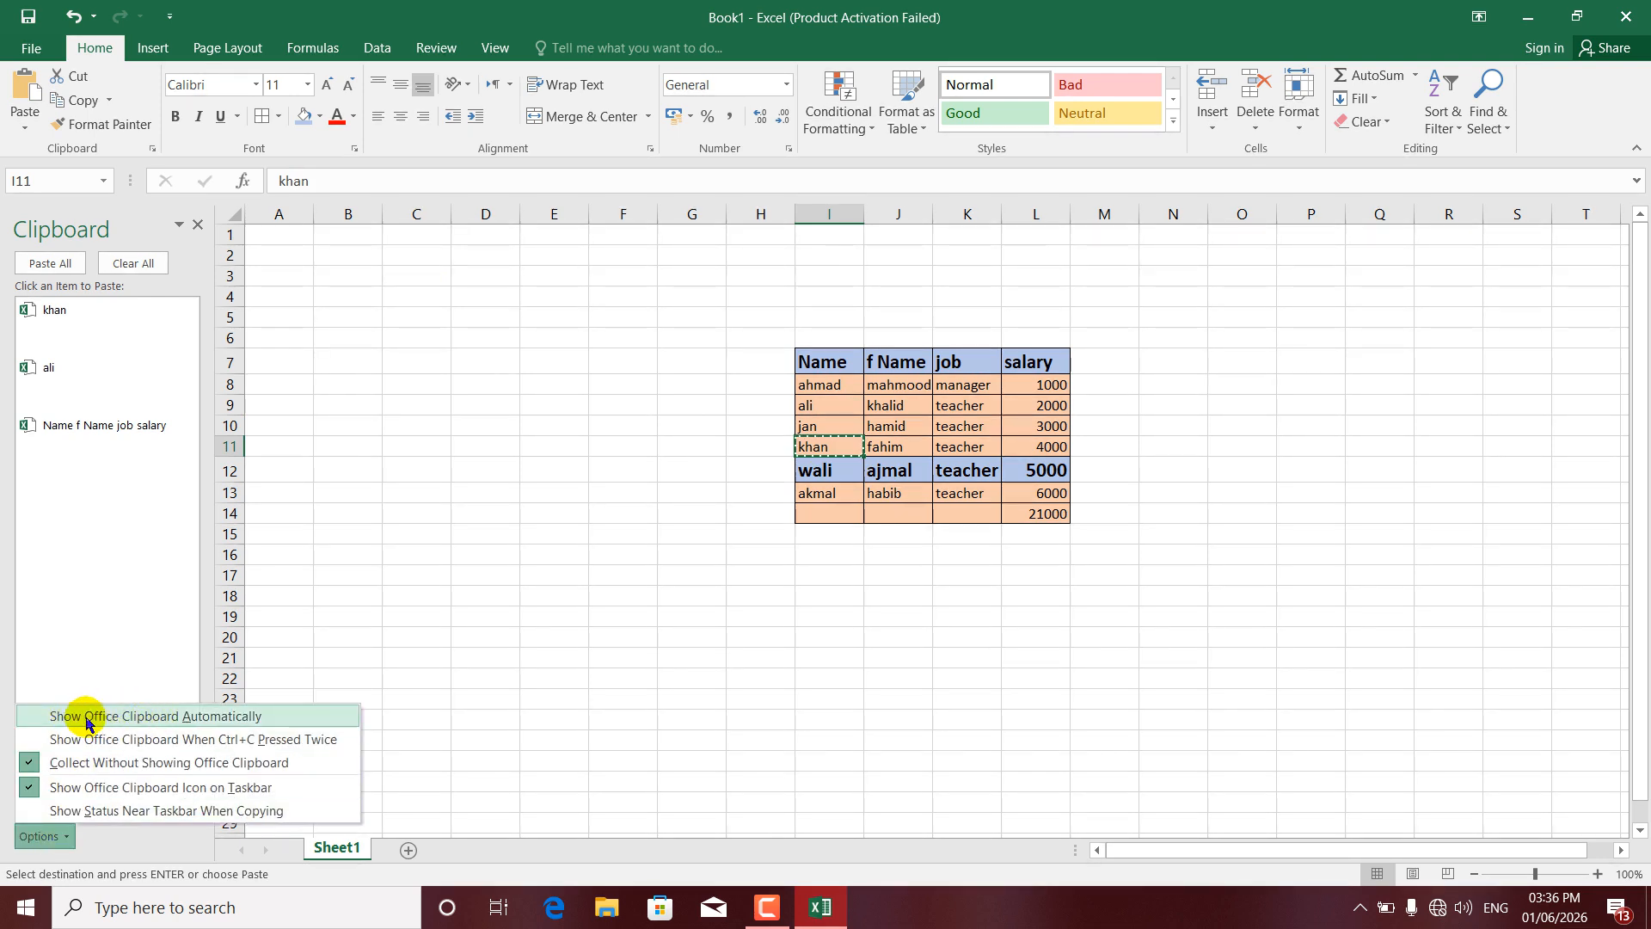
left_click(53, 764)
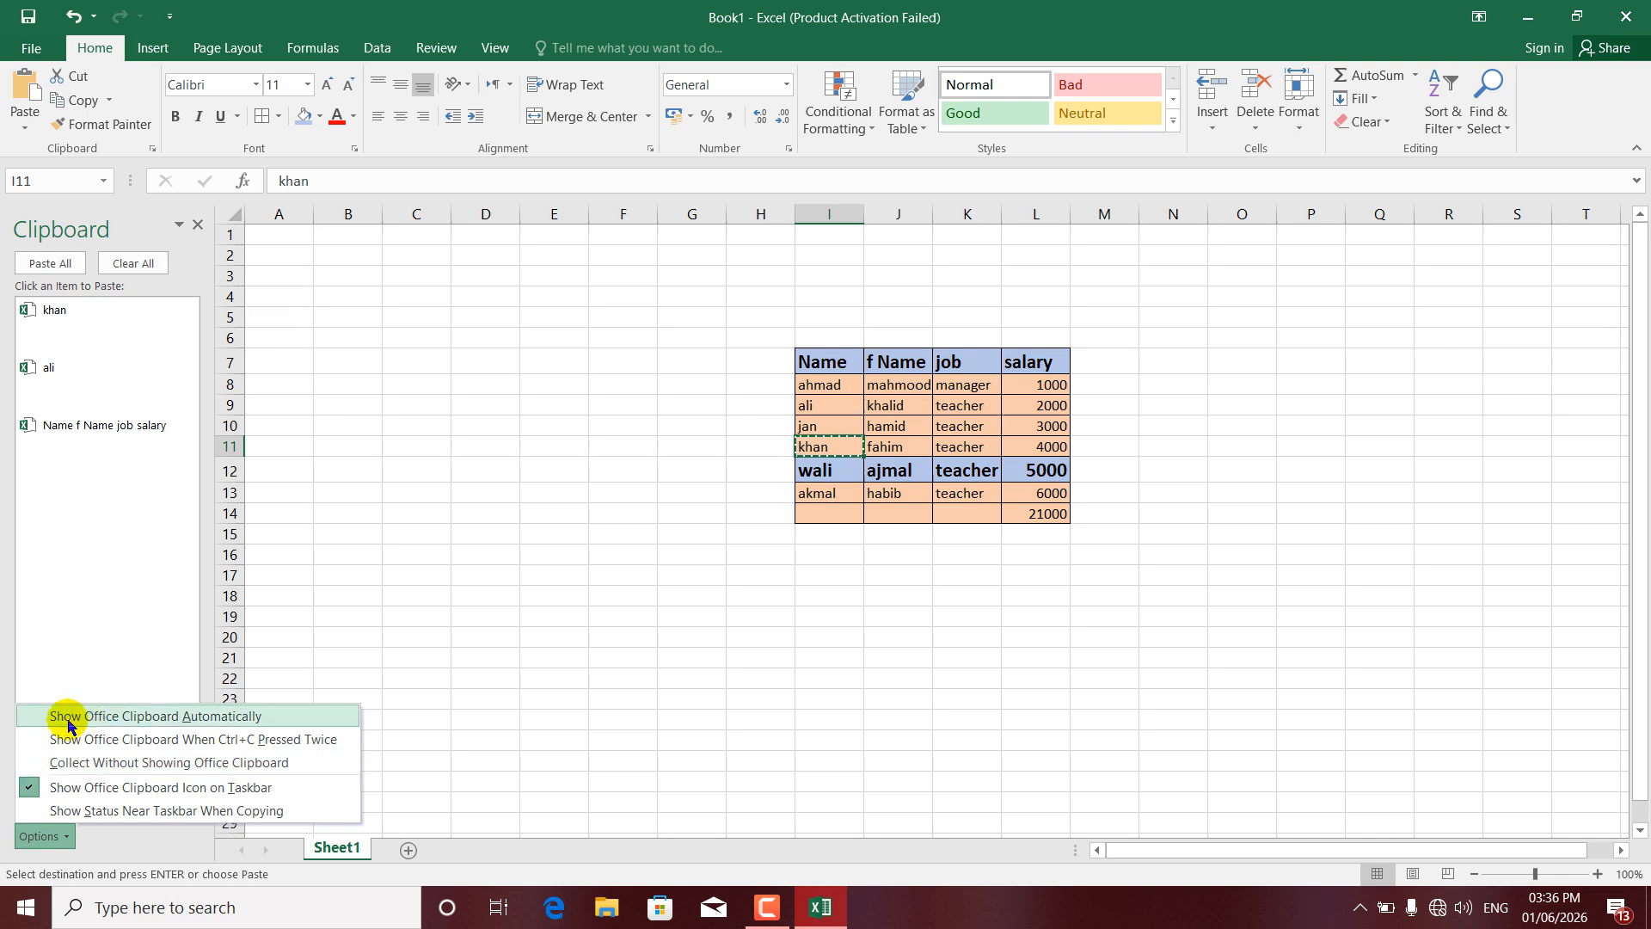
left_click(52, 719)
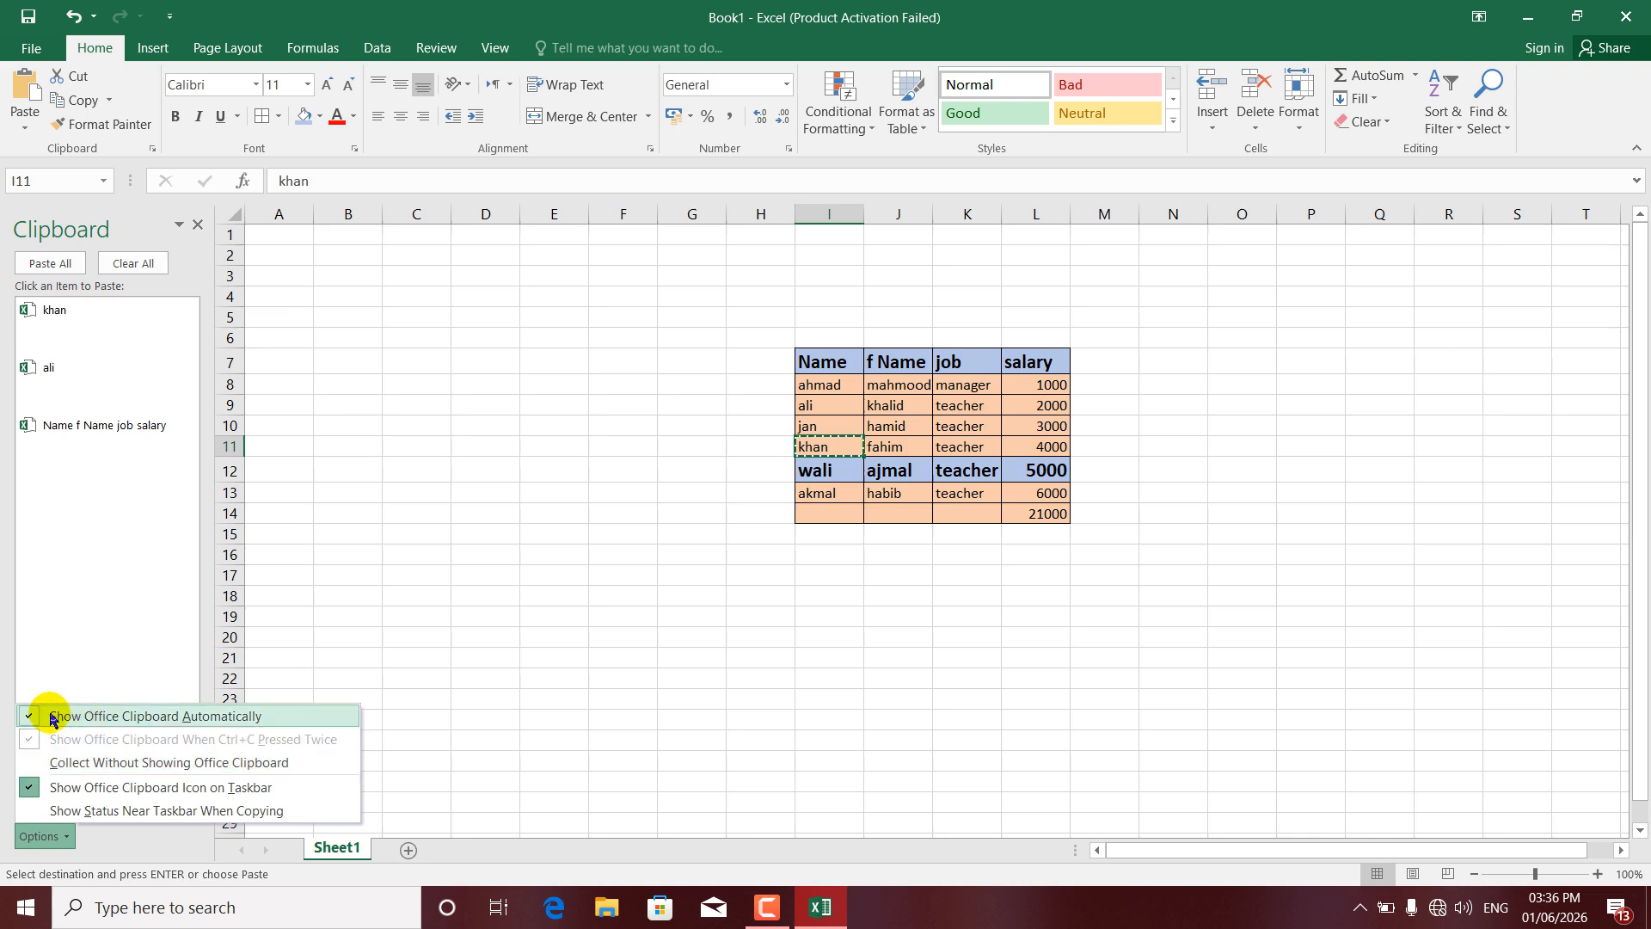
left_click(331, 514)
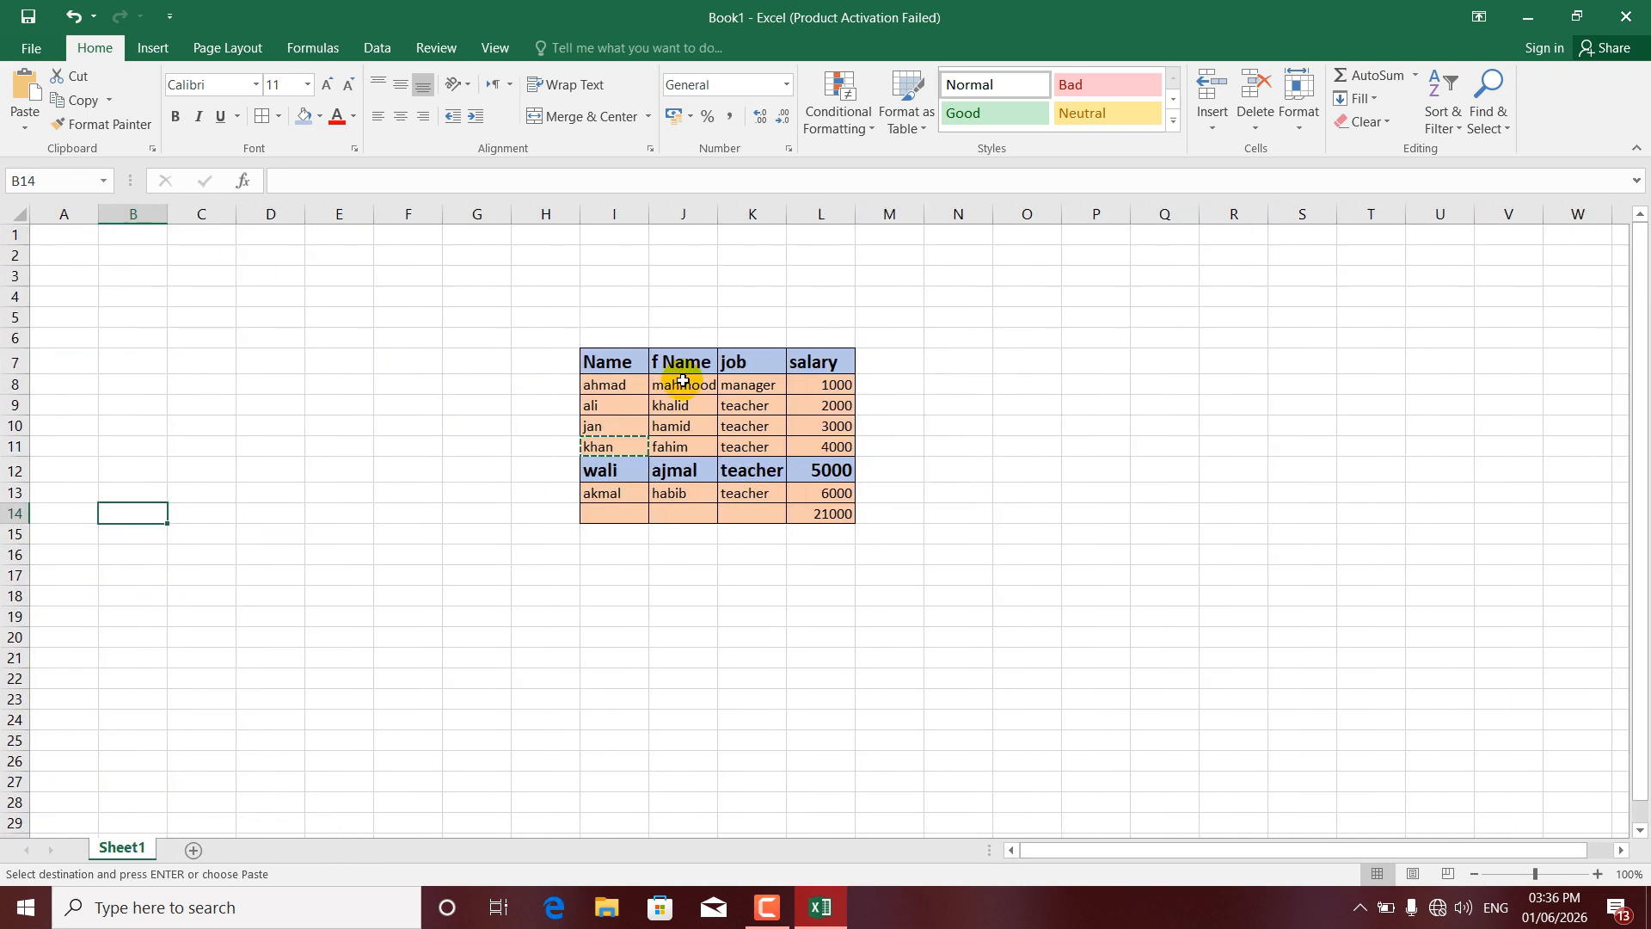
left_click(633, 385)
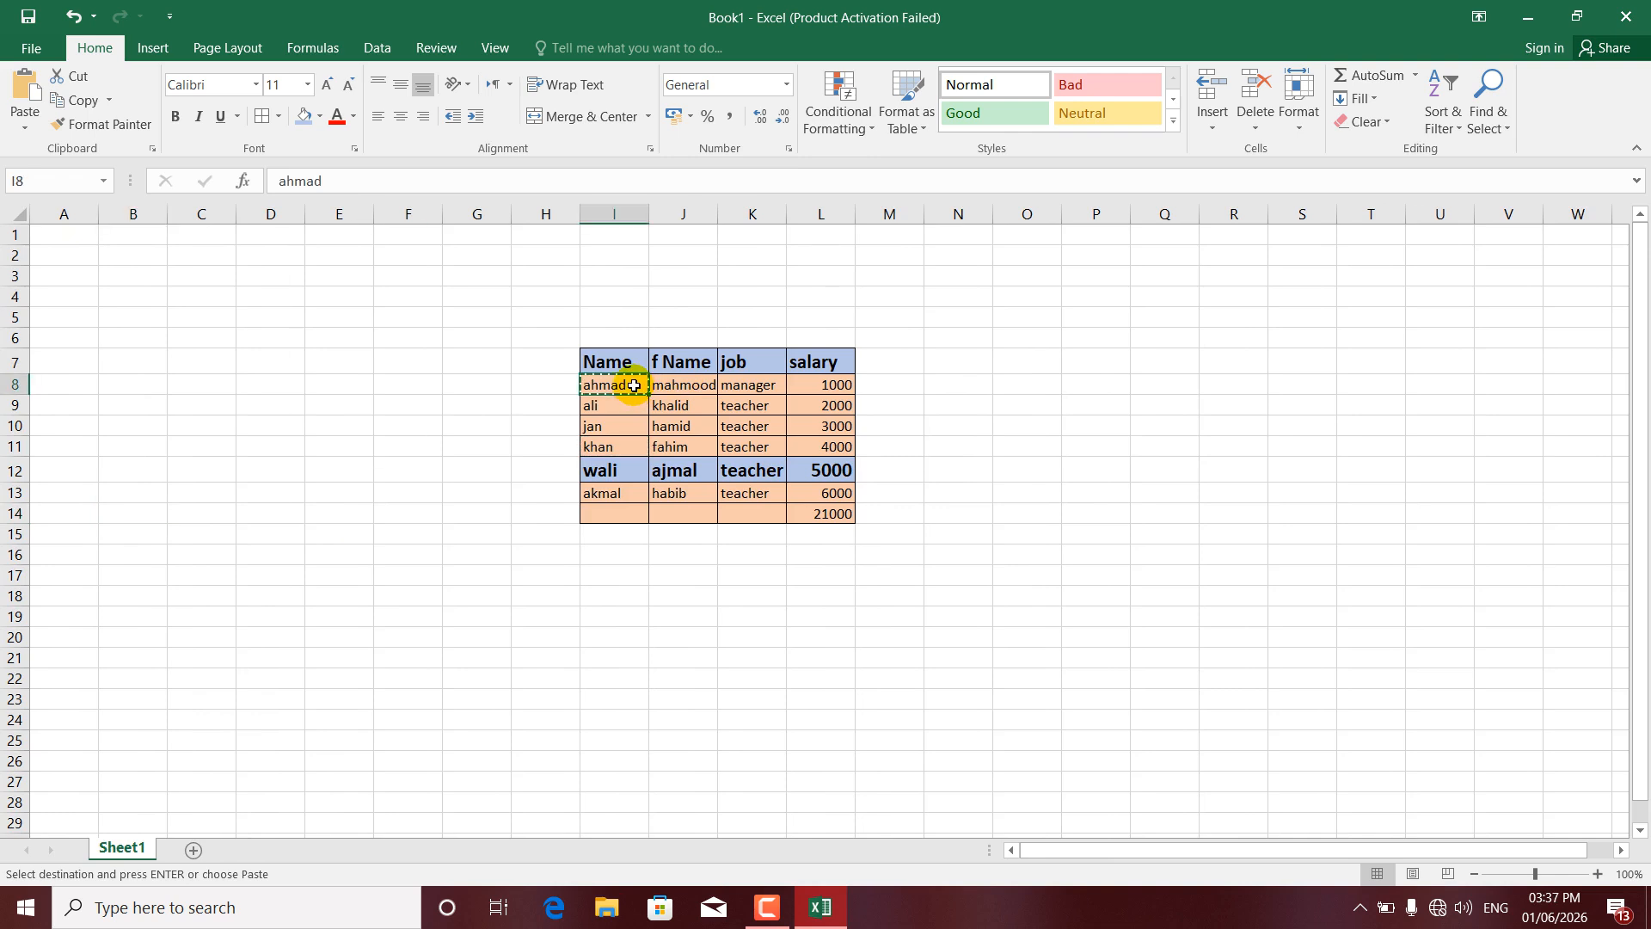
- Select father's-name cells and reopen the Clipboard pane showing the newly added item
left_click(684, 405)
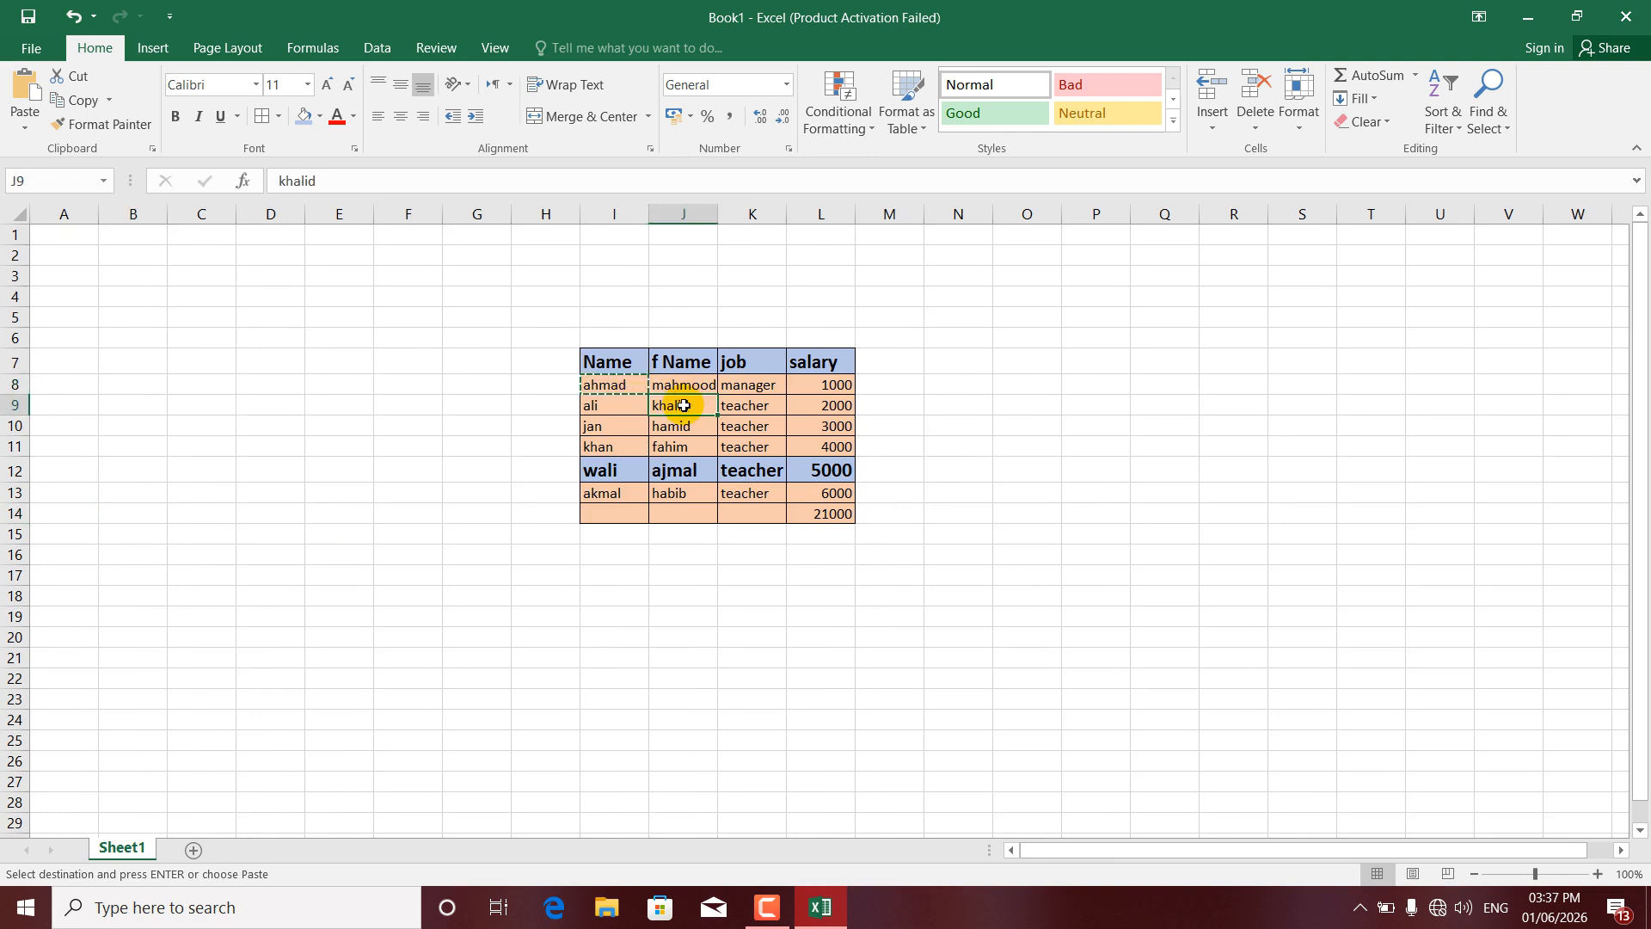
left_click(682, 432)
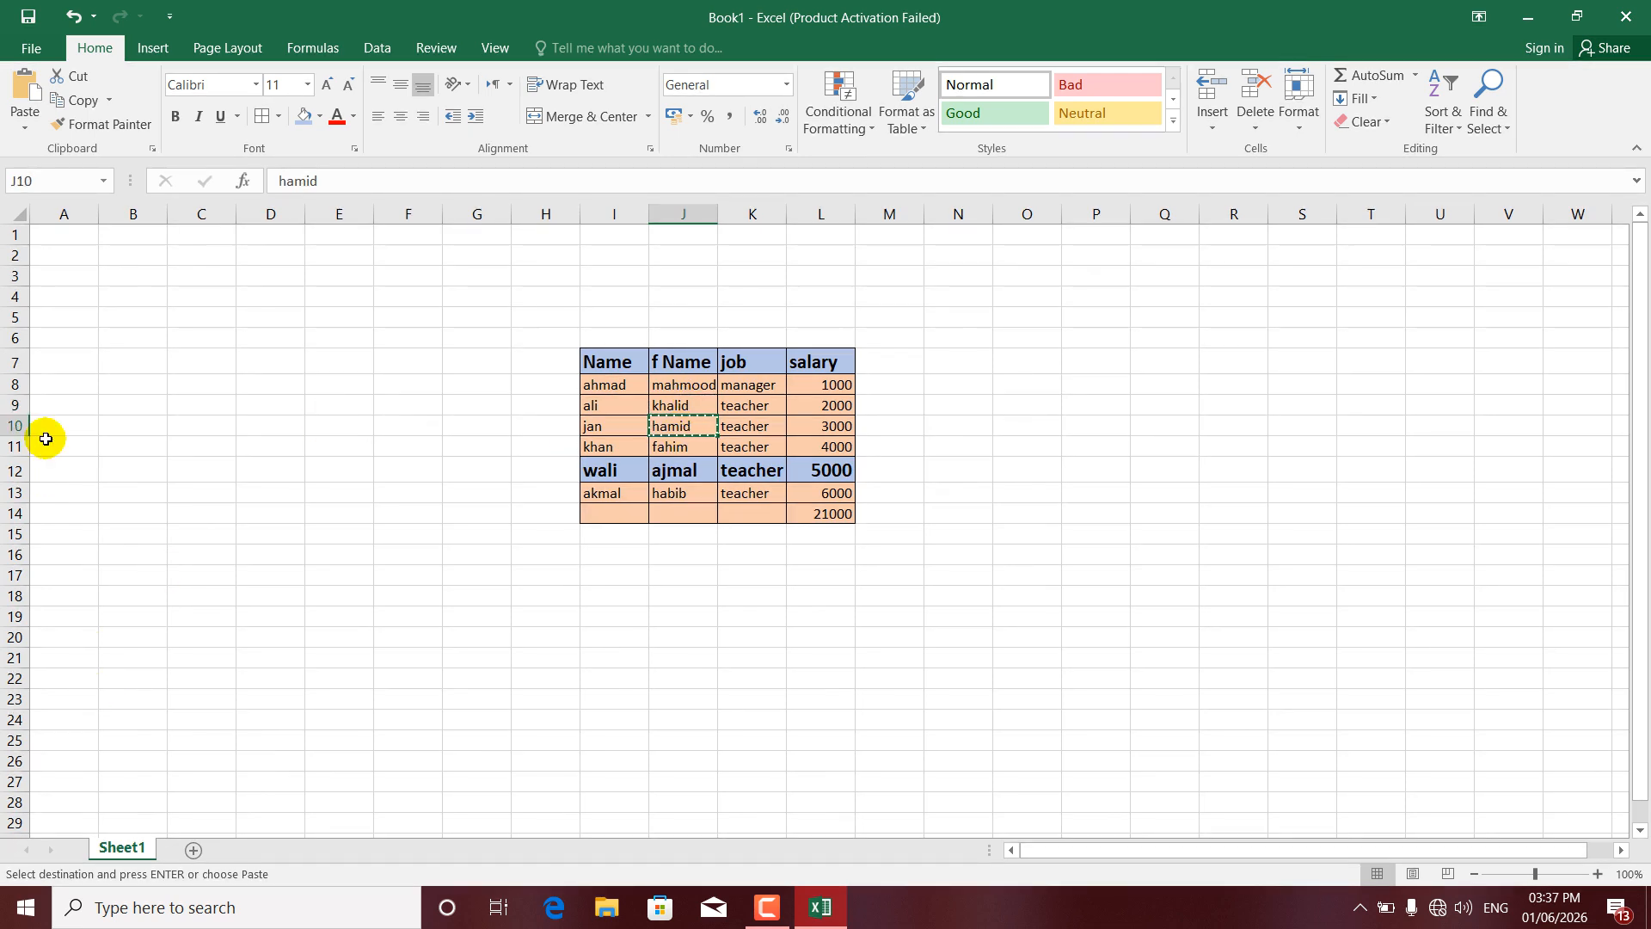
left_click(153, 148)
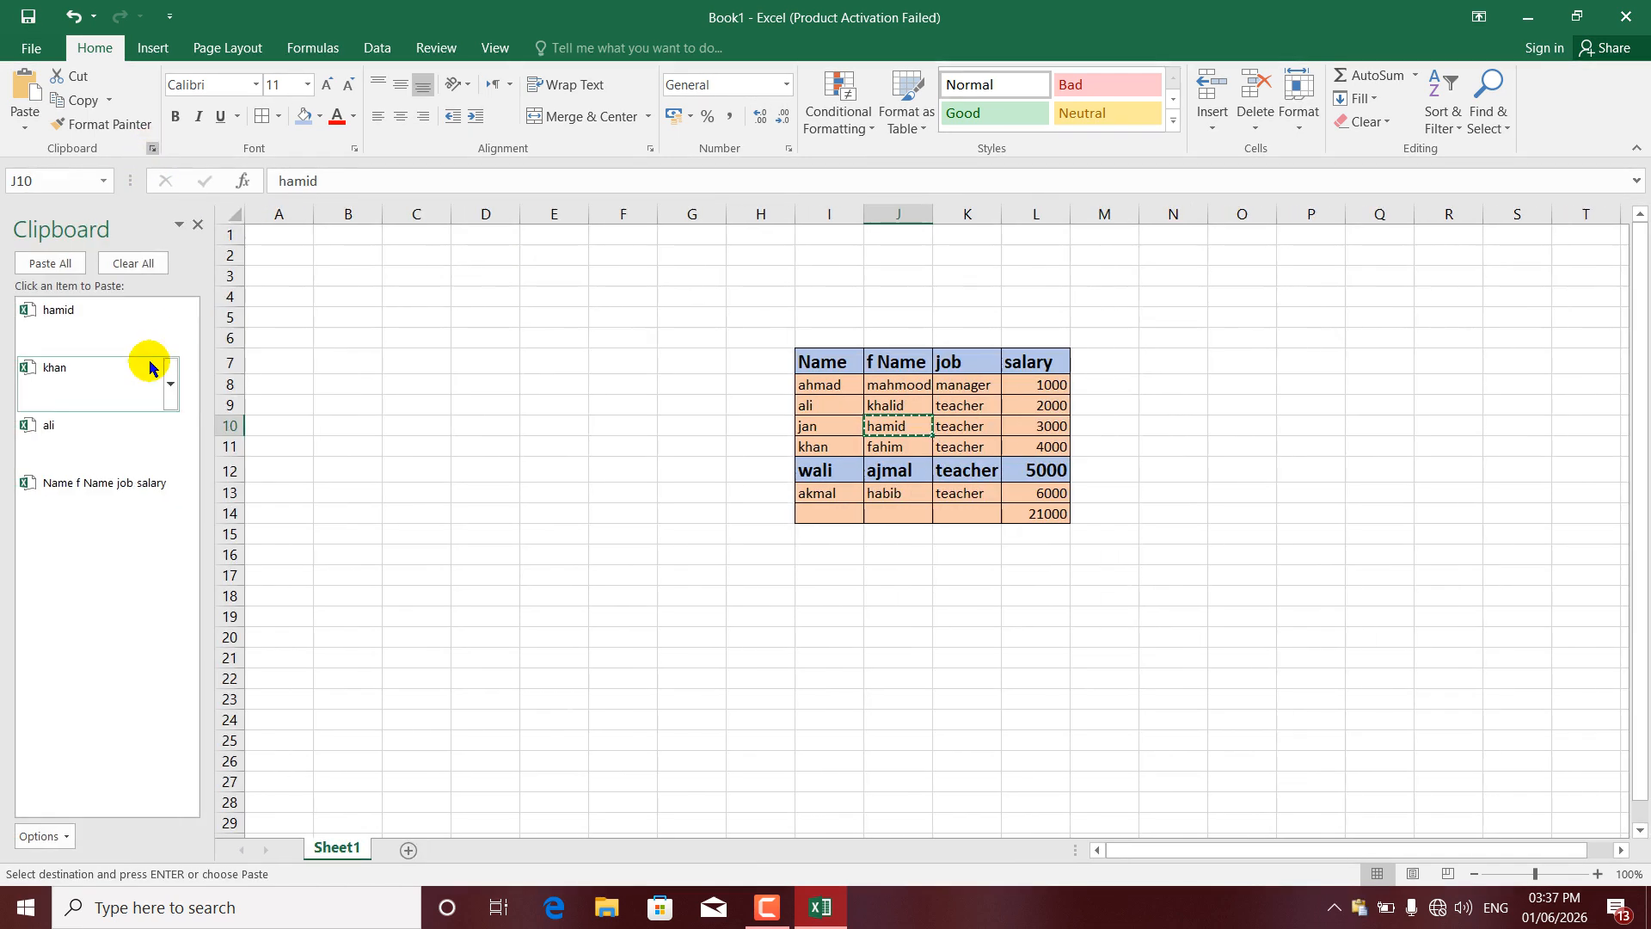
- Turn off the Clipboard option that shows the Office Clipboard automatically when copying
left_click(52, 835)
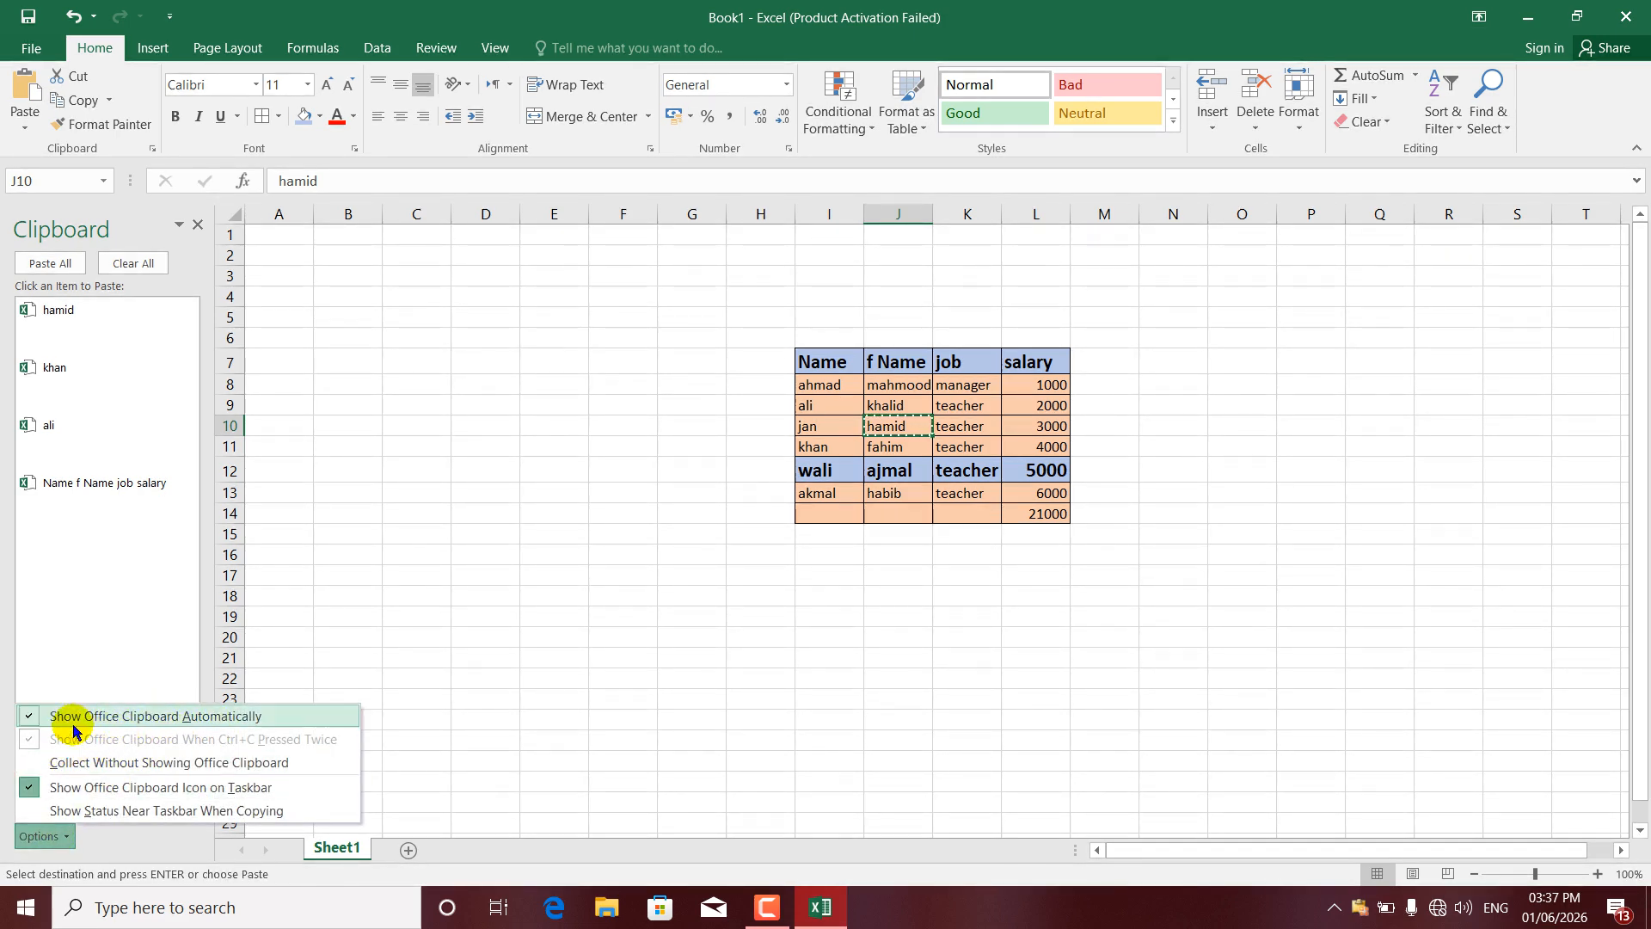
left_click(31, 715)
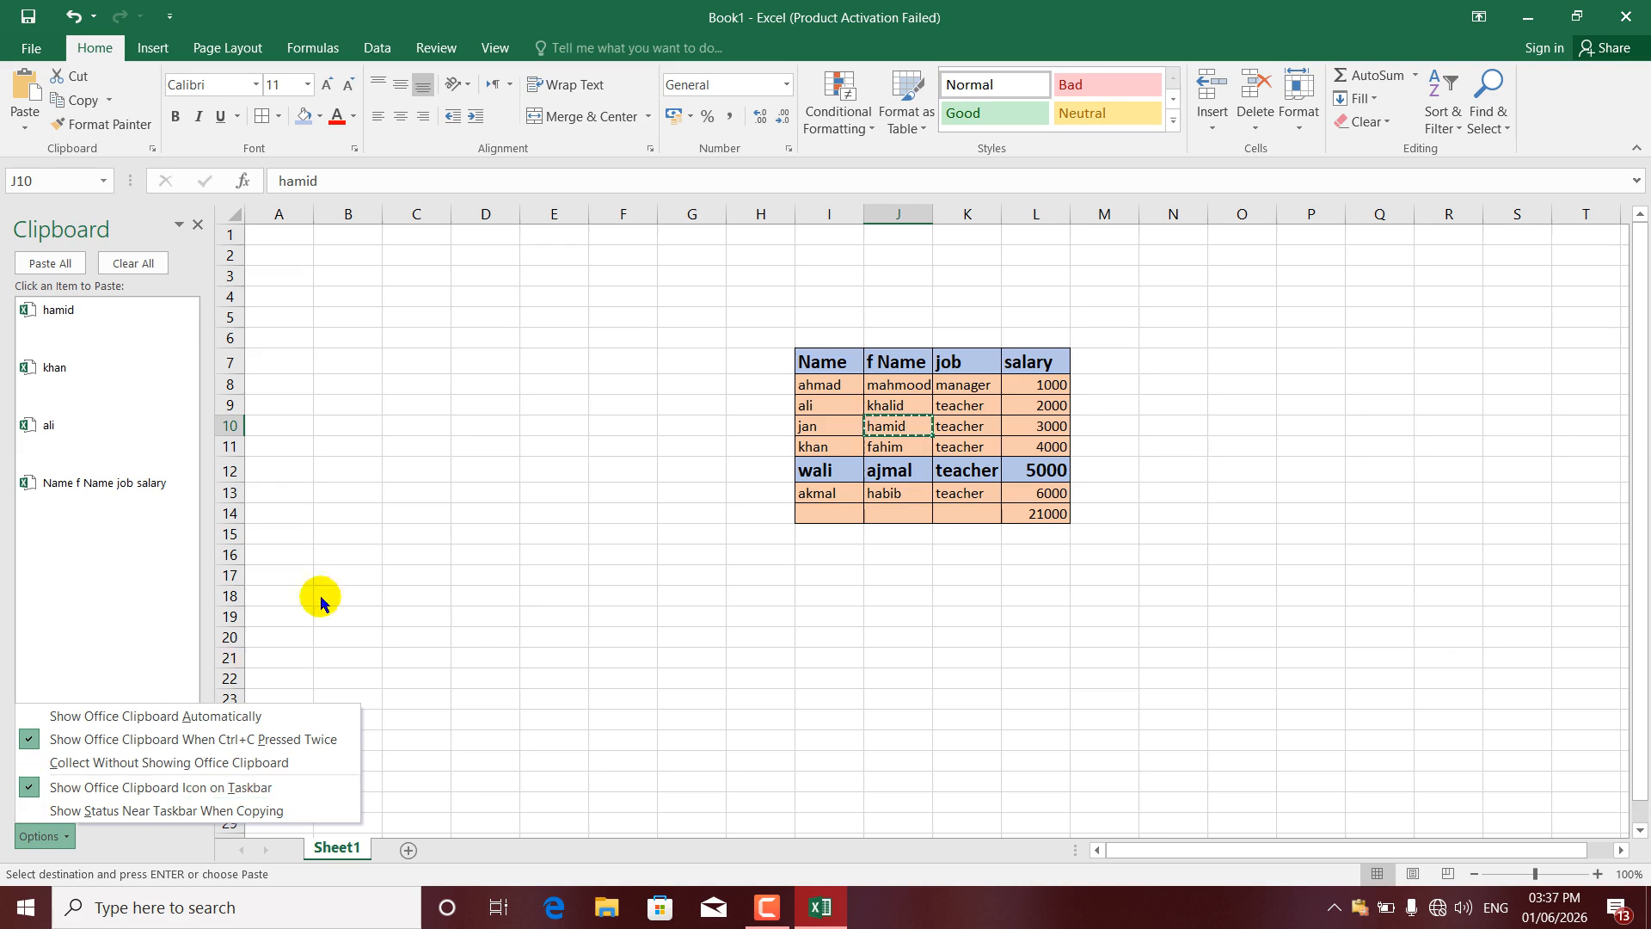
left_click(487, 407)
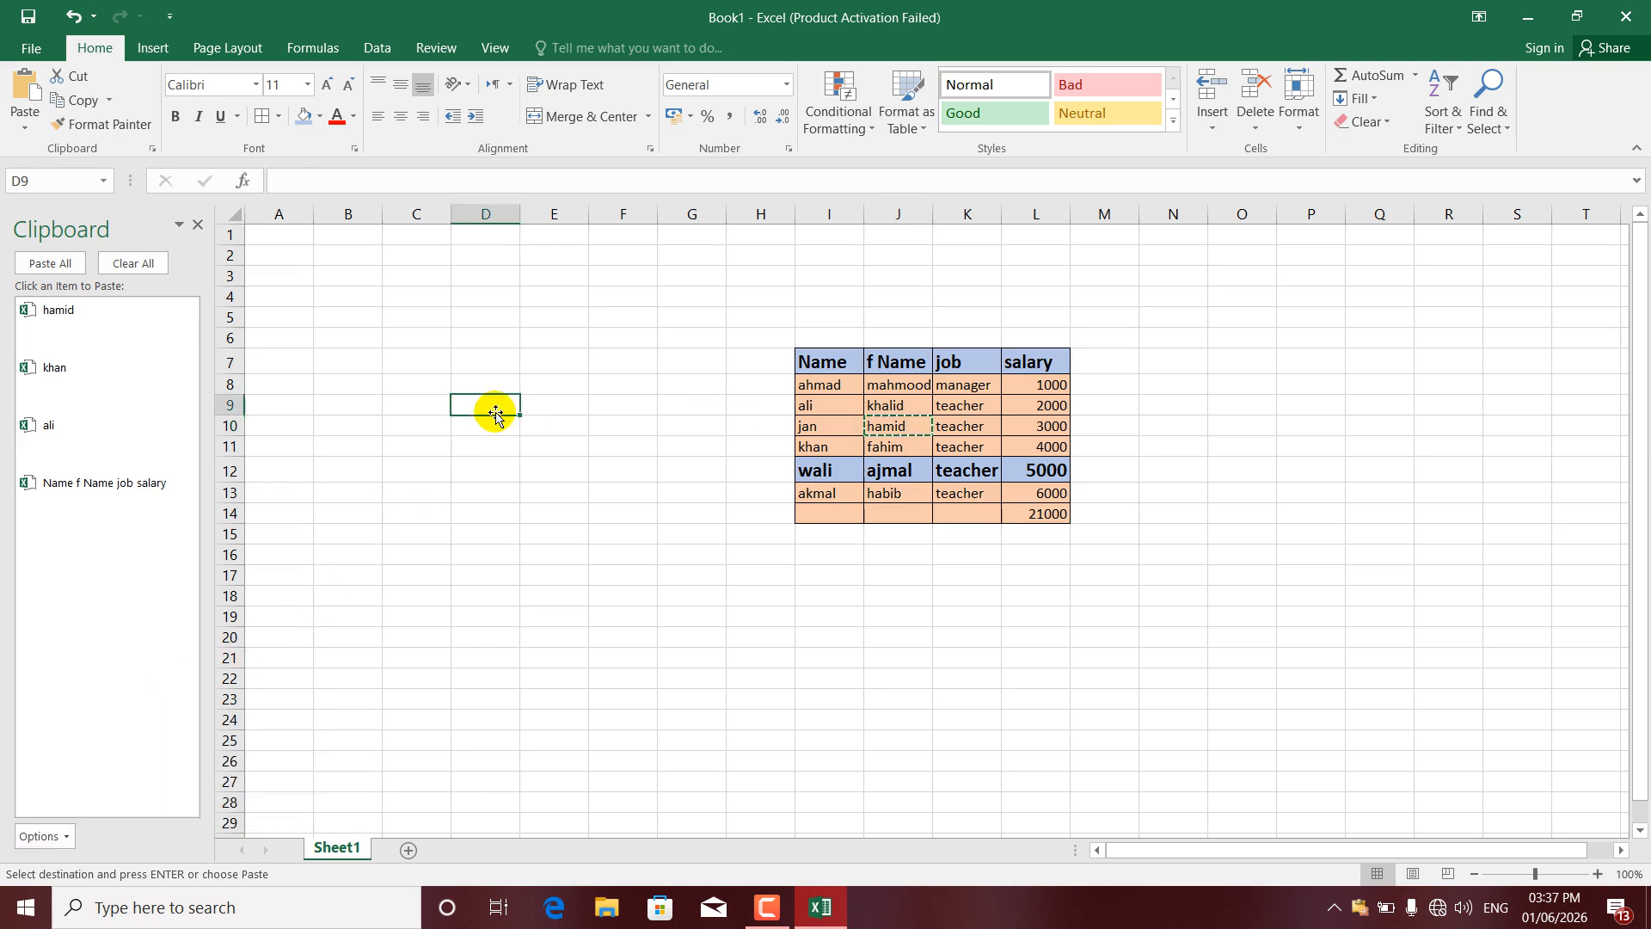
- Copy khan from I11, then select teacher in K11
left_click(199, 225)
left_click(625, 441)
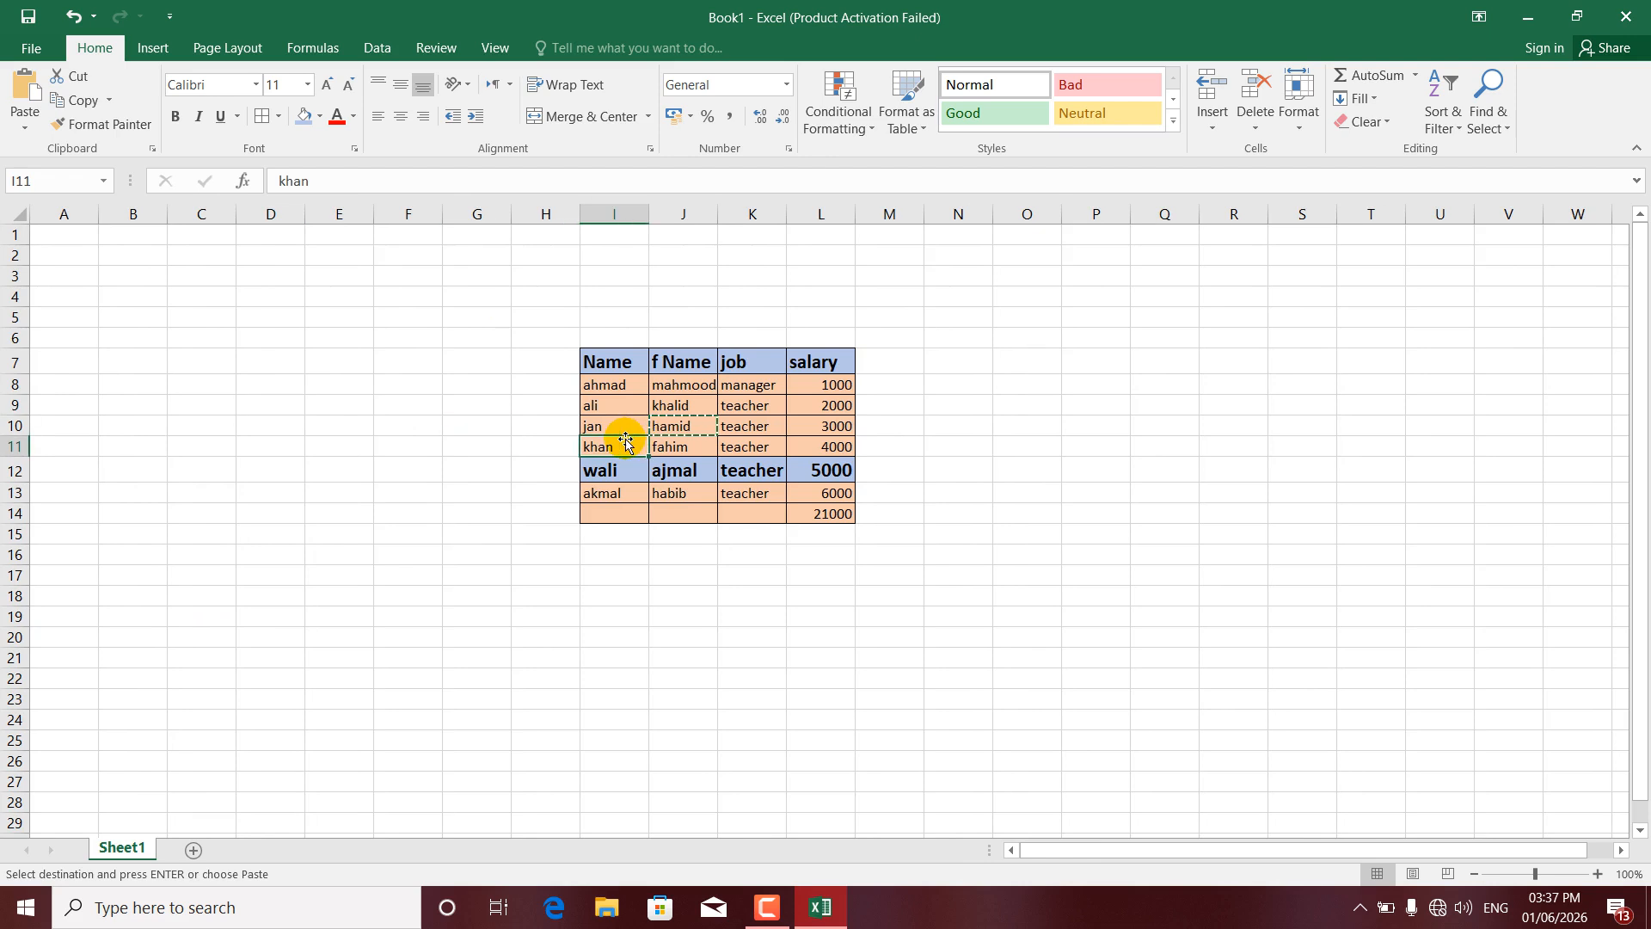
key("ctrl+c")
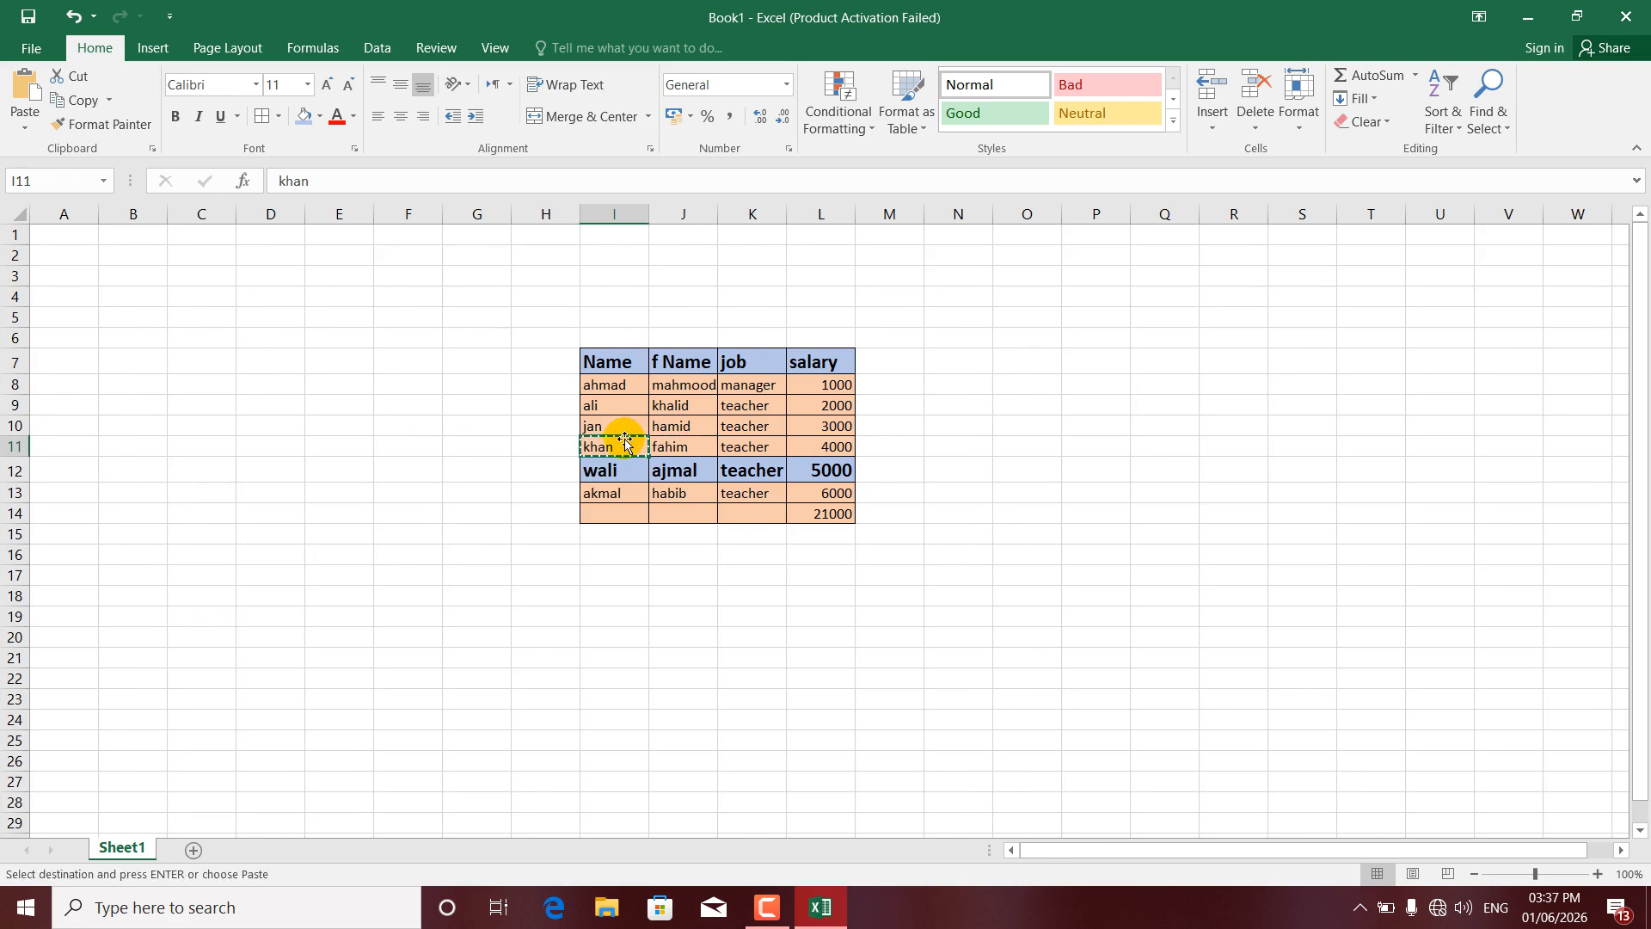
left_click(738, 444)
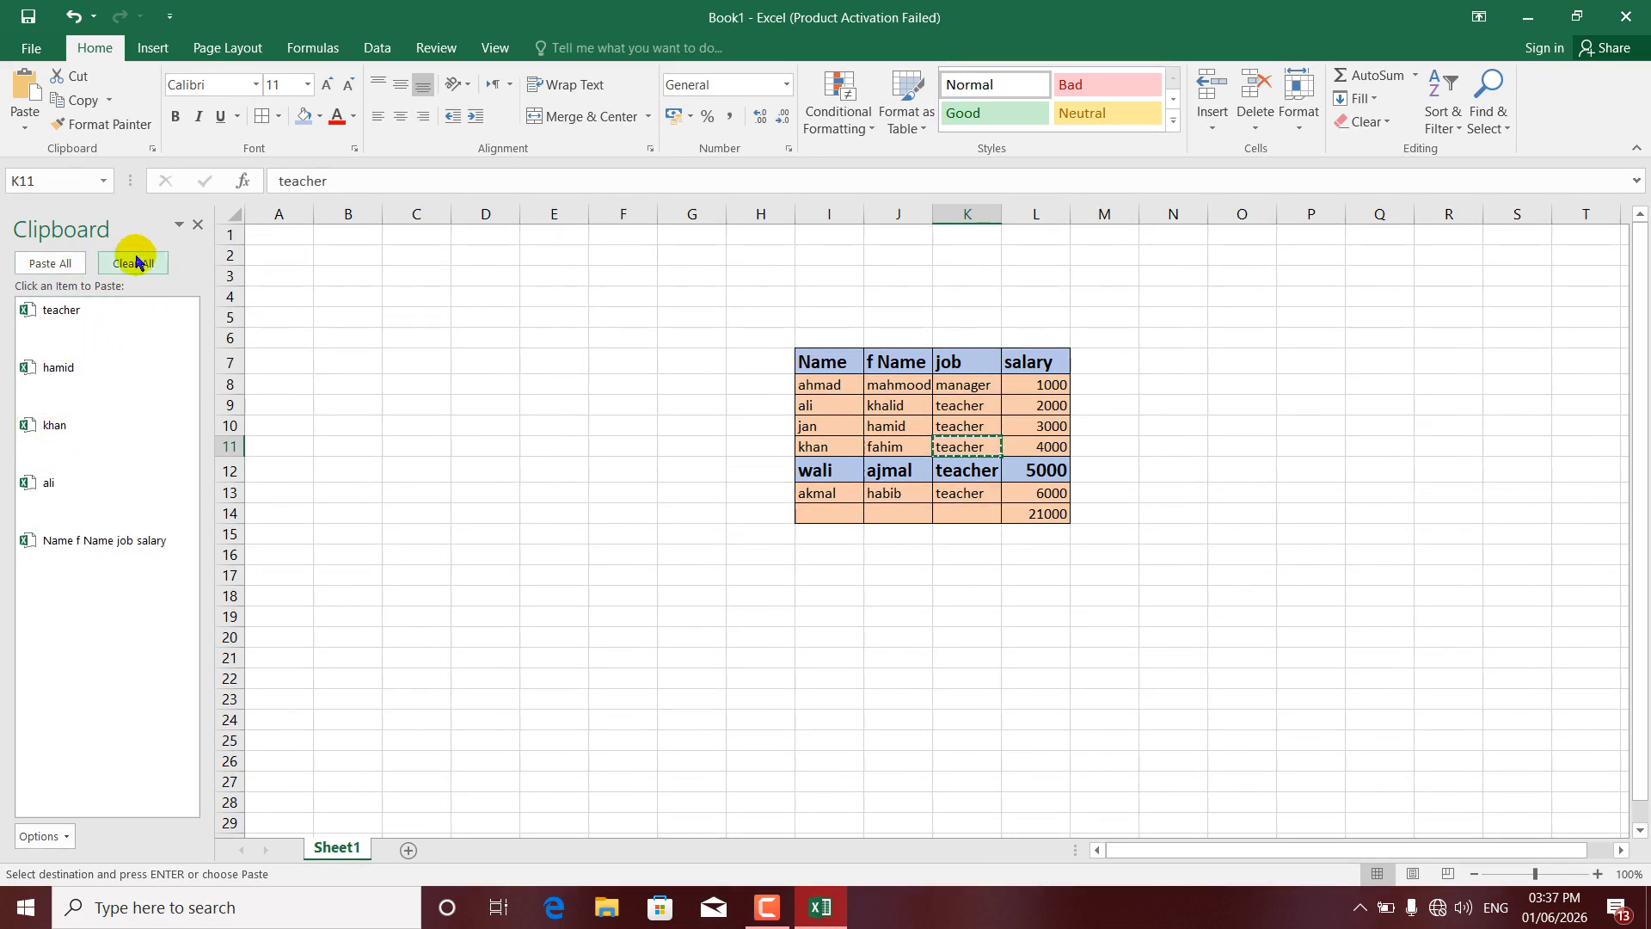
- Clear all items from the Office Clipboard and close its pane
left_click(67, 836)
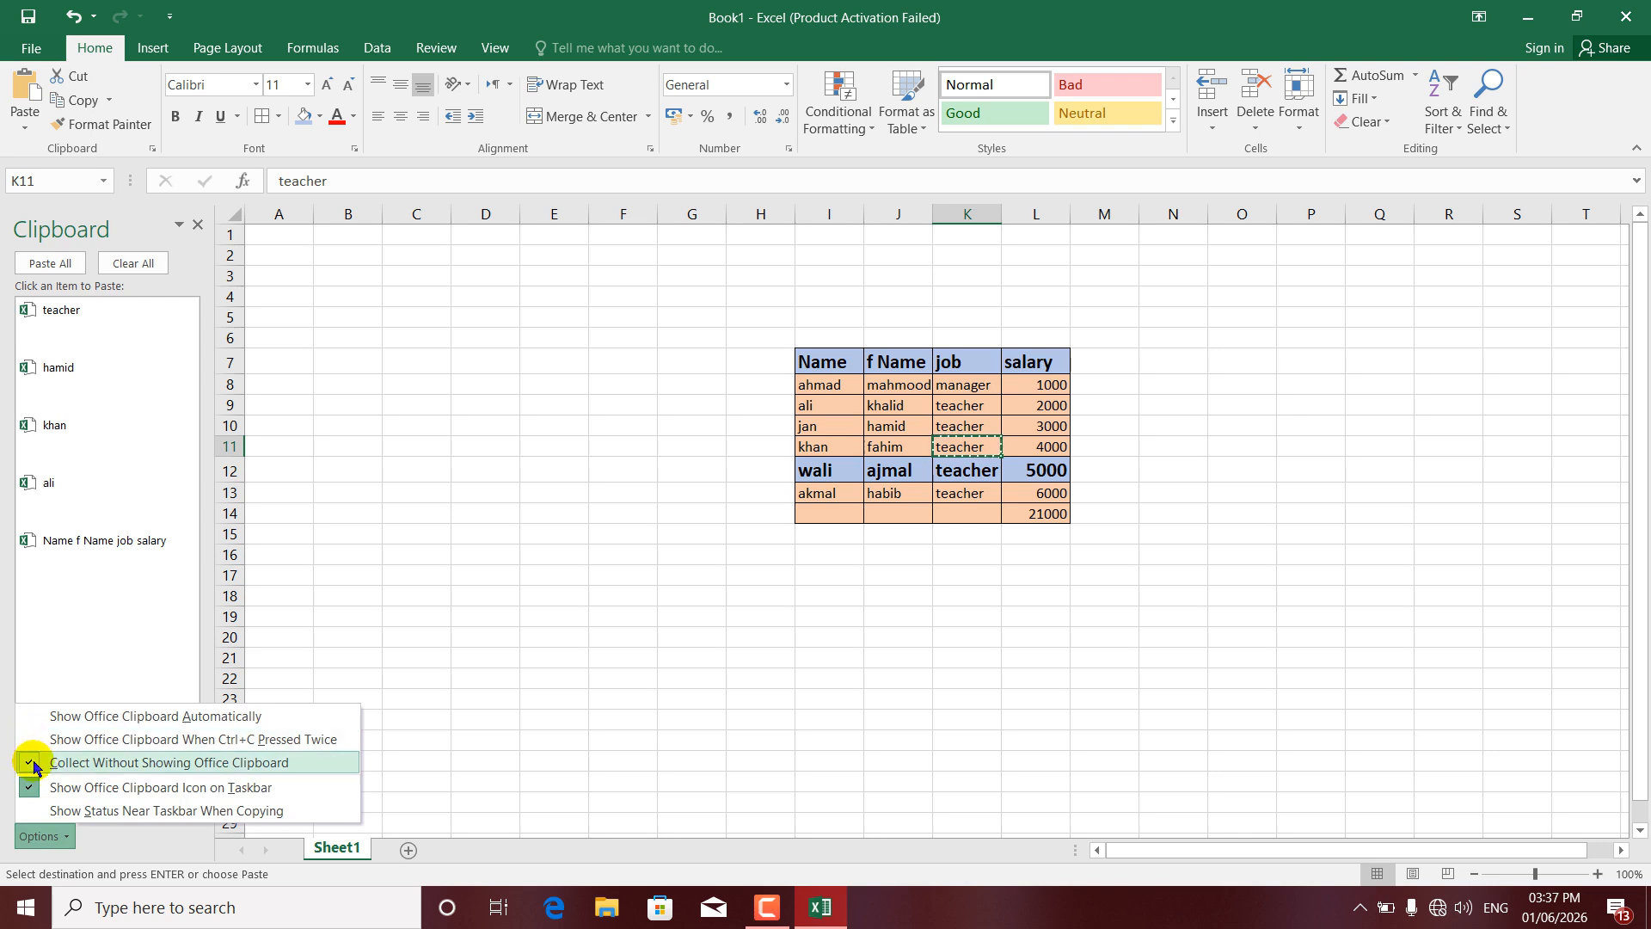
left_click(144, 264)
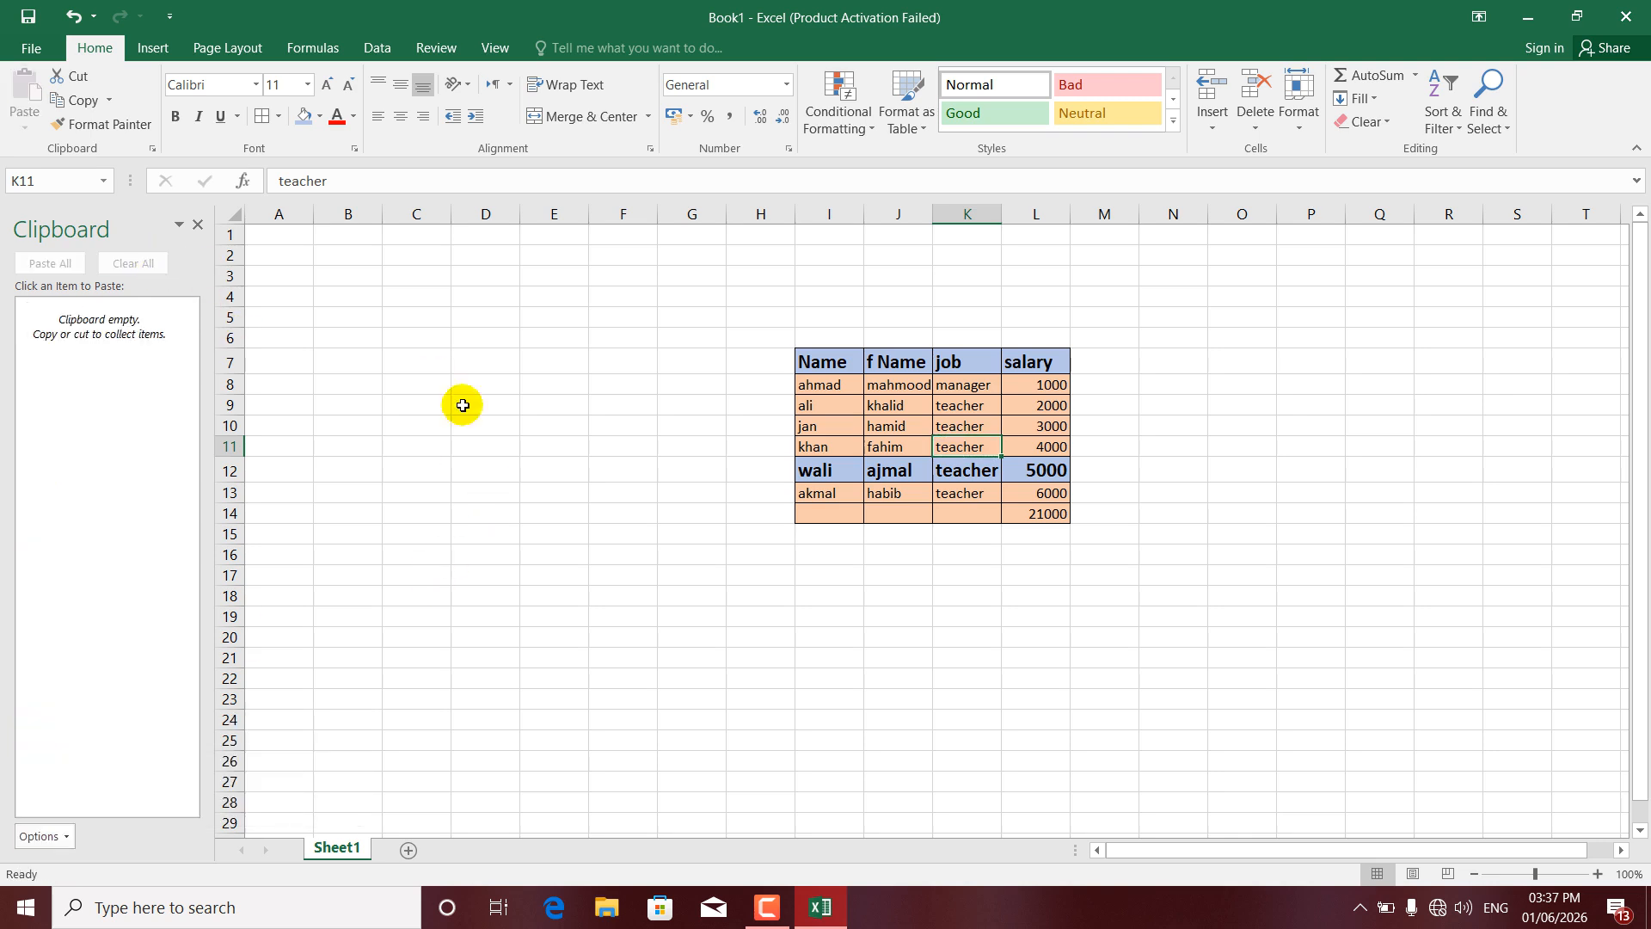
left_click(198, 225)
- Copy khalid from J9 and teacher from K10 and K13
left_click(683, 401)
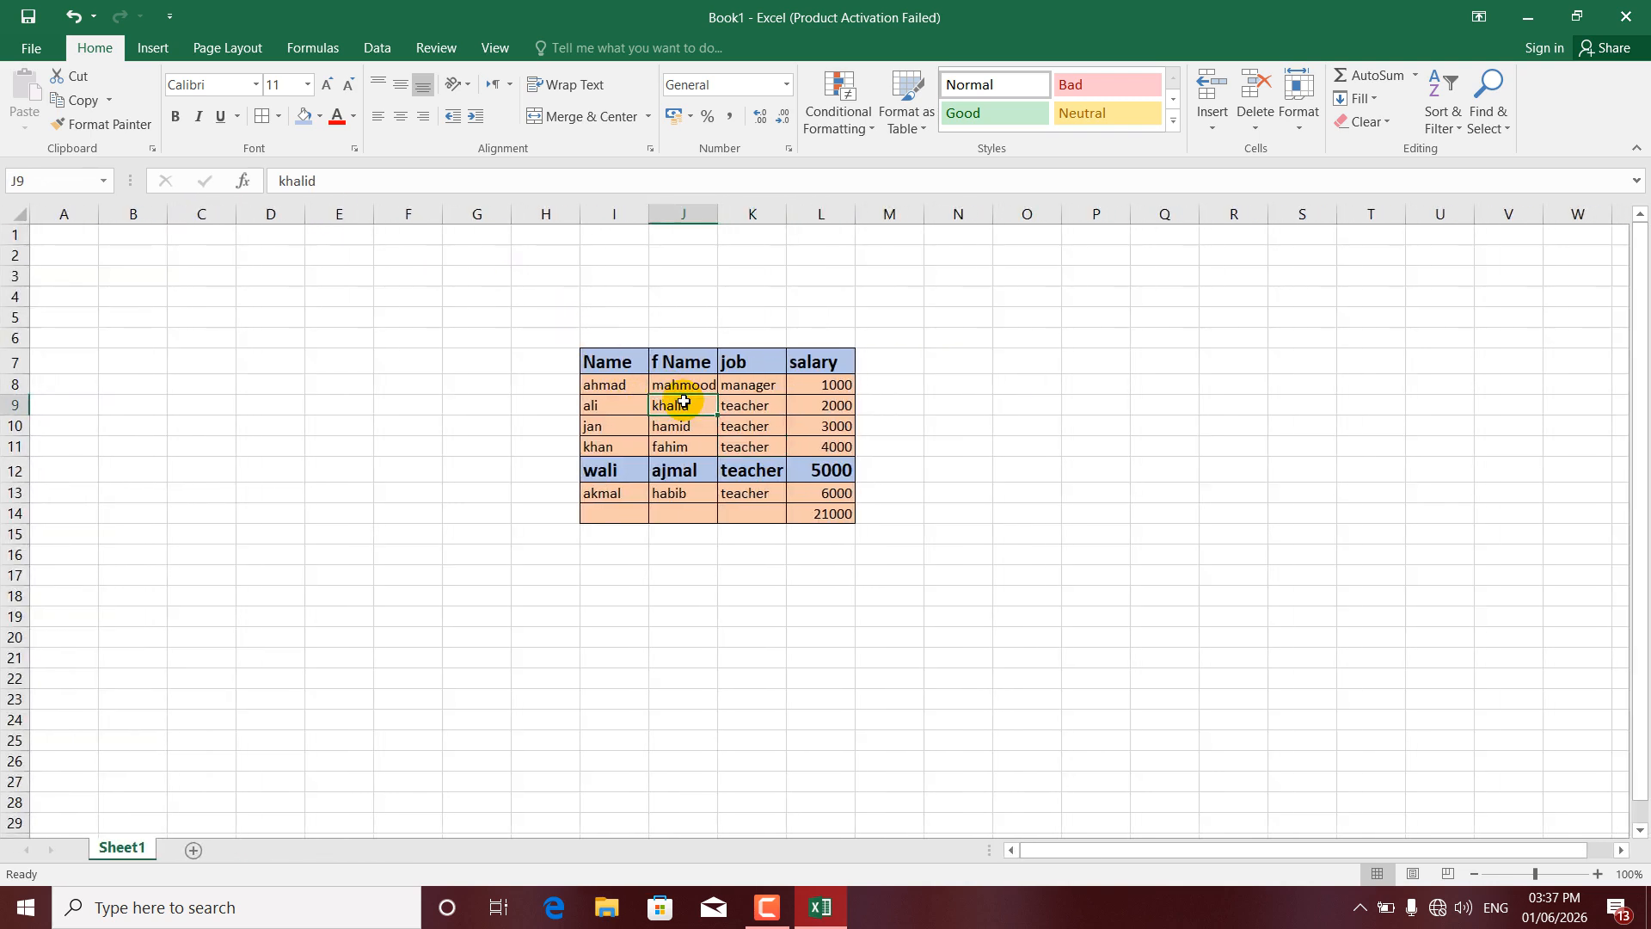
key("ctrl+c")
left_click(762, 428)
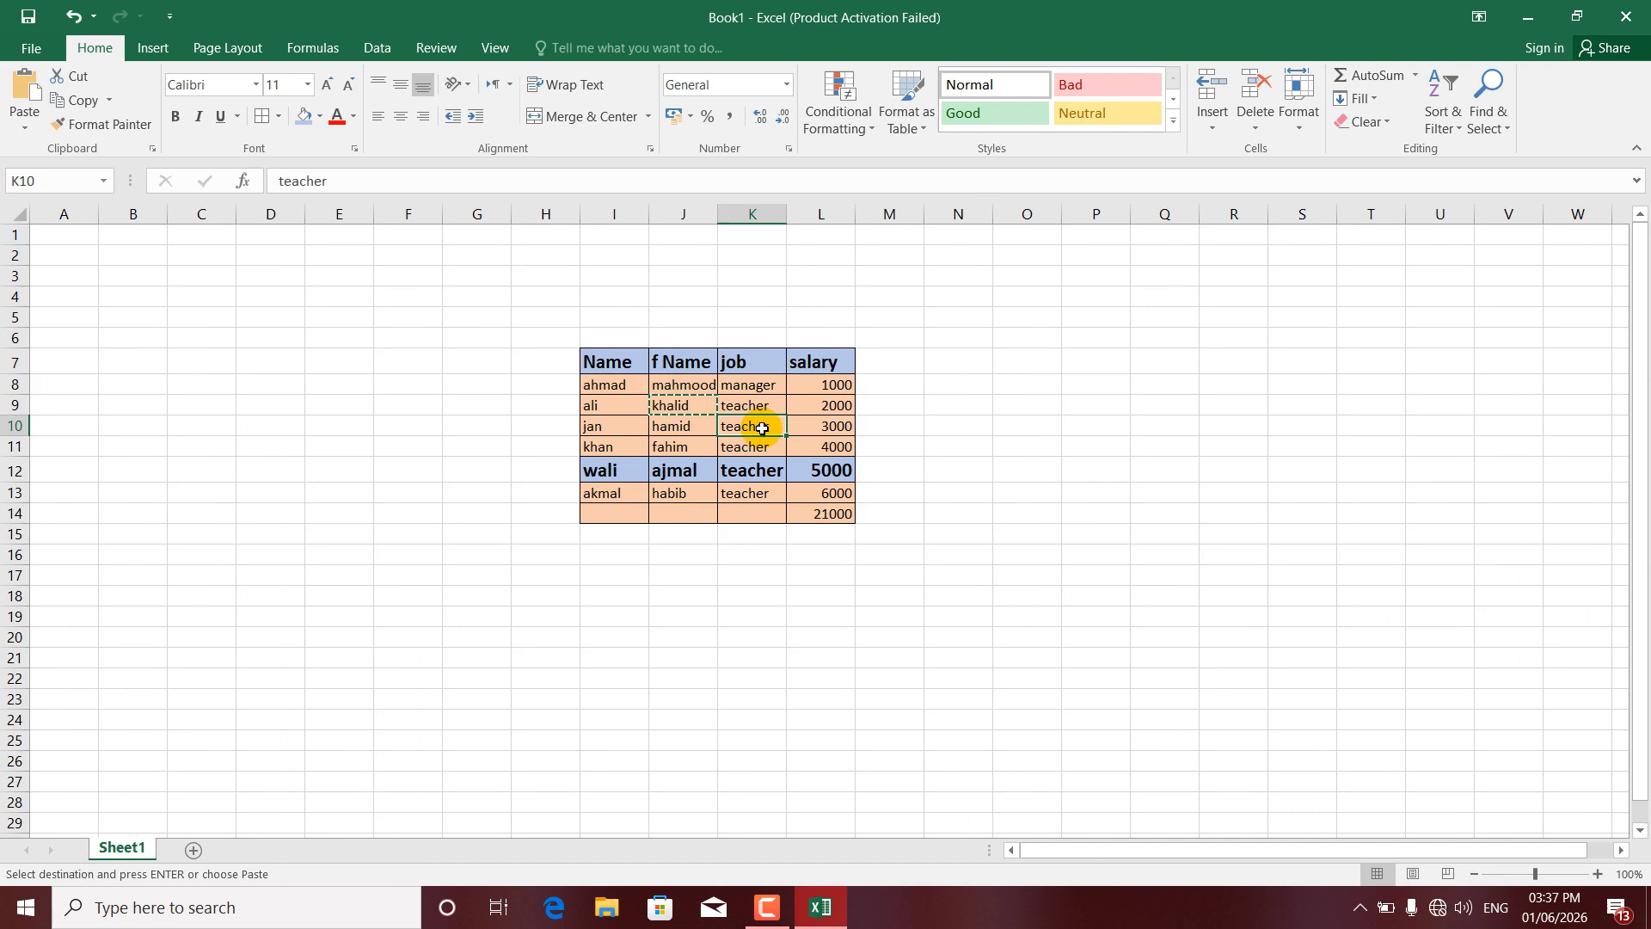
key("ctrl+c")
left_click(736, 496)
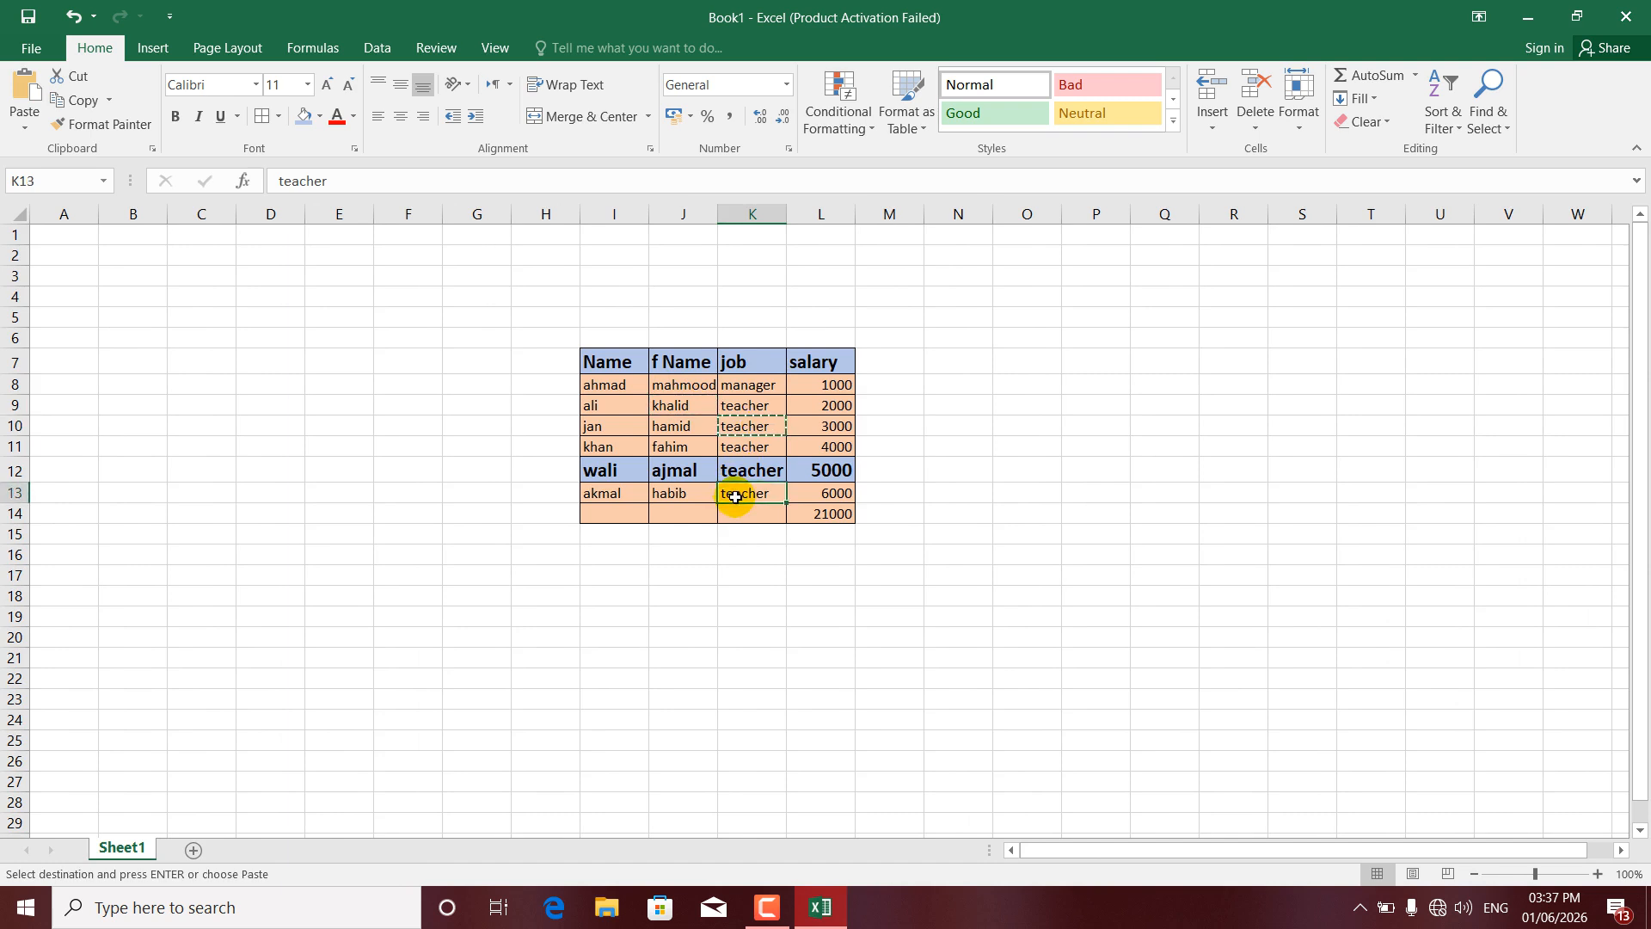
key("ctrl+c")
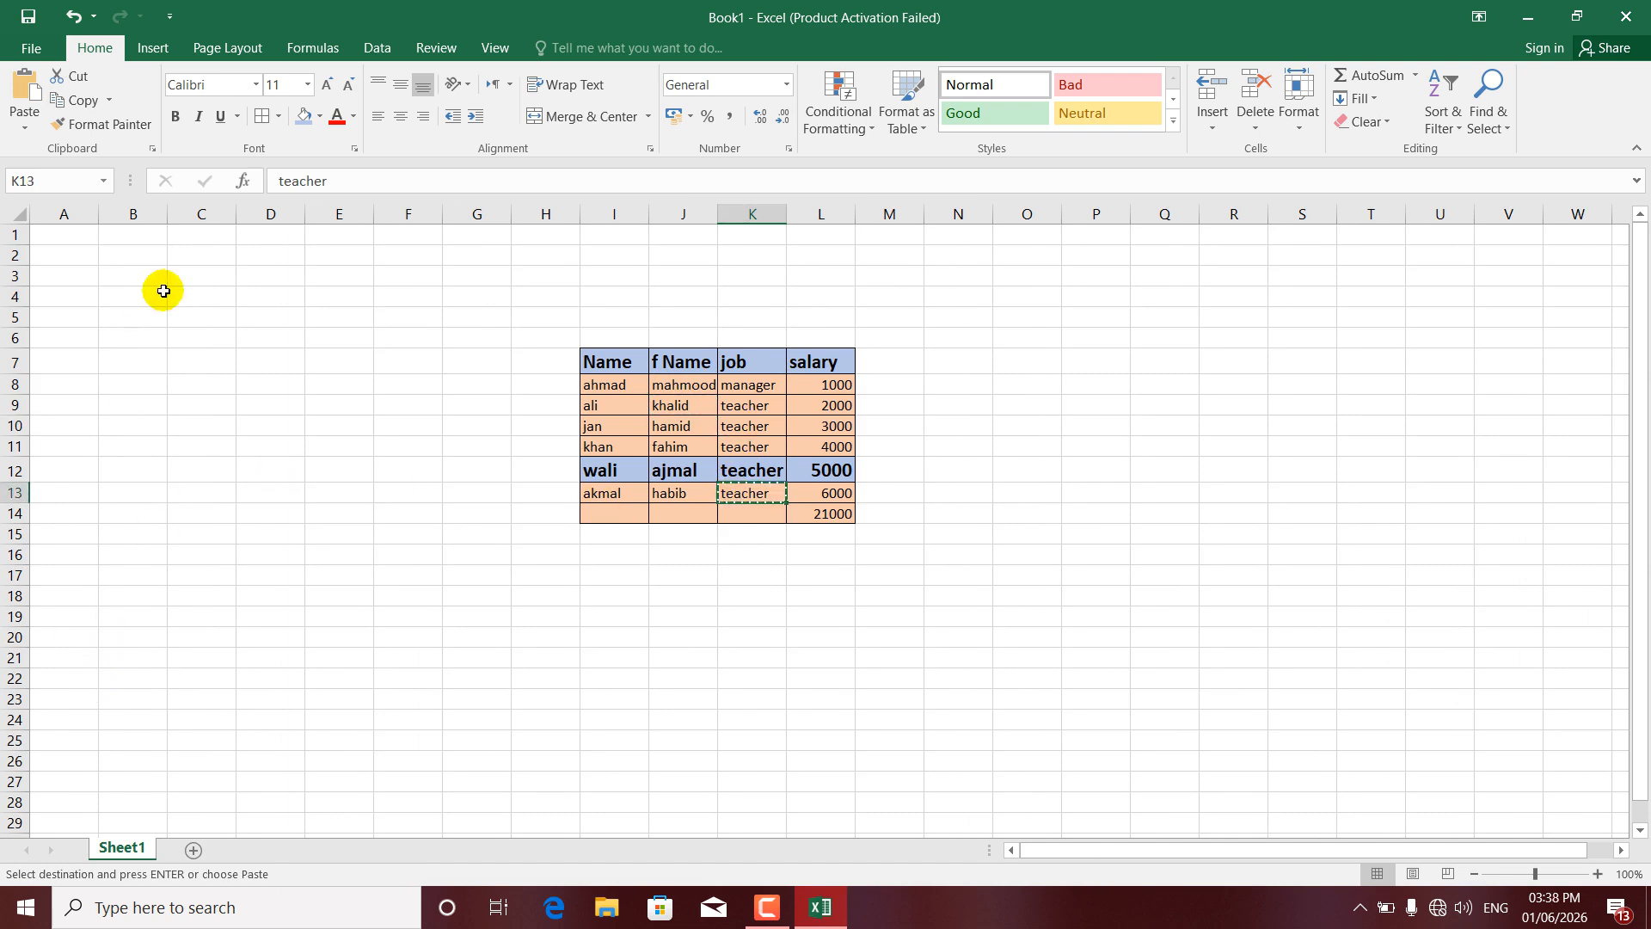
- Turn on the Clipboard's taskbar icon and copy-status-near-taskbar options, checking the tray
left_click(152, 148)
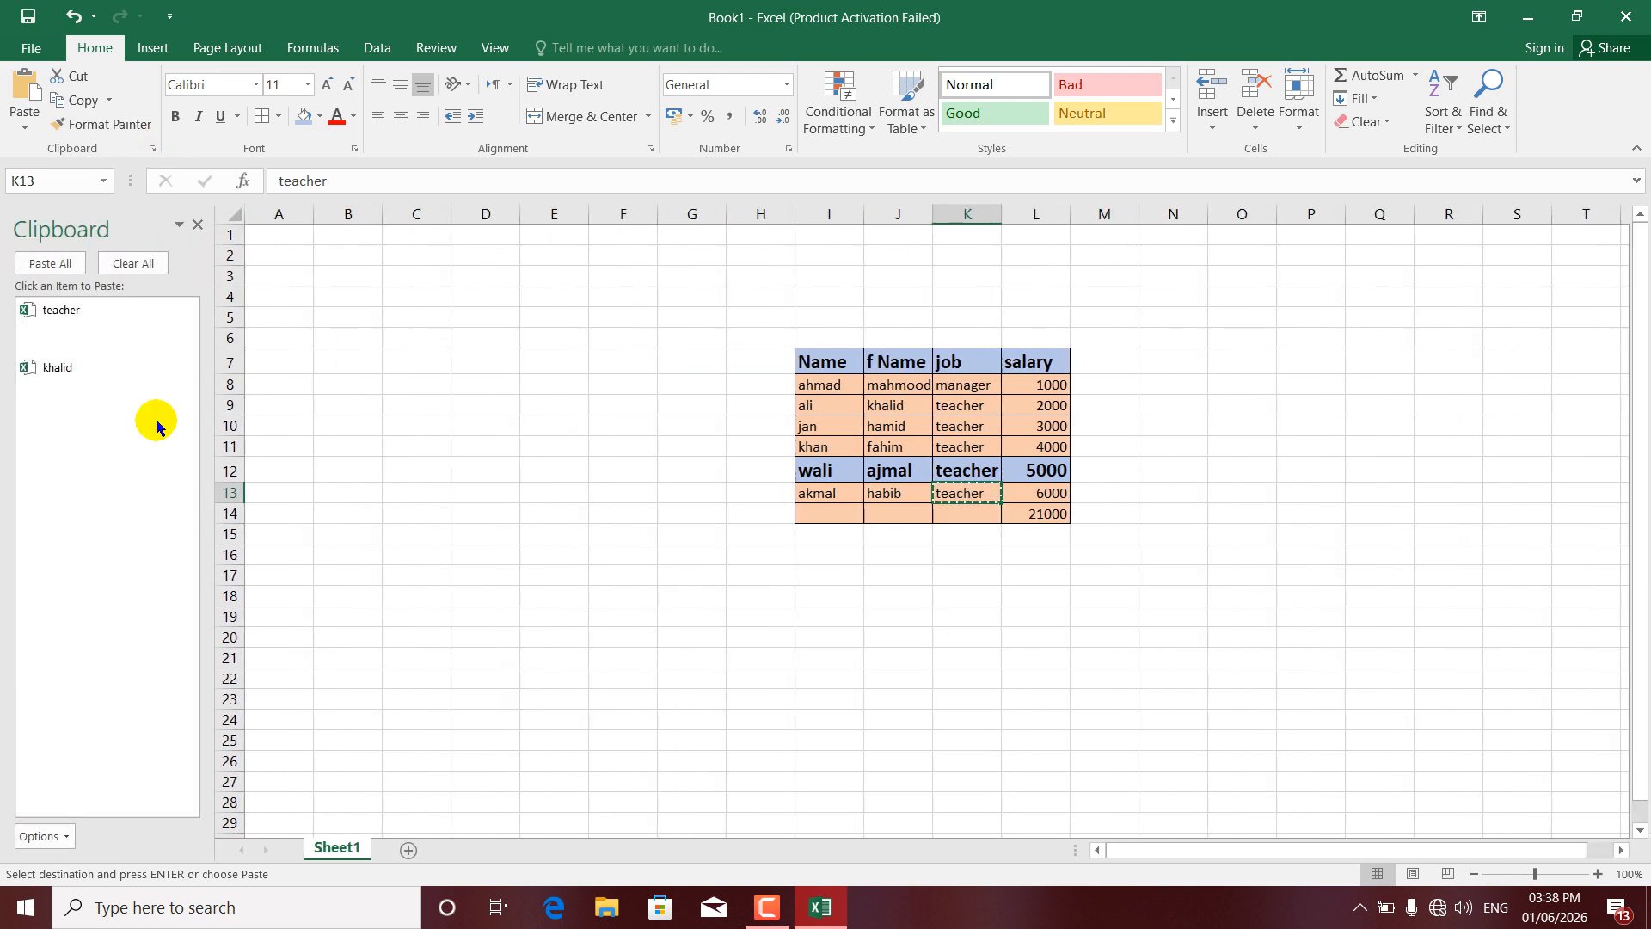
left_click(43, 836)
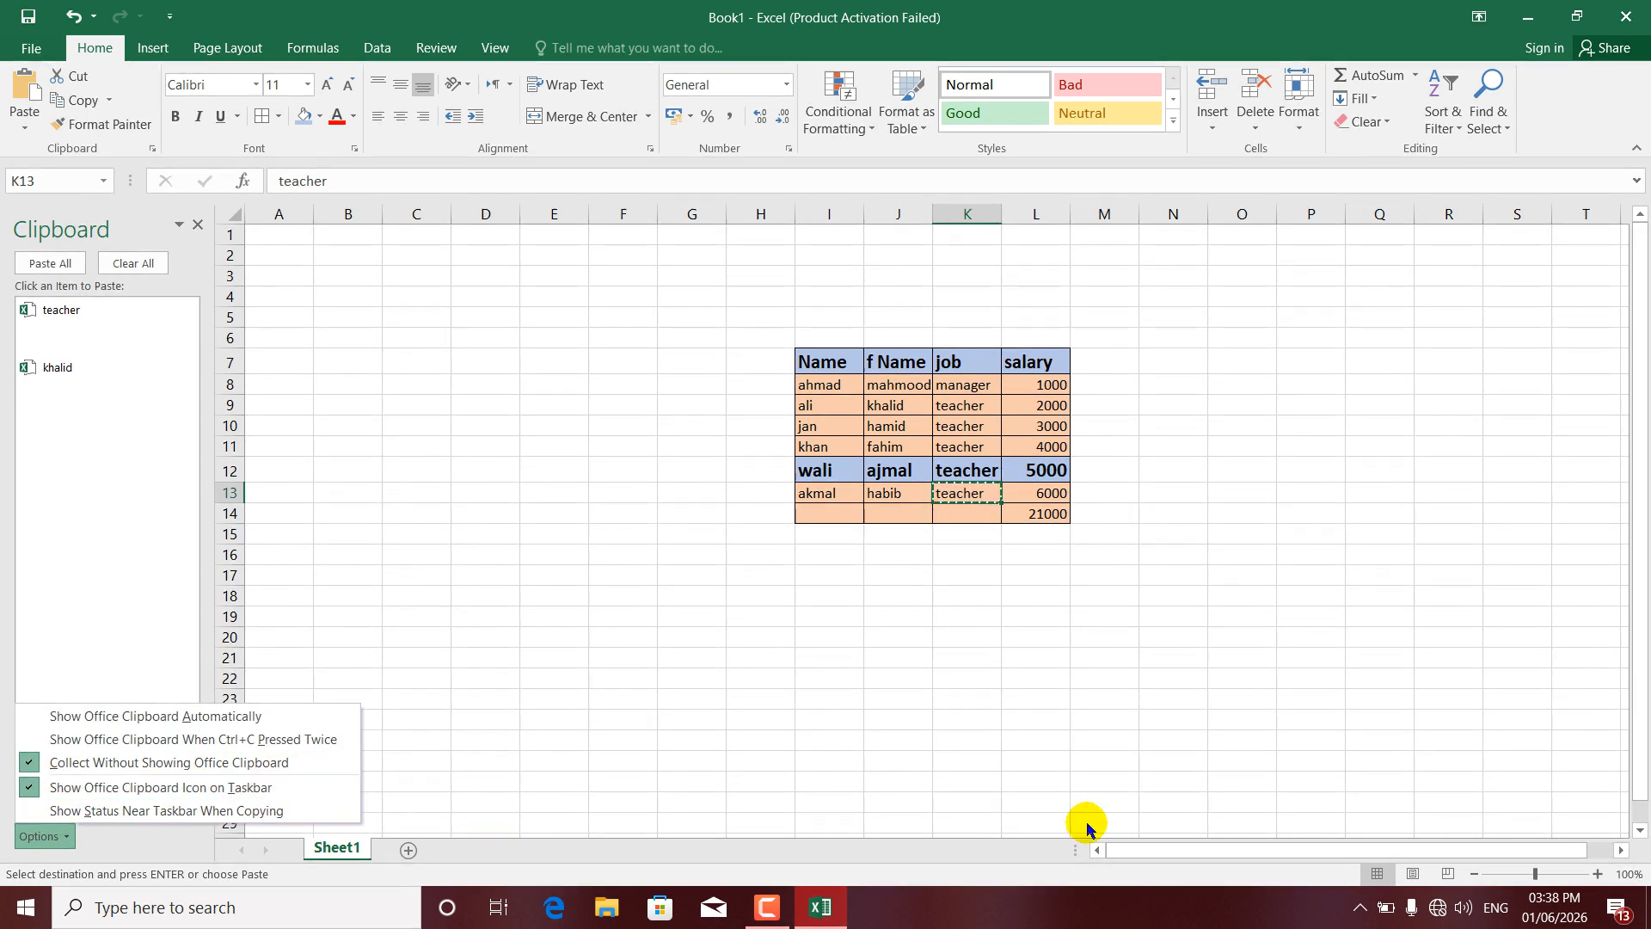
left_click(1360, 908)
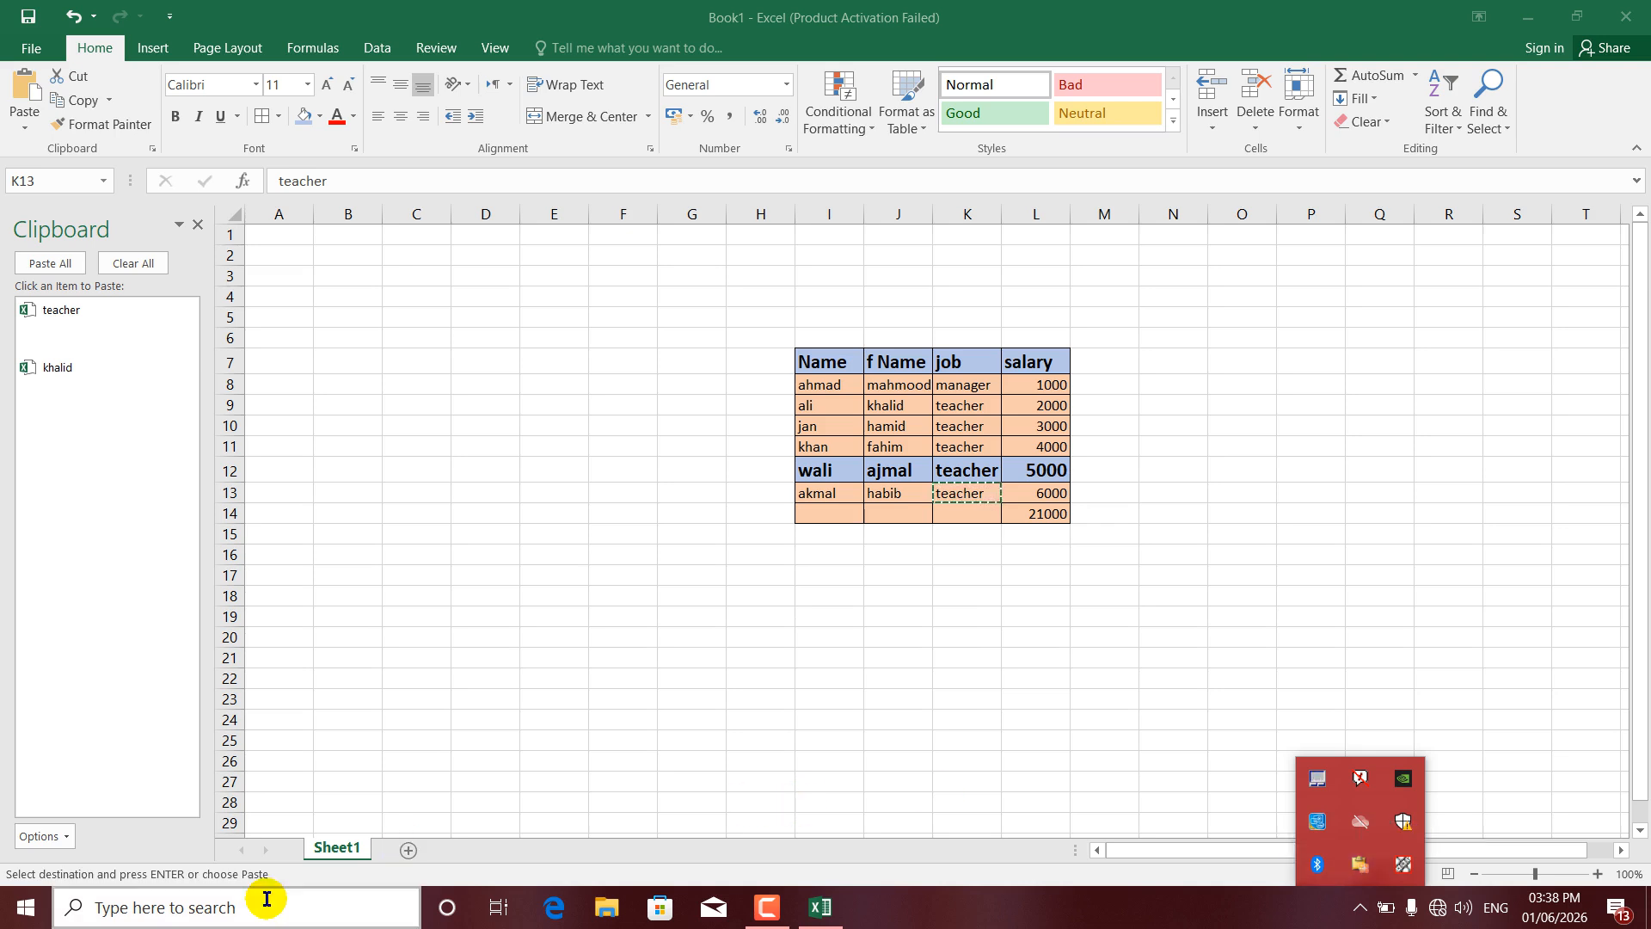
left_click(68, 839)
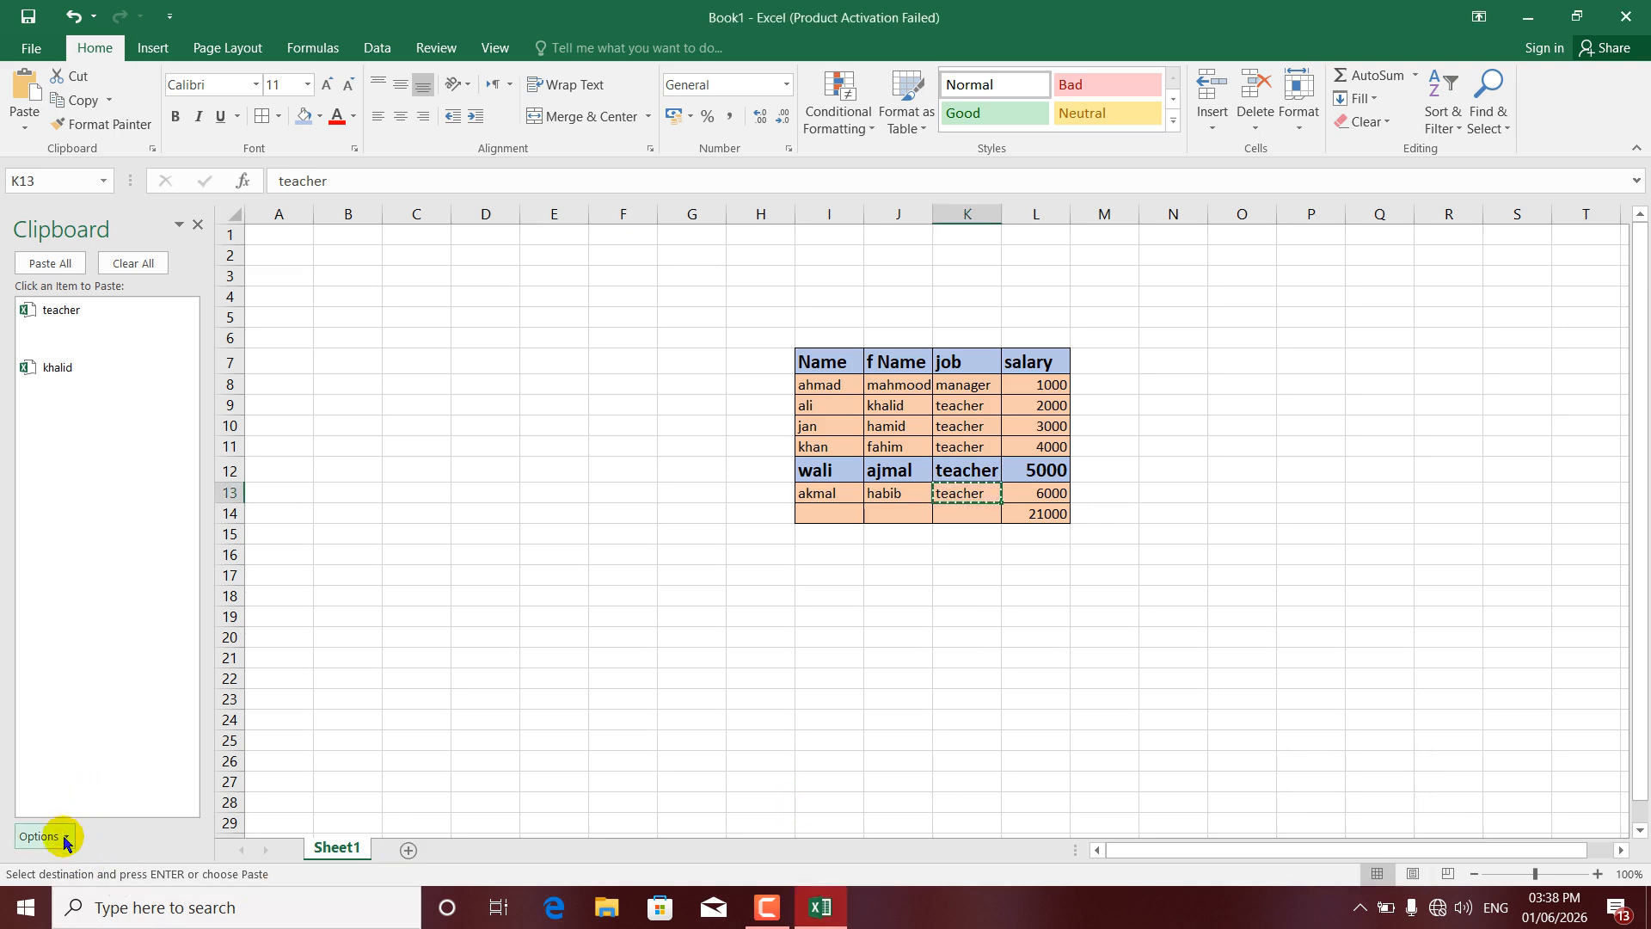
left_click(53, 835)
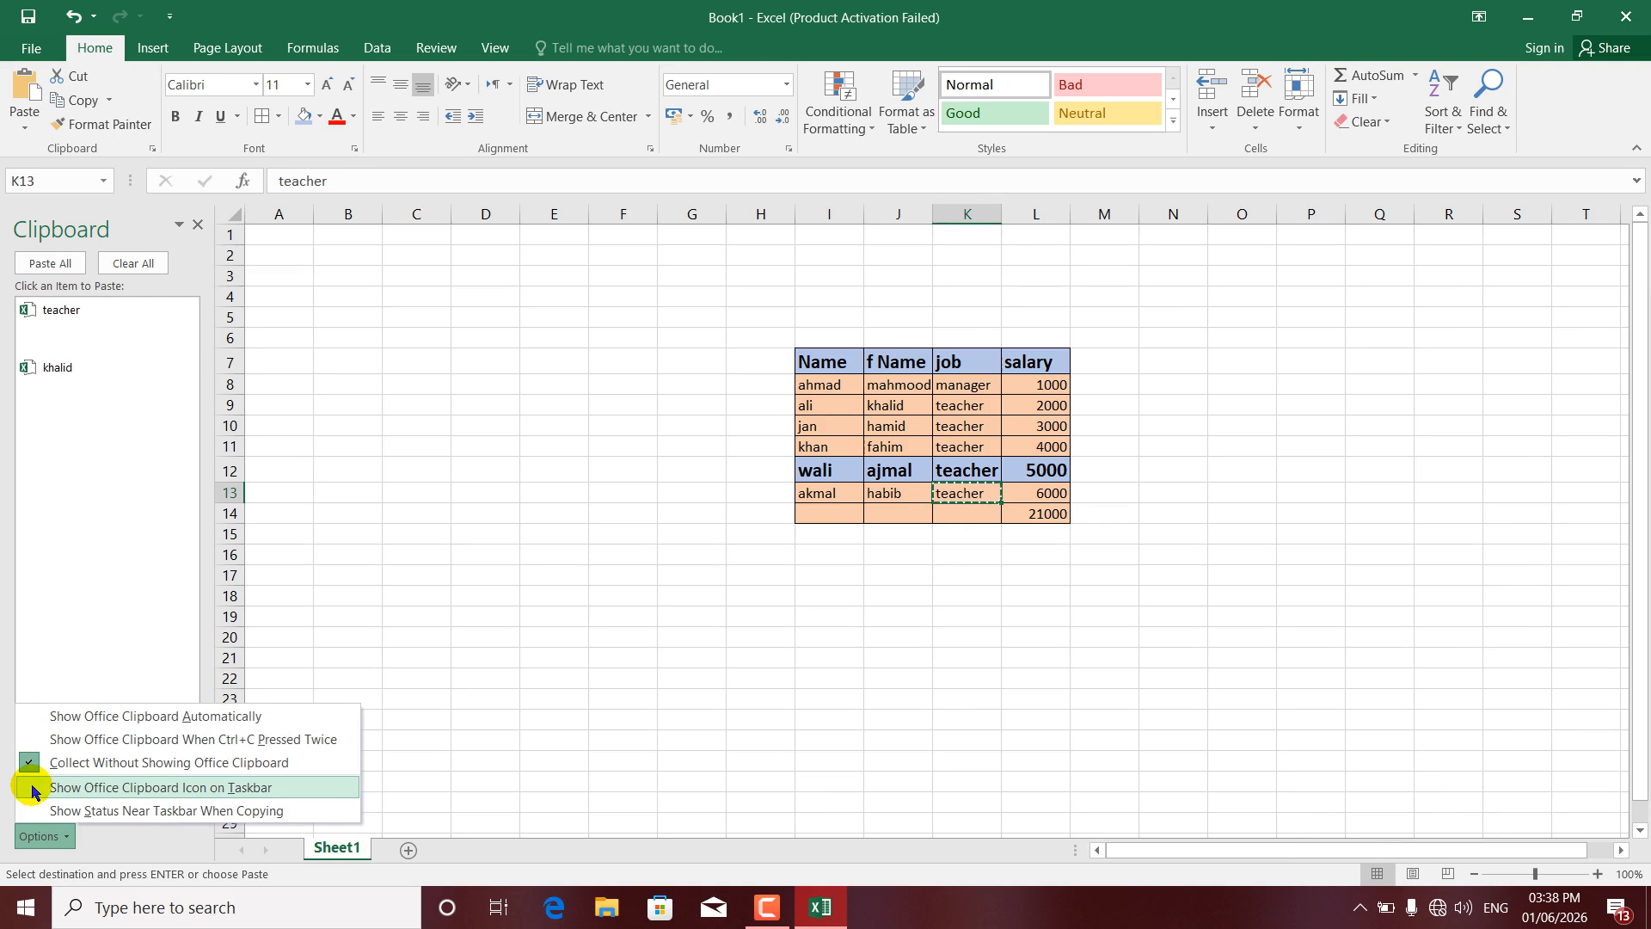
left_click(1358, 906)
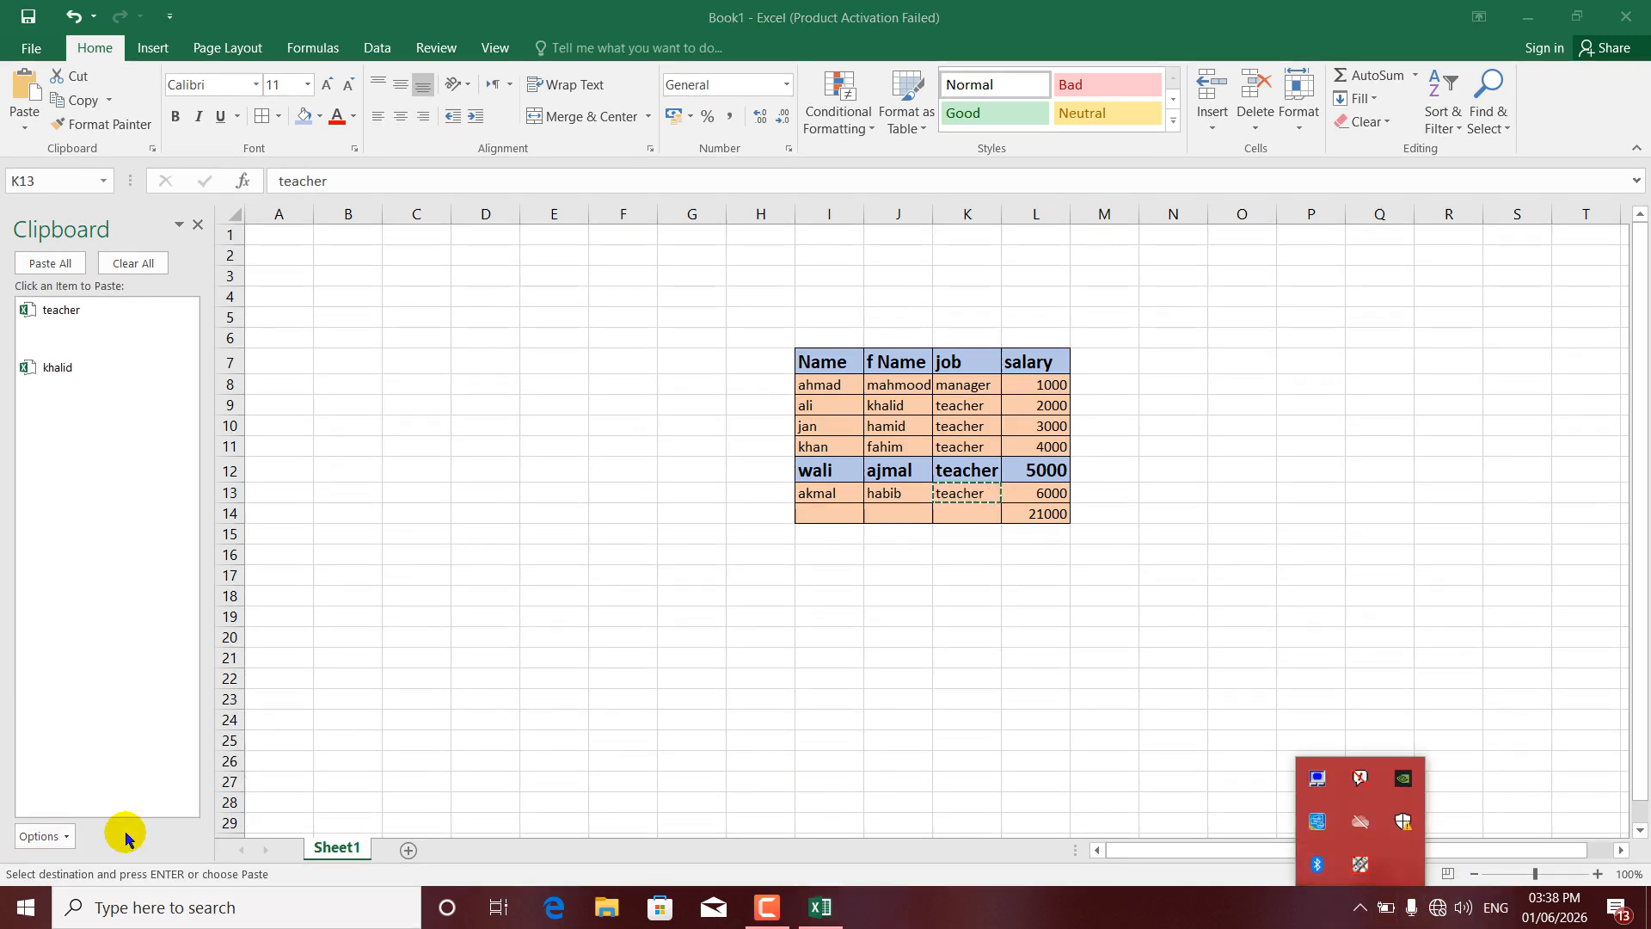
left_click(68, 839)
left_click(64, 838)
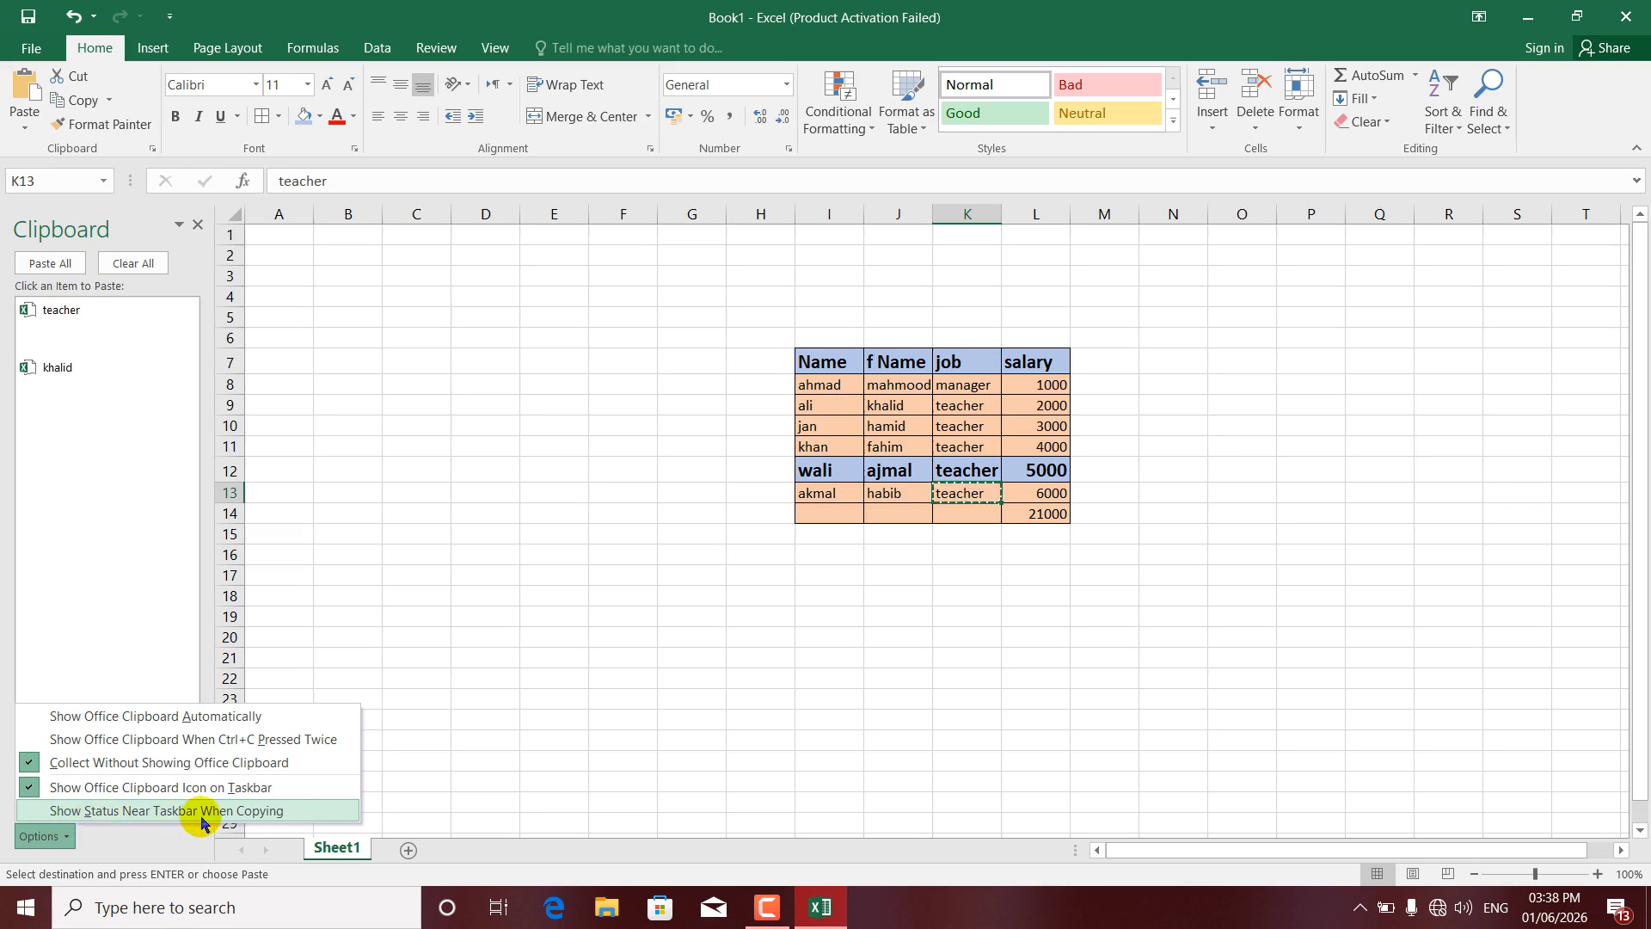
left_click(626, 596)
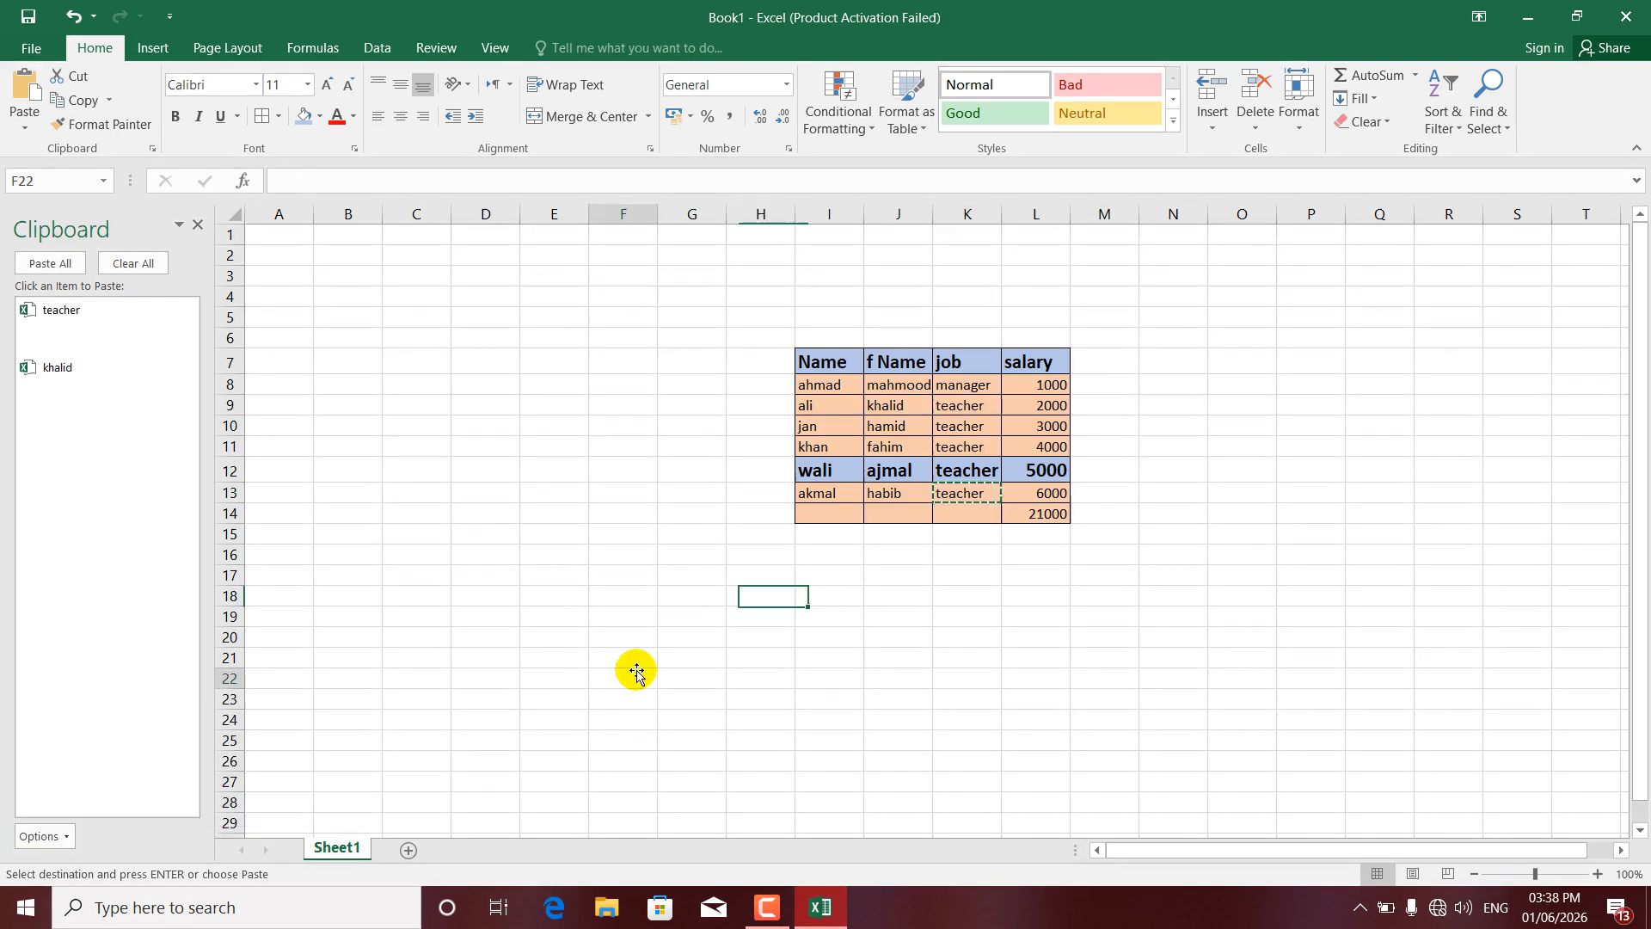
- Copy khalid from J9 and teacher from K10, then review the Clipboard options
left_click(922, 411)
key("ctrl+c")
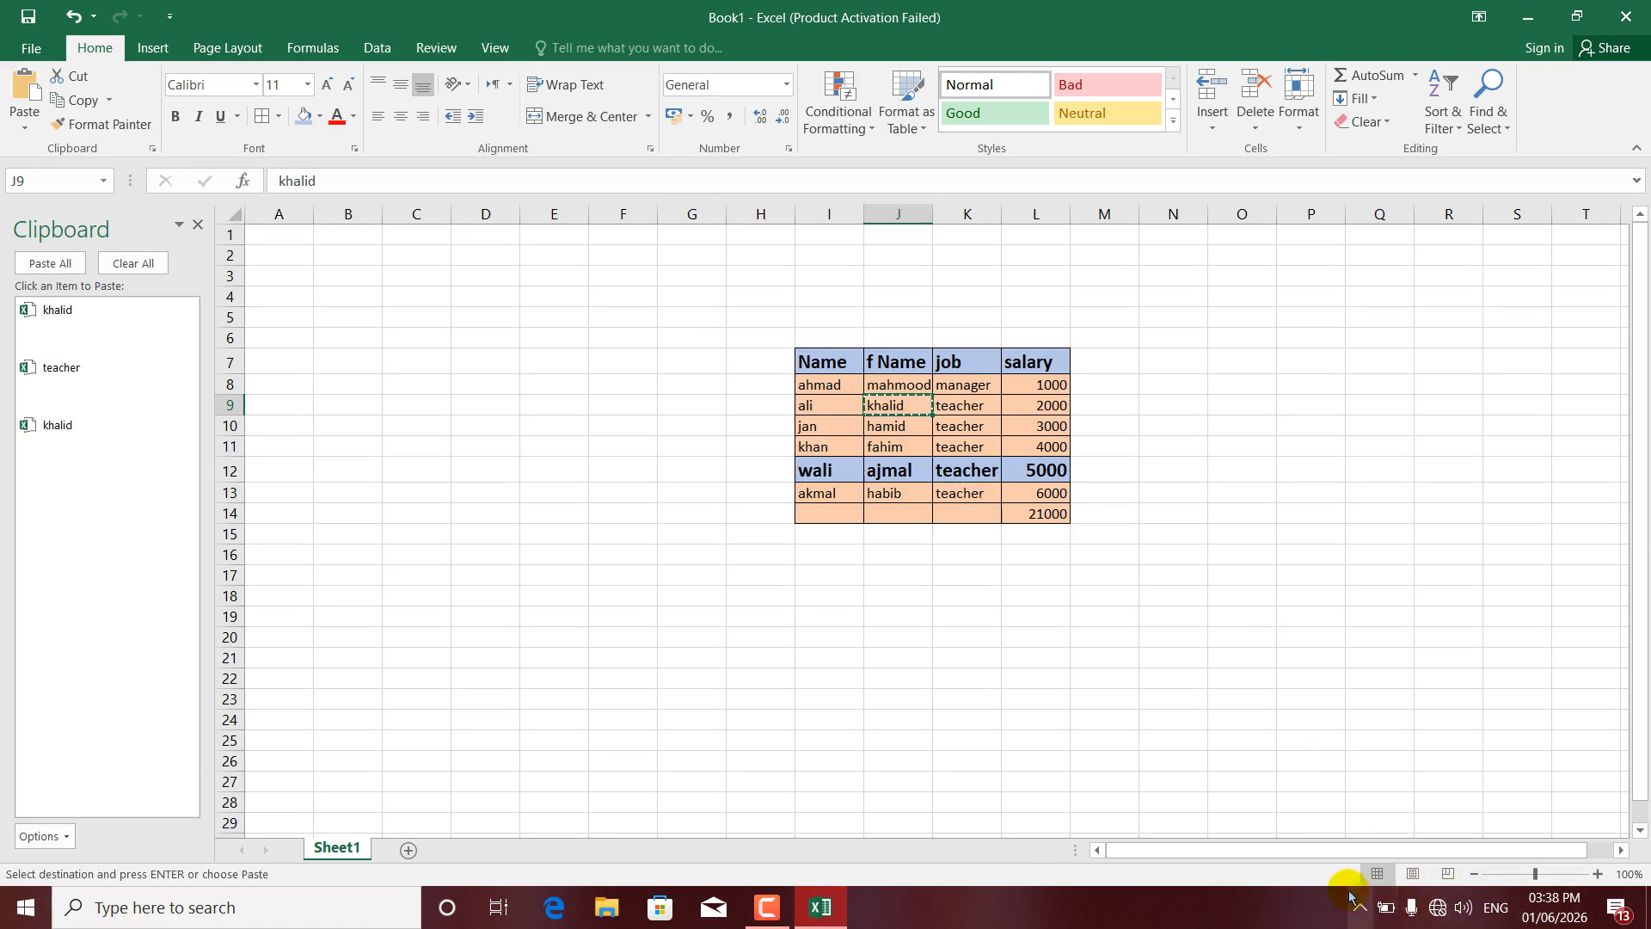
left_click(971, 424)
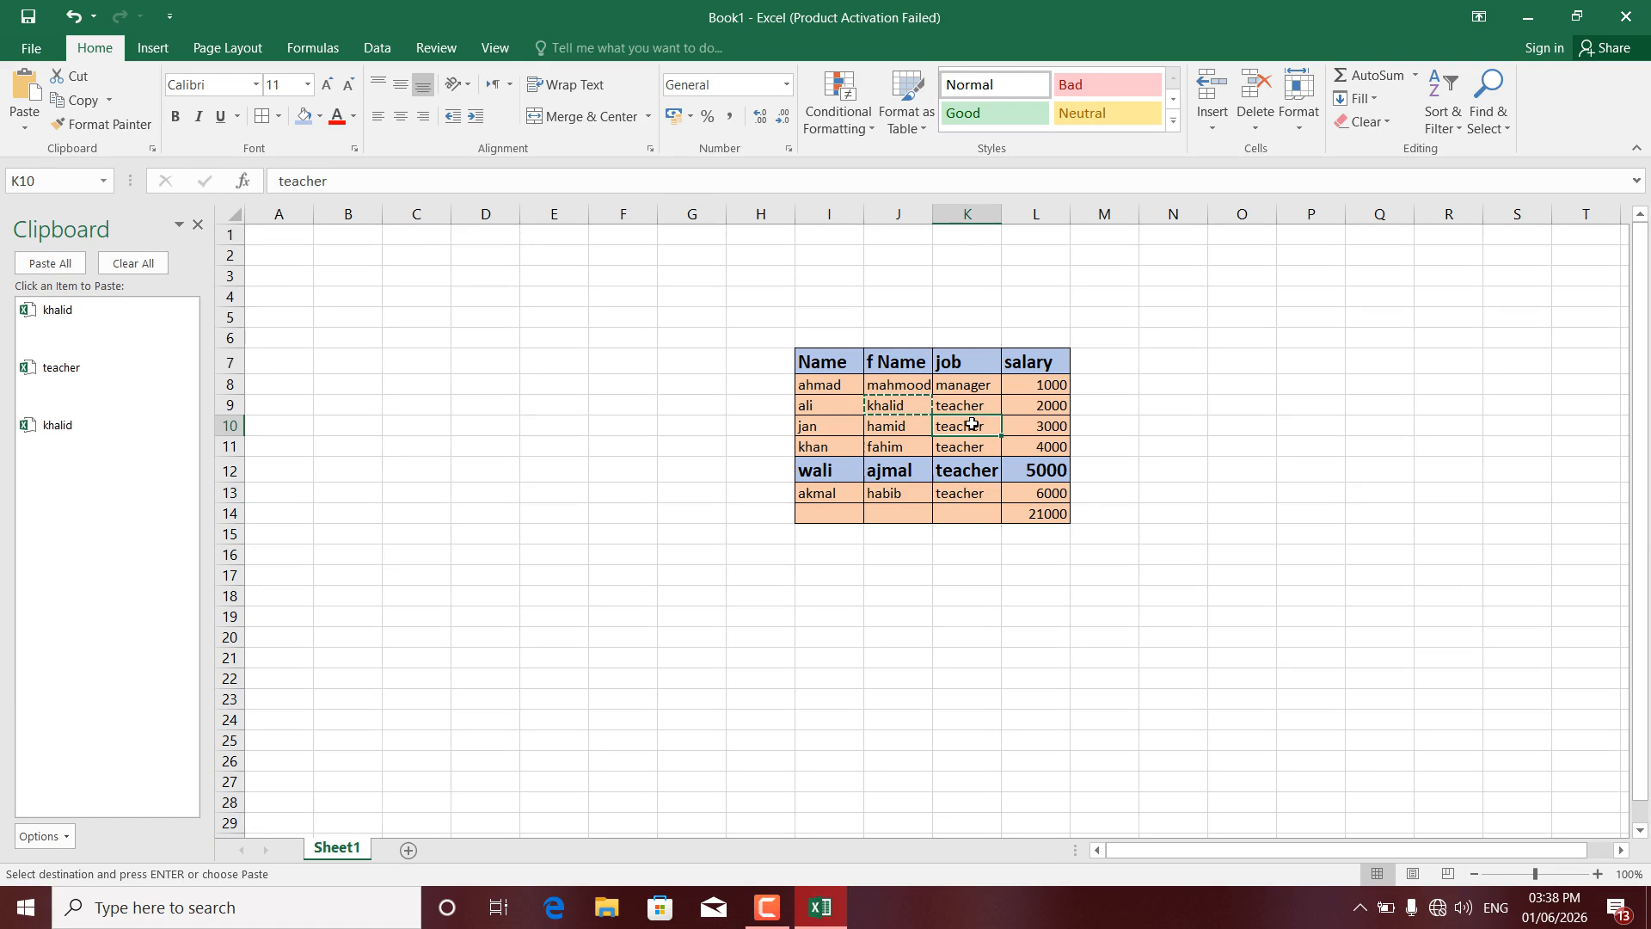
key("ctrl+c")
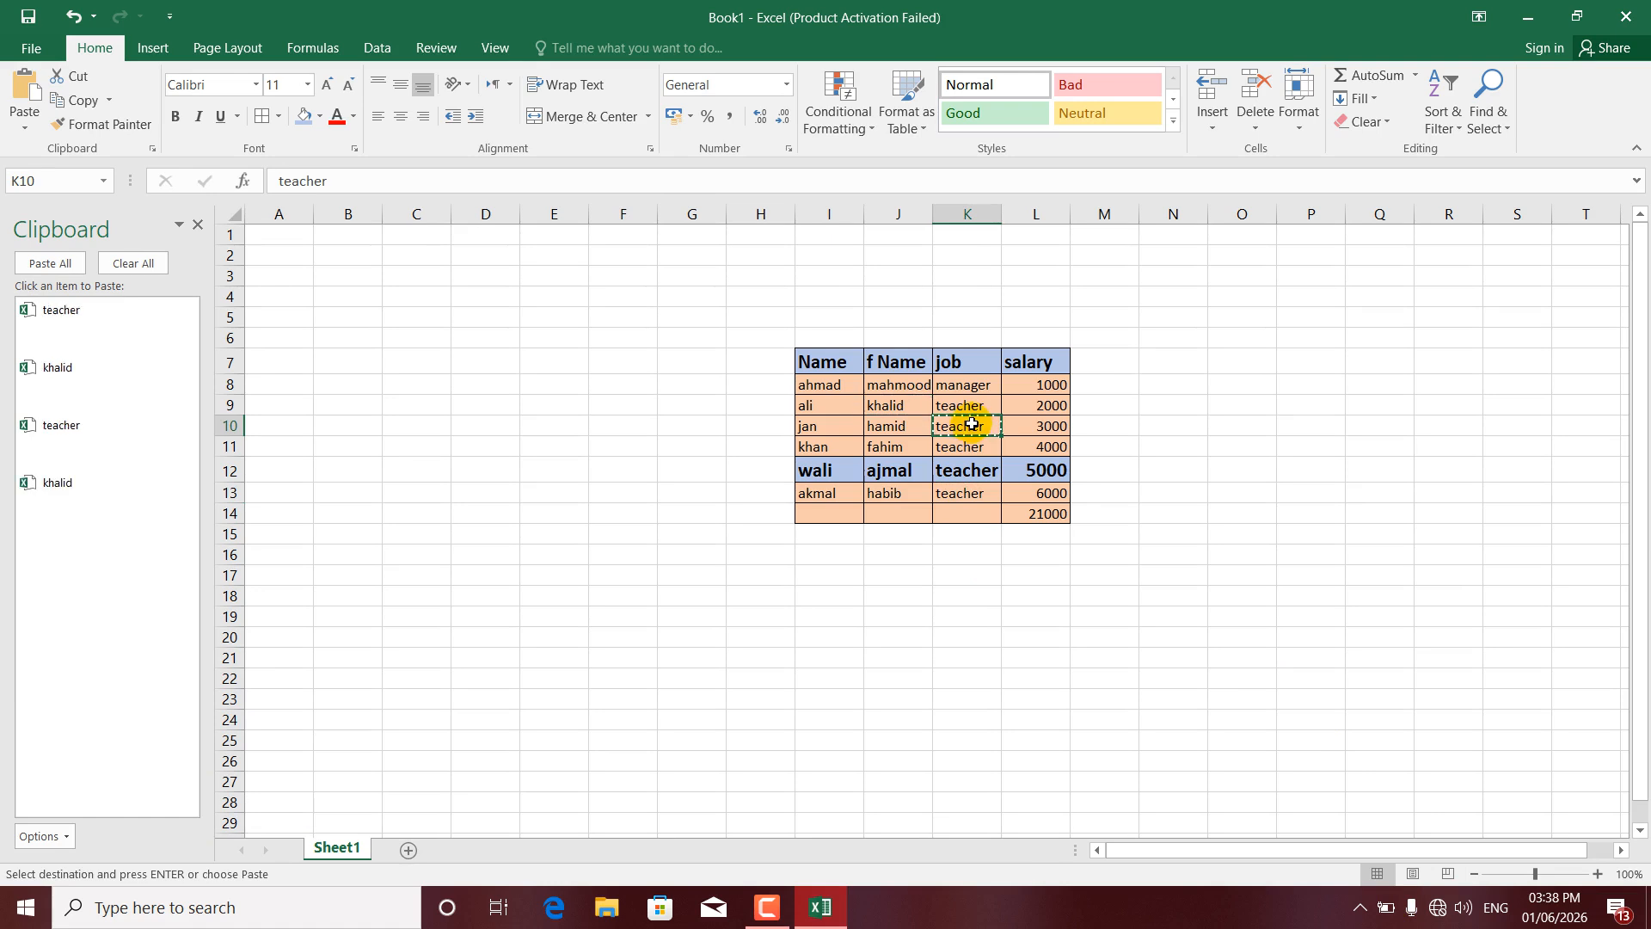
left_click(831, 443)
left_click(53, 835)
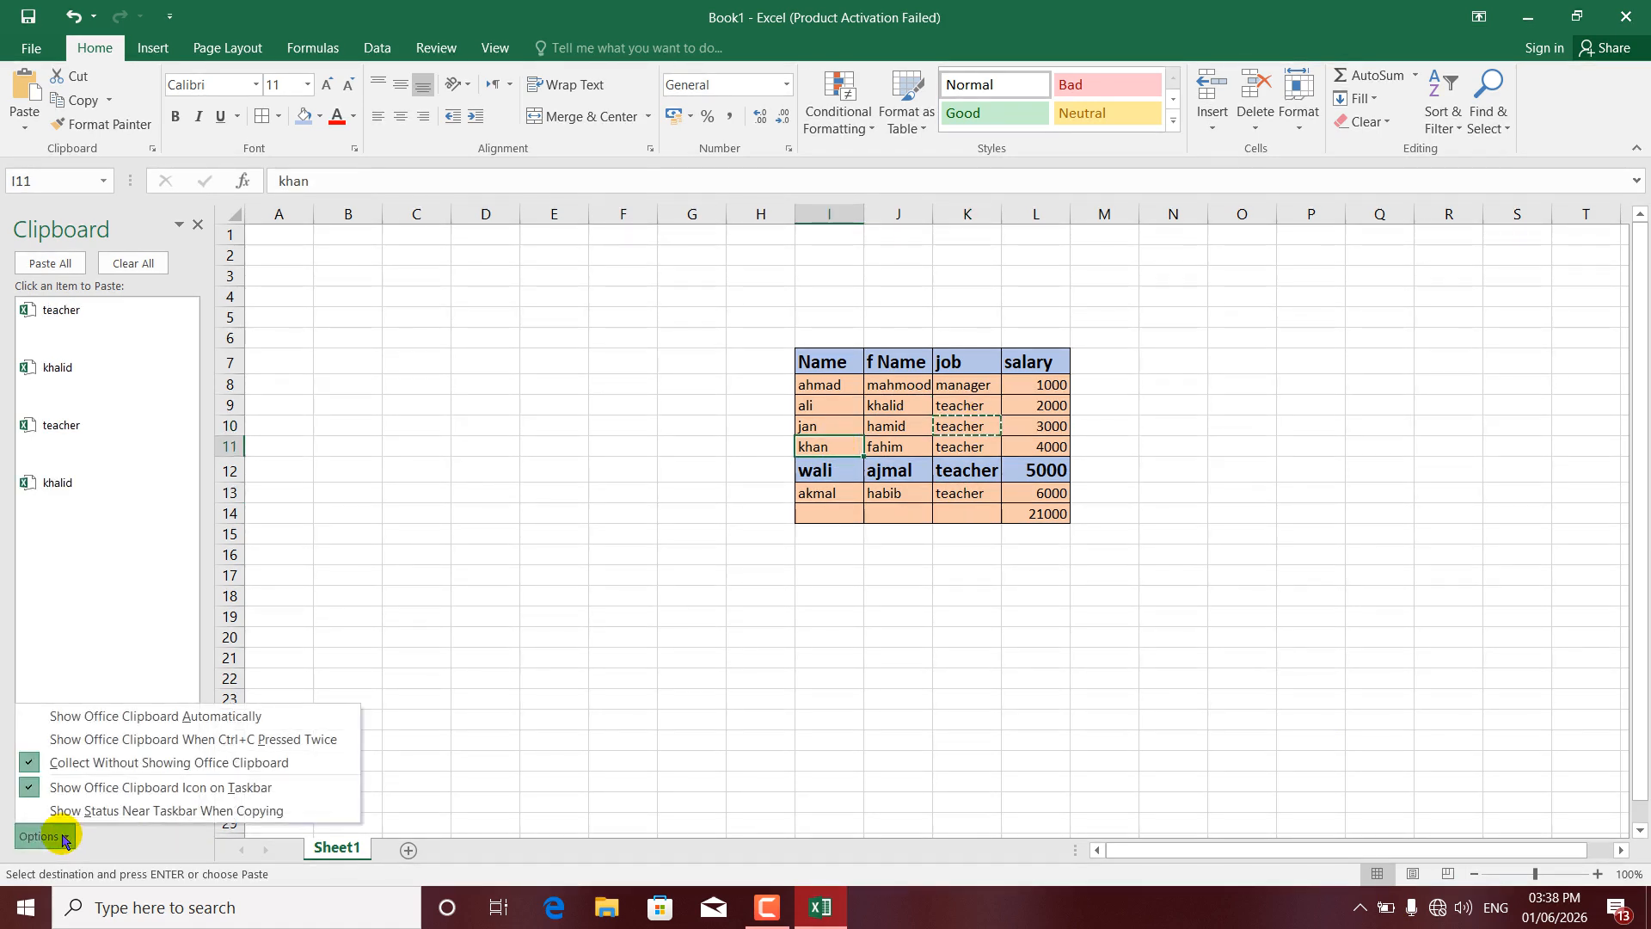
left_click(612, 535)
- Copy fahim (J11), ajmal (J12) and teacher (K13), then close the Clipboard pane
left_click(887, 449)
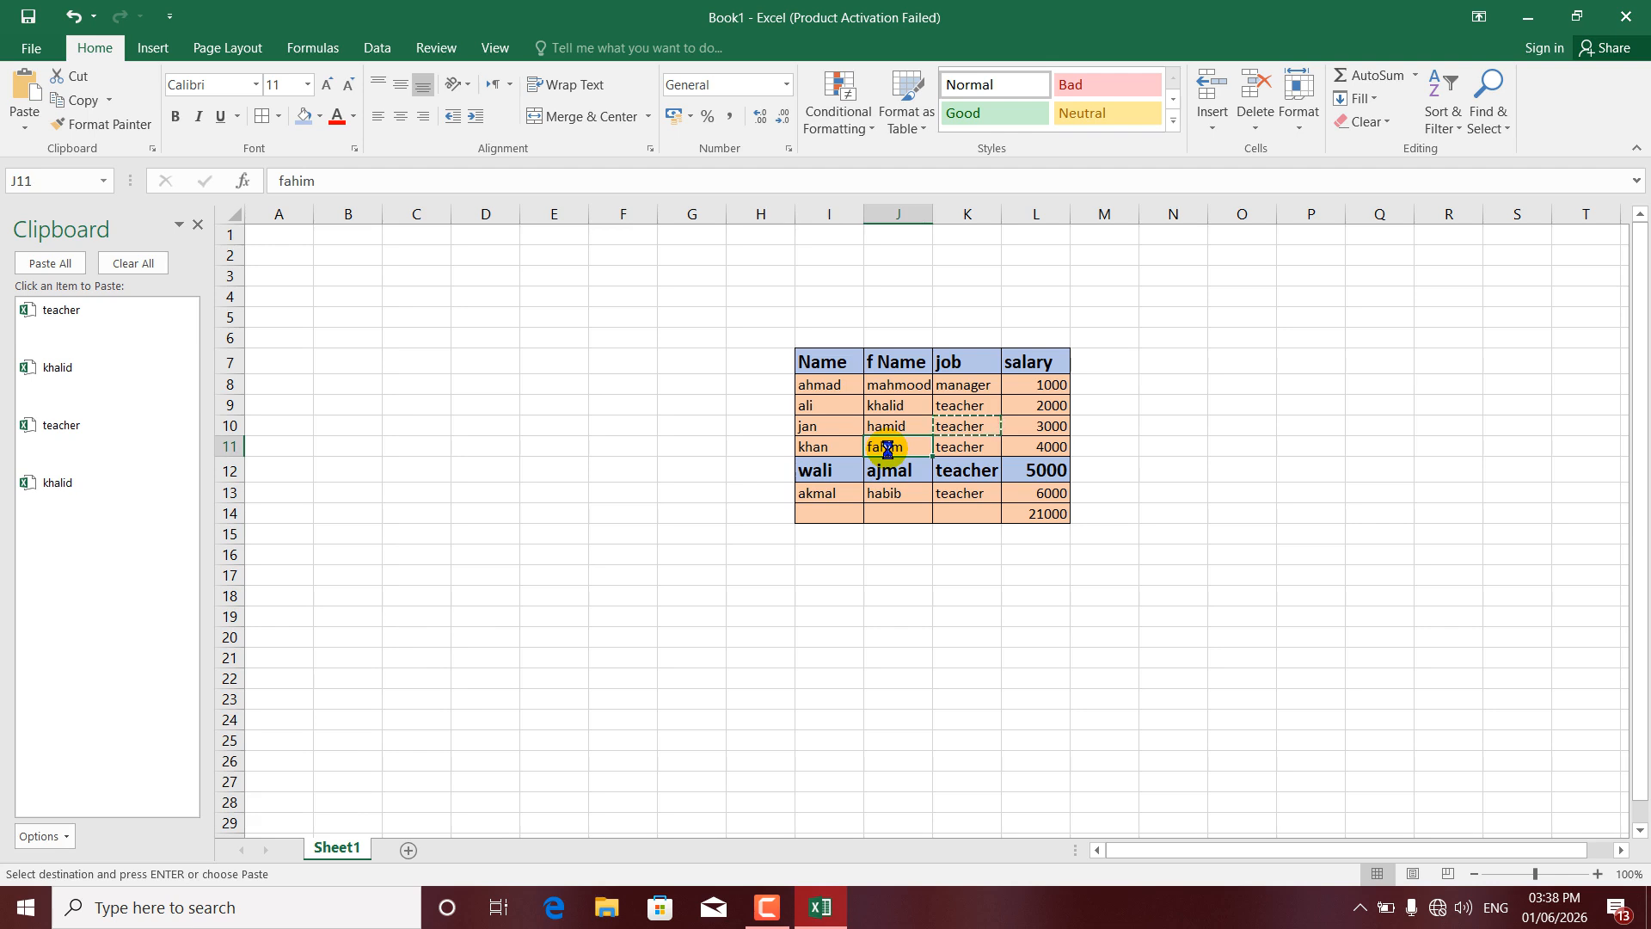
key("ctrl+c")
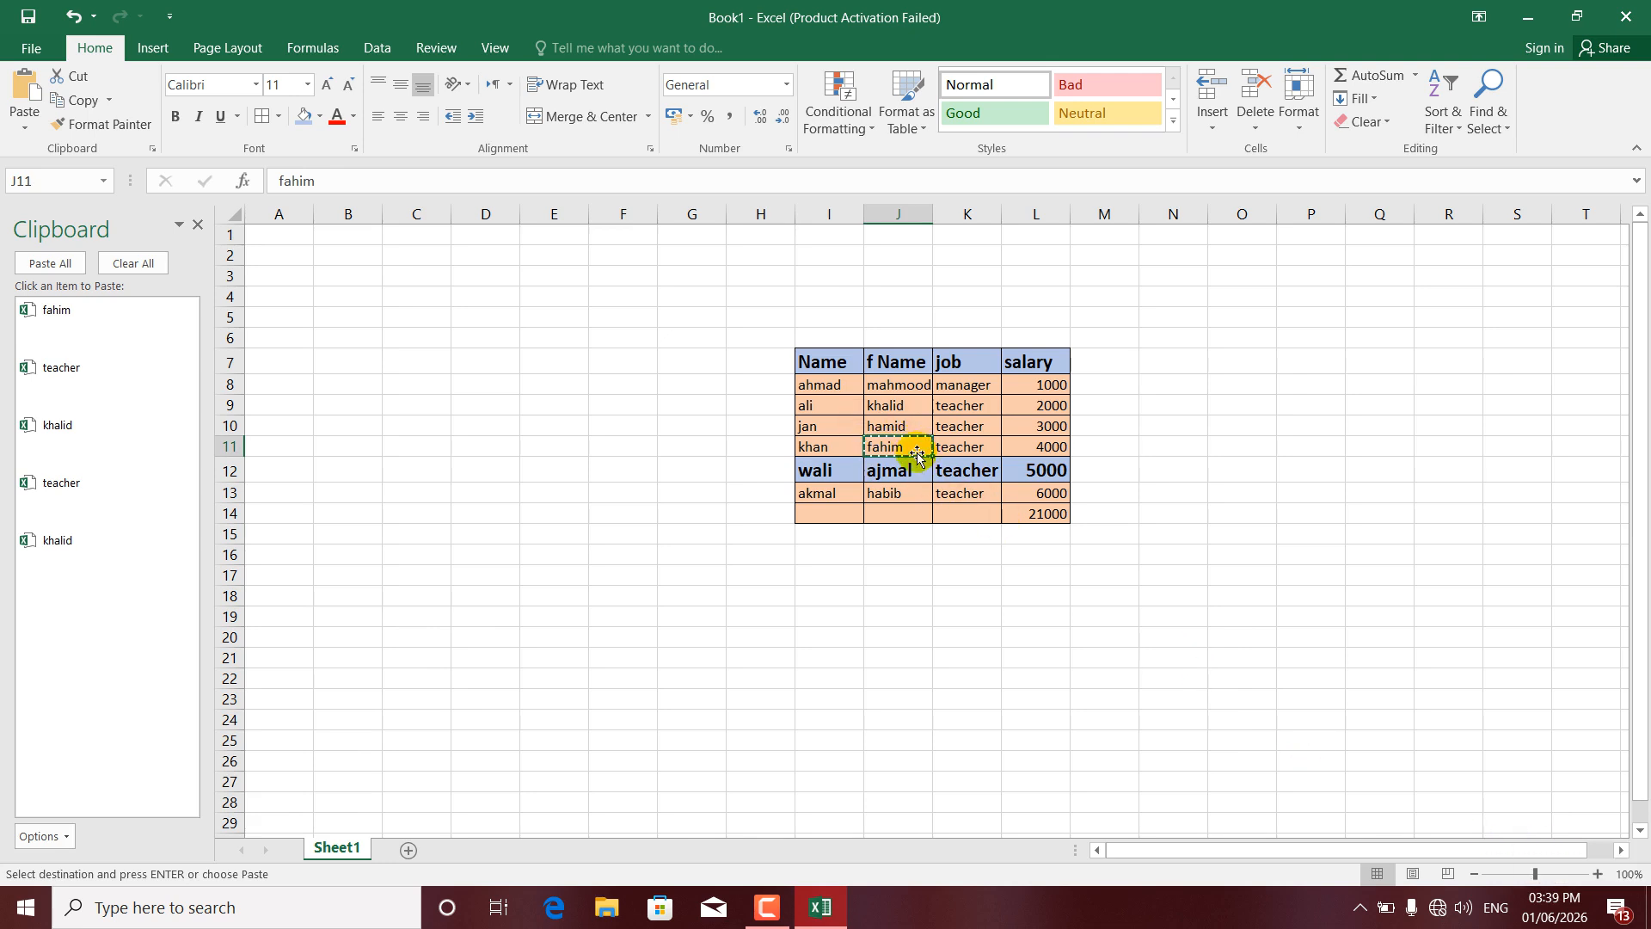
left_click(894, 475)
key("ctrl+c")
left_click(946, 497)
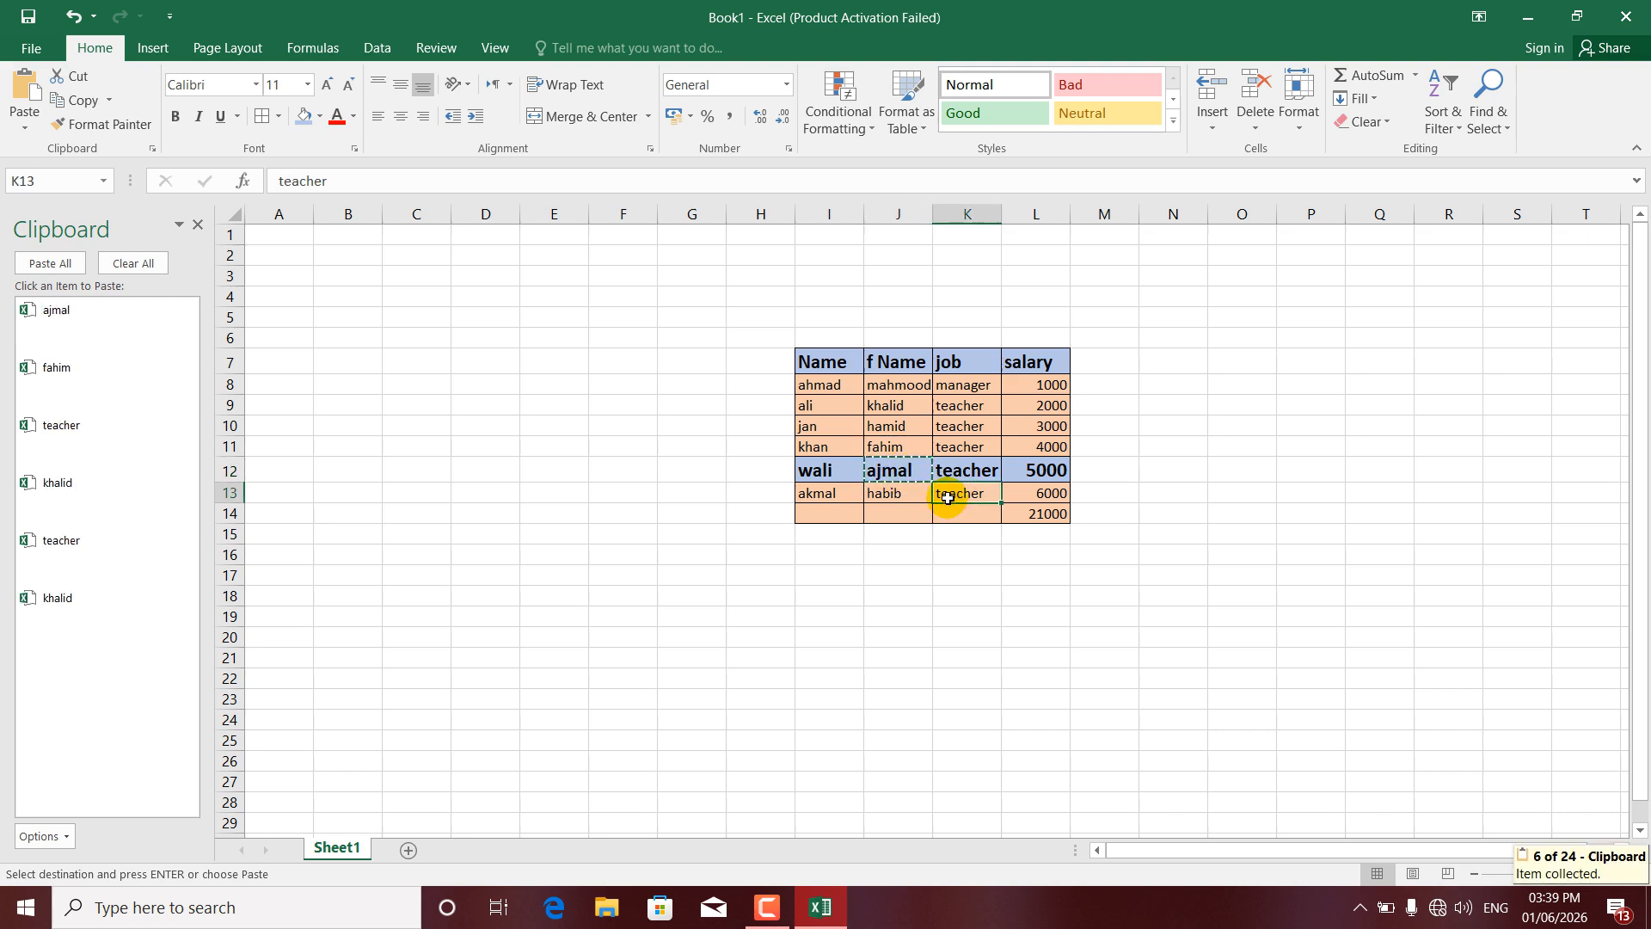
key("ctrl+c")
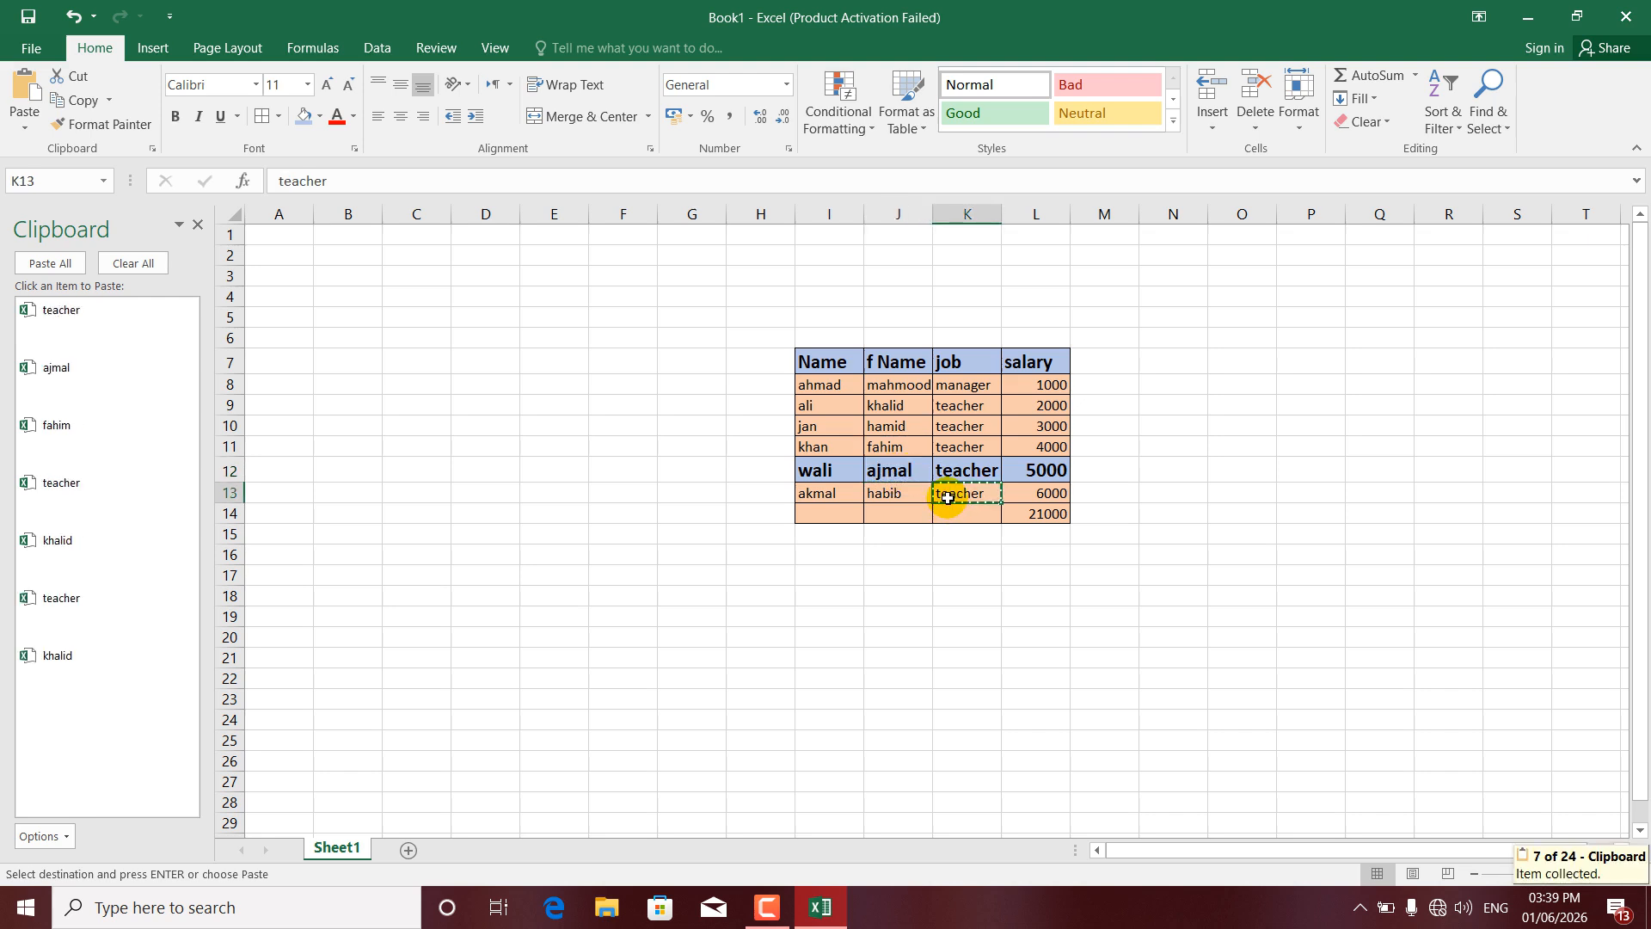
left_click(950, 551)
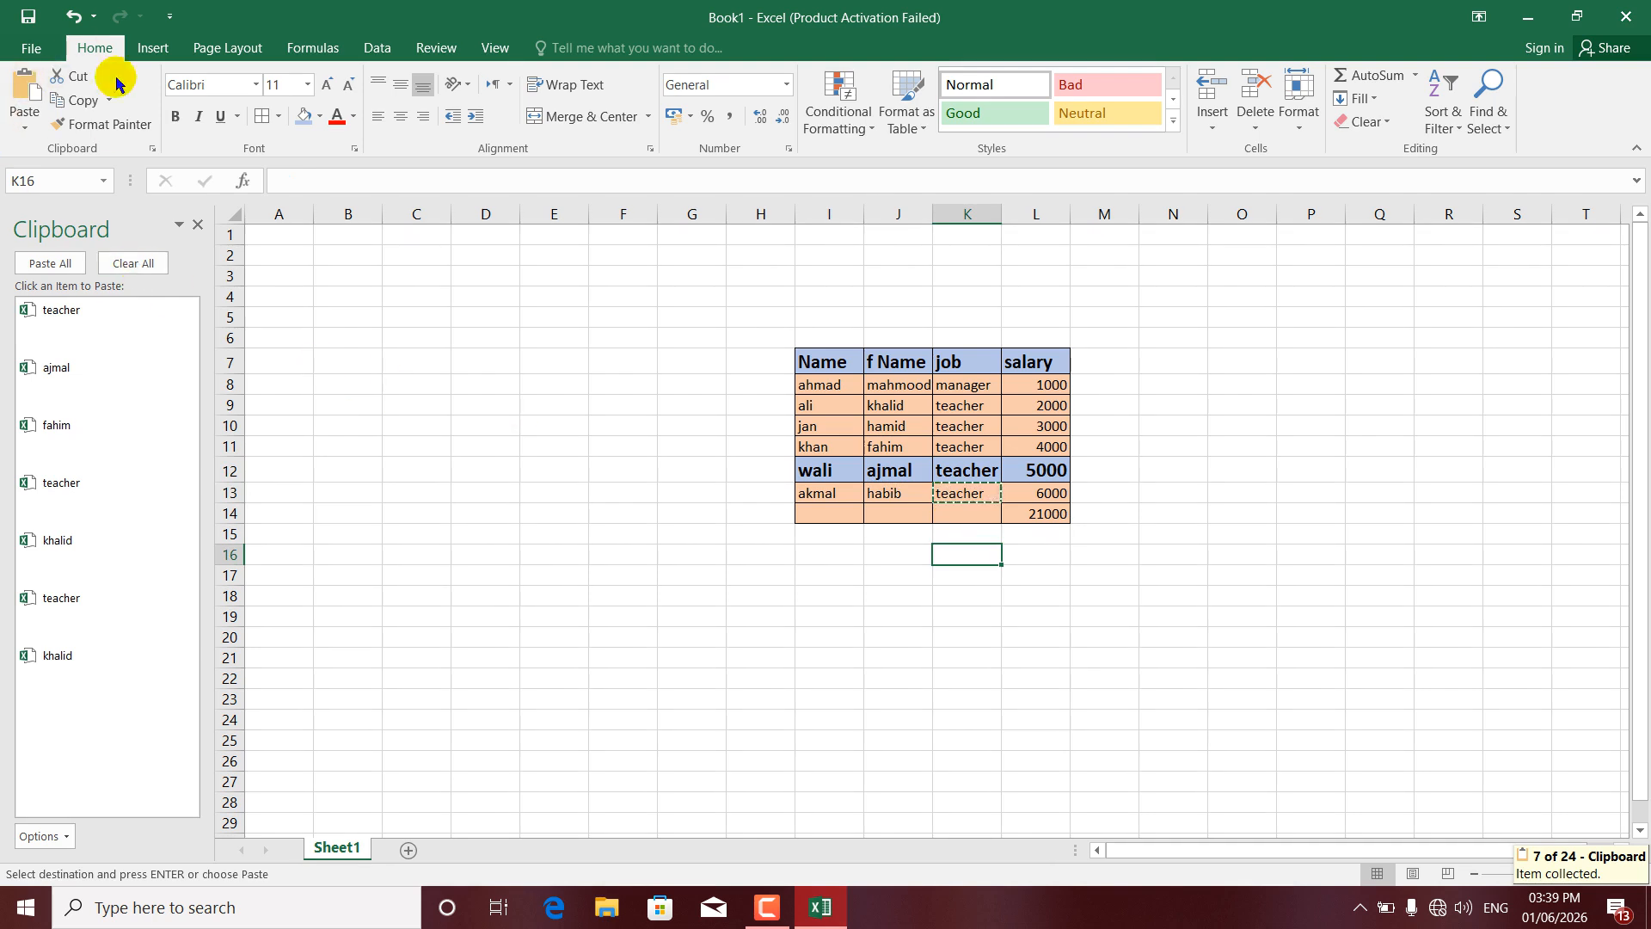
left_click(199, 226)
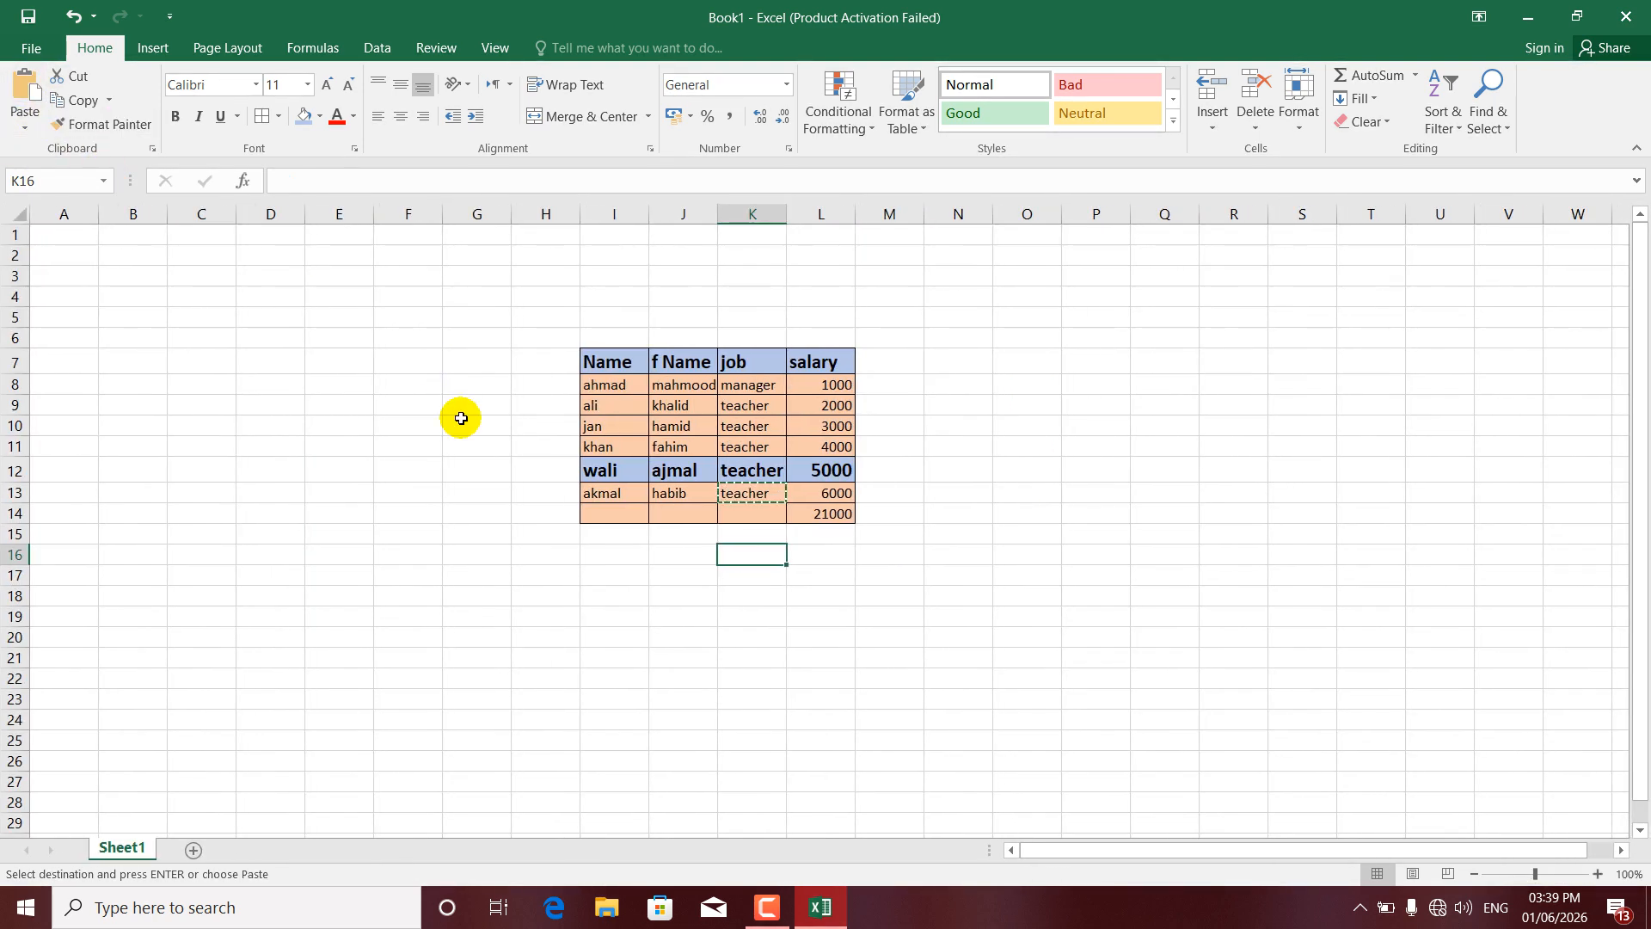